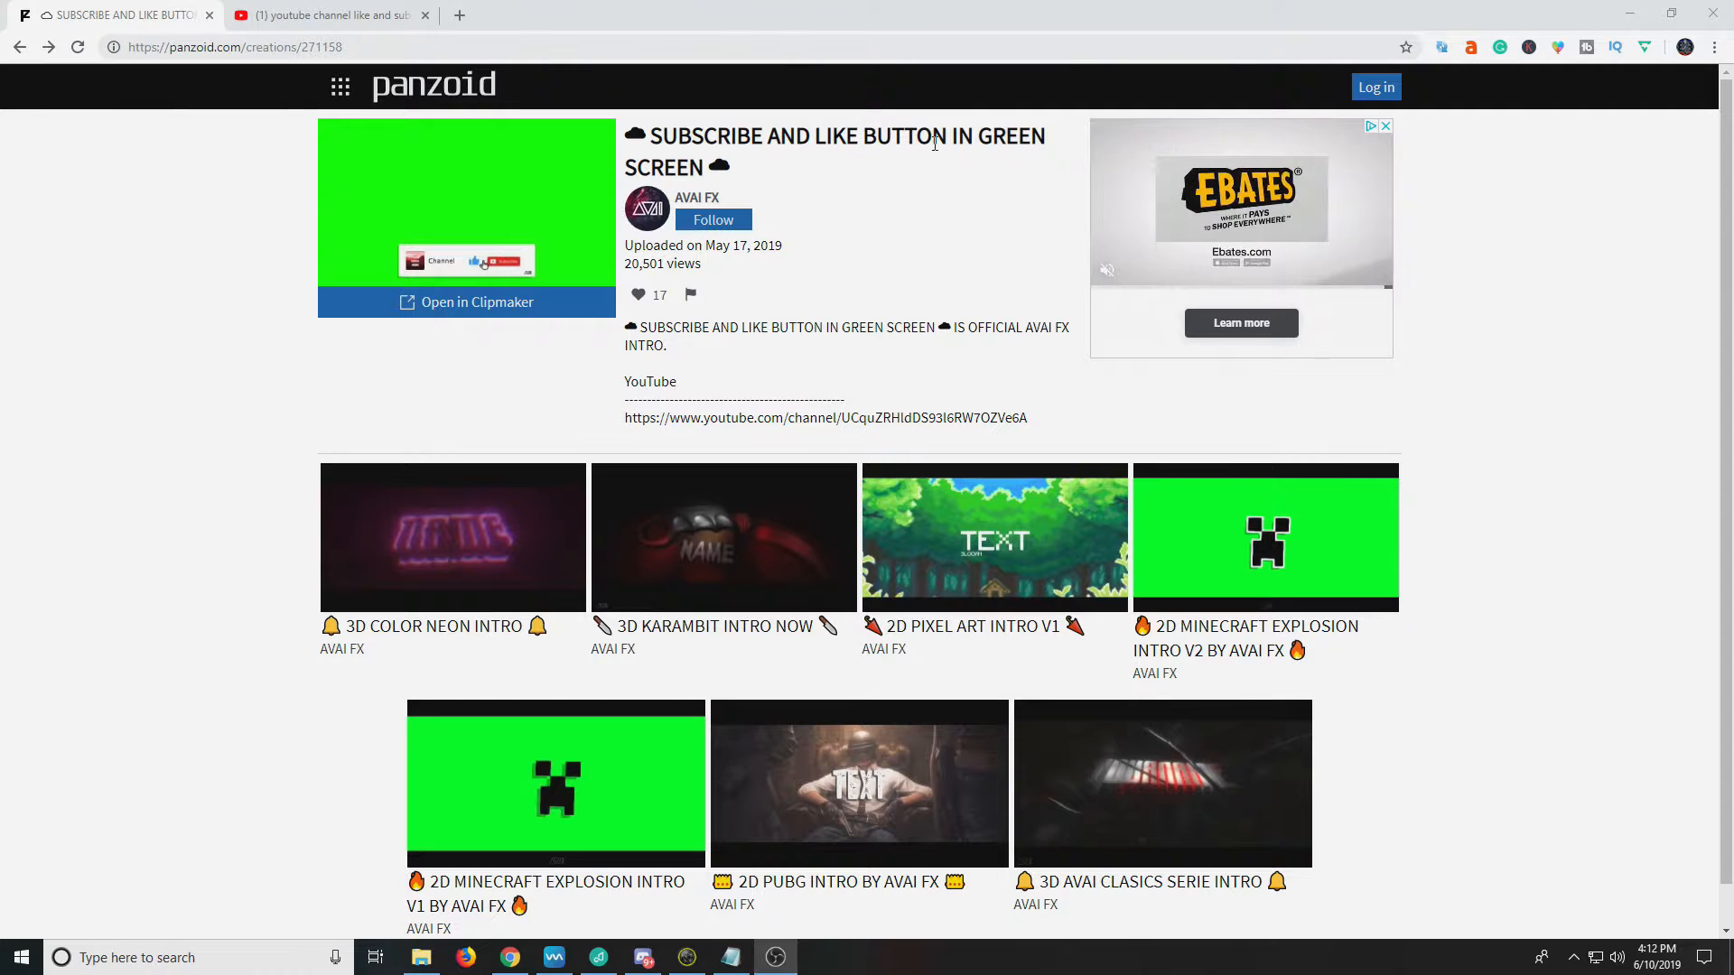
Step: Open the subscribe and like button template in Clipmaker and play its animation in render preview
click(434, 307)
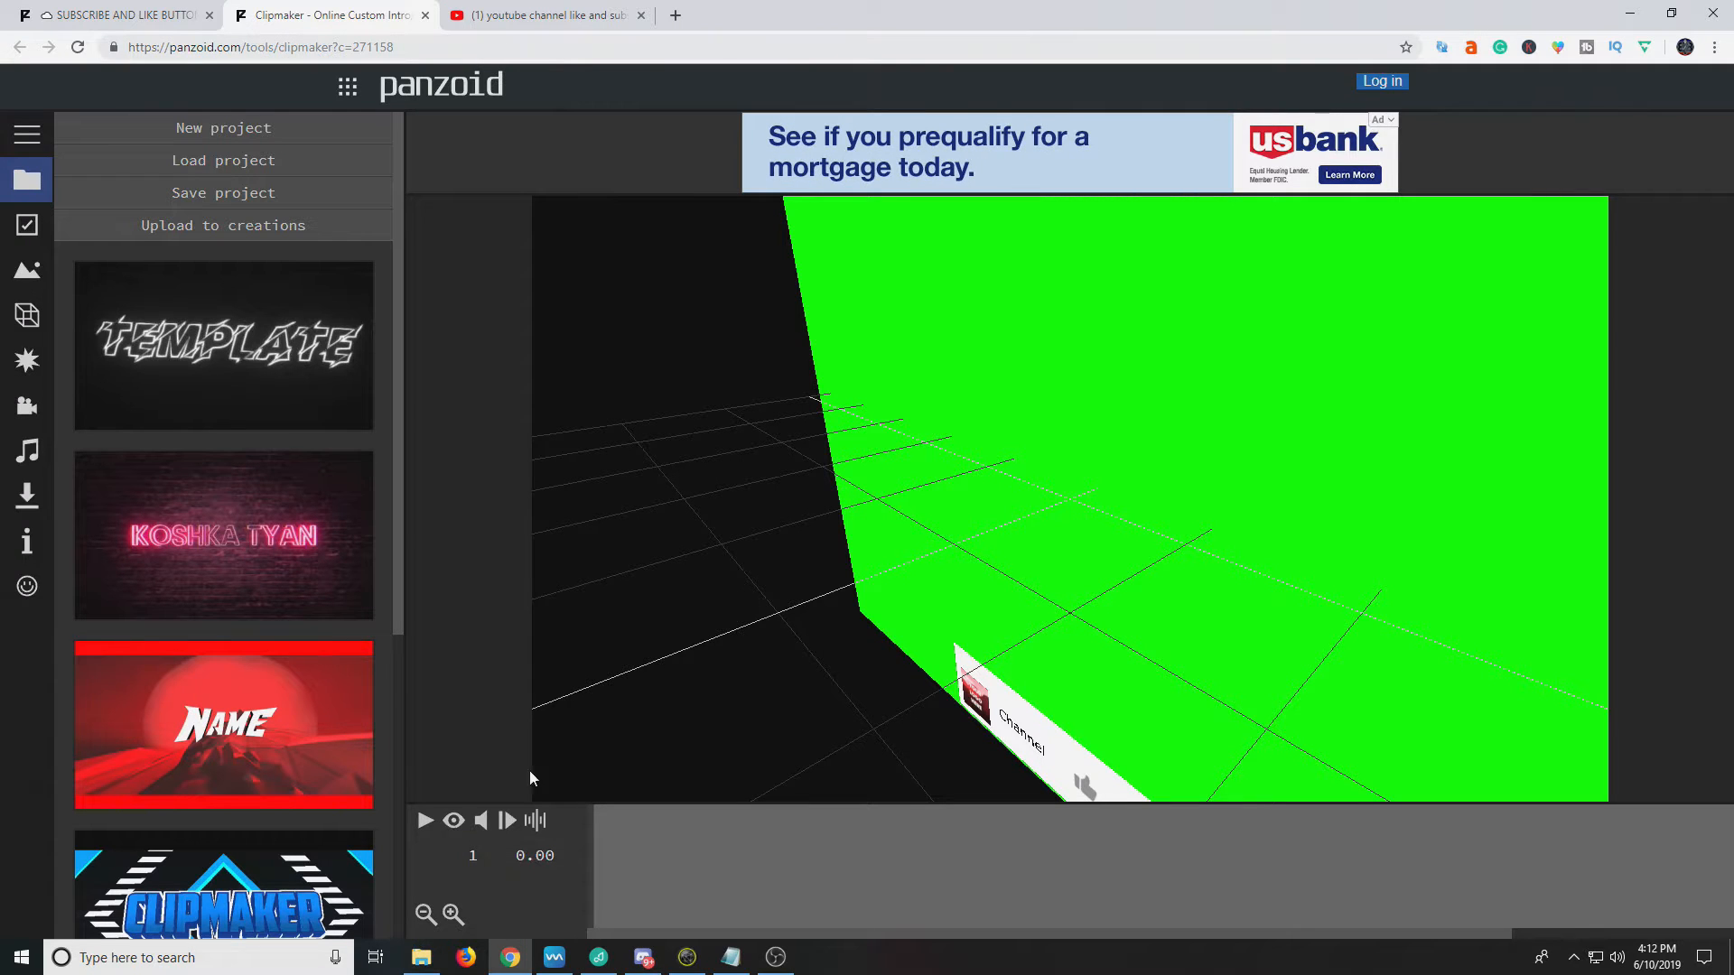
click(453, 822)
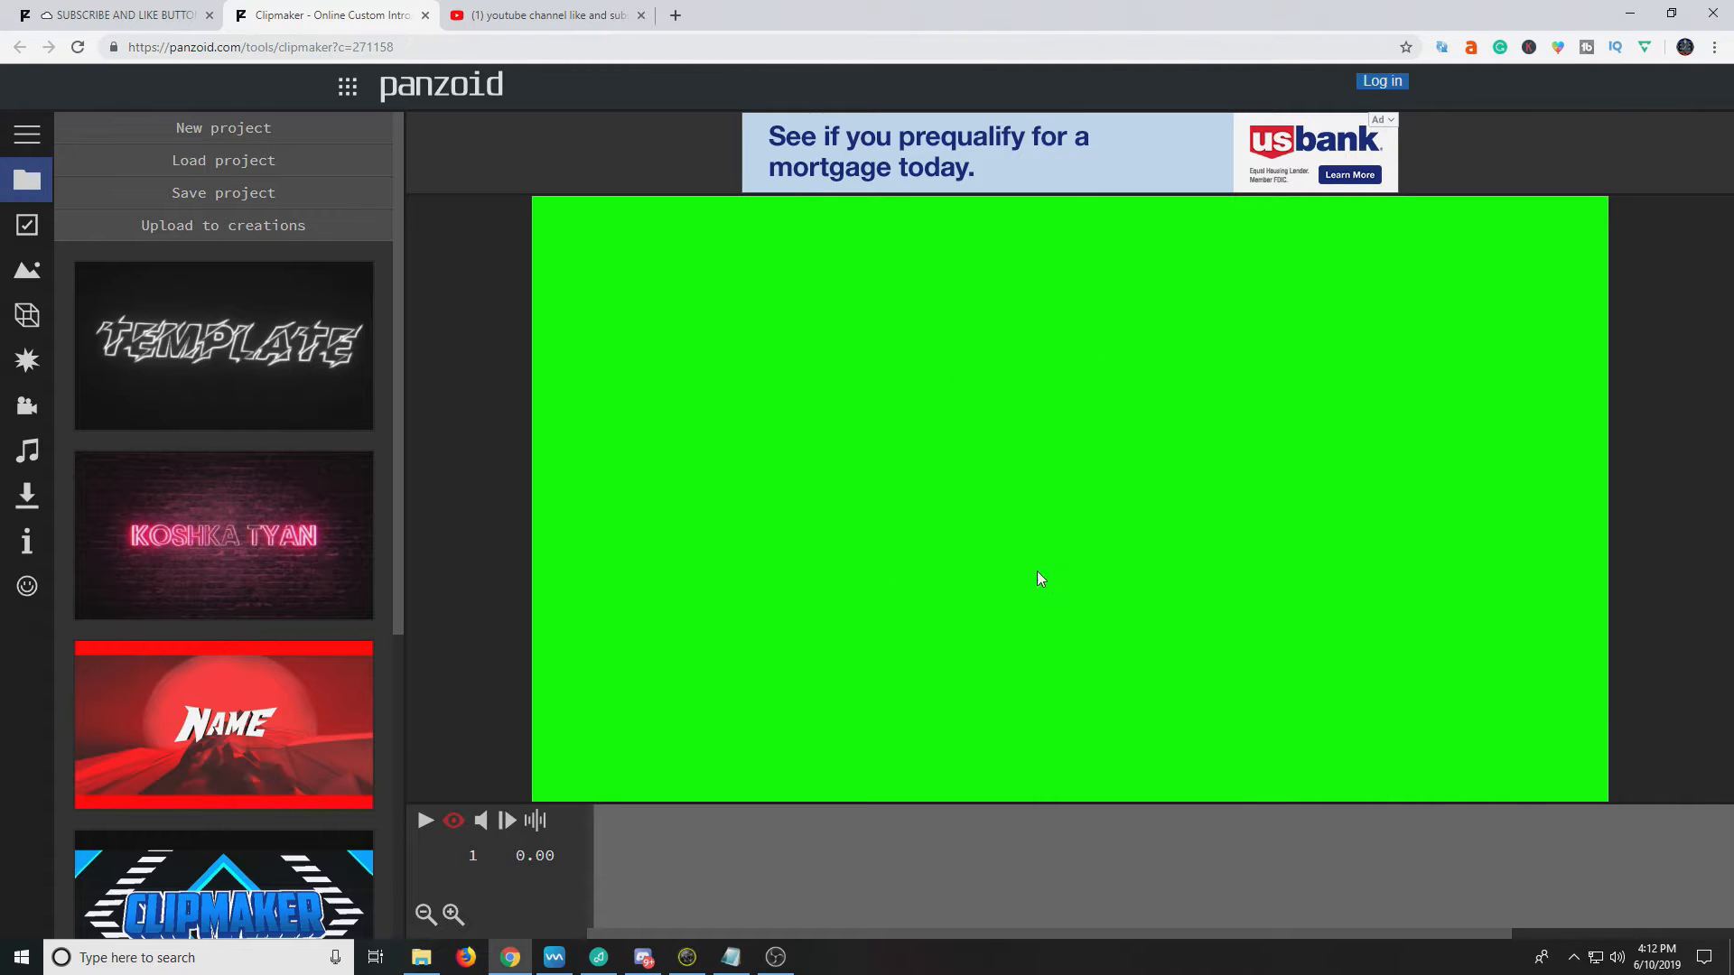
click(426, 823)
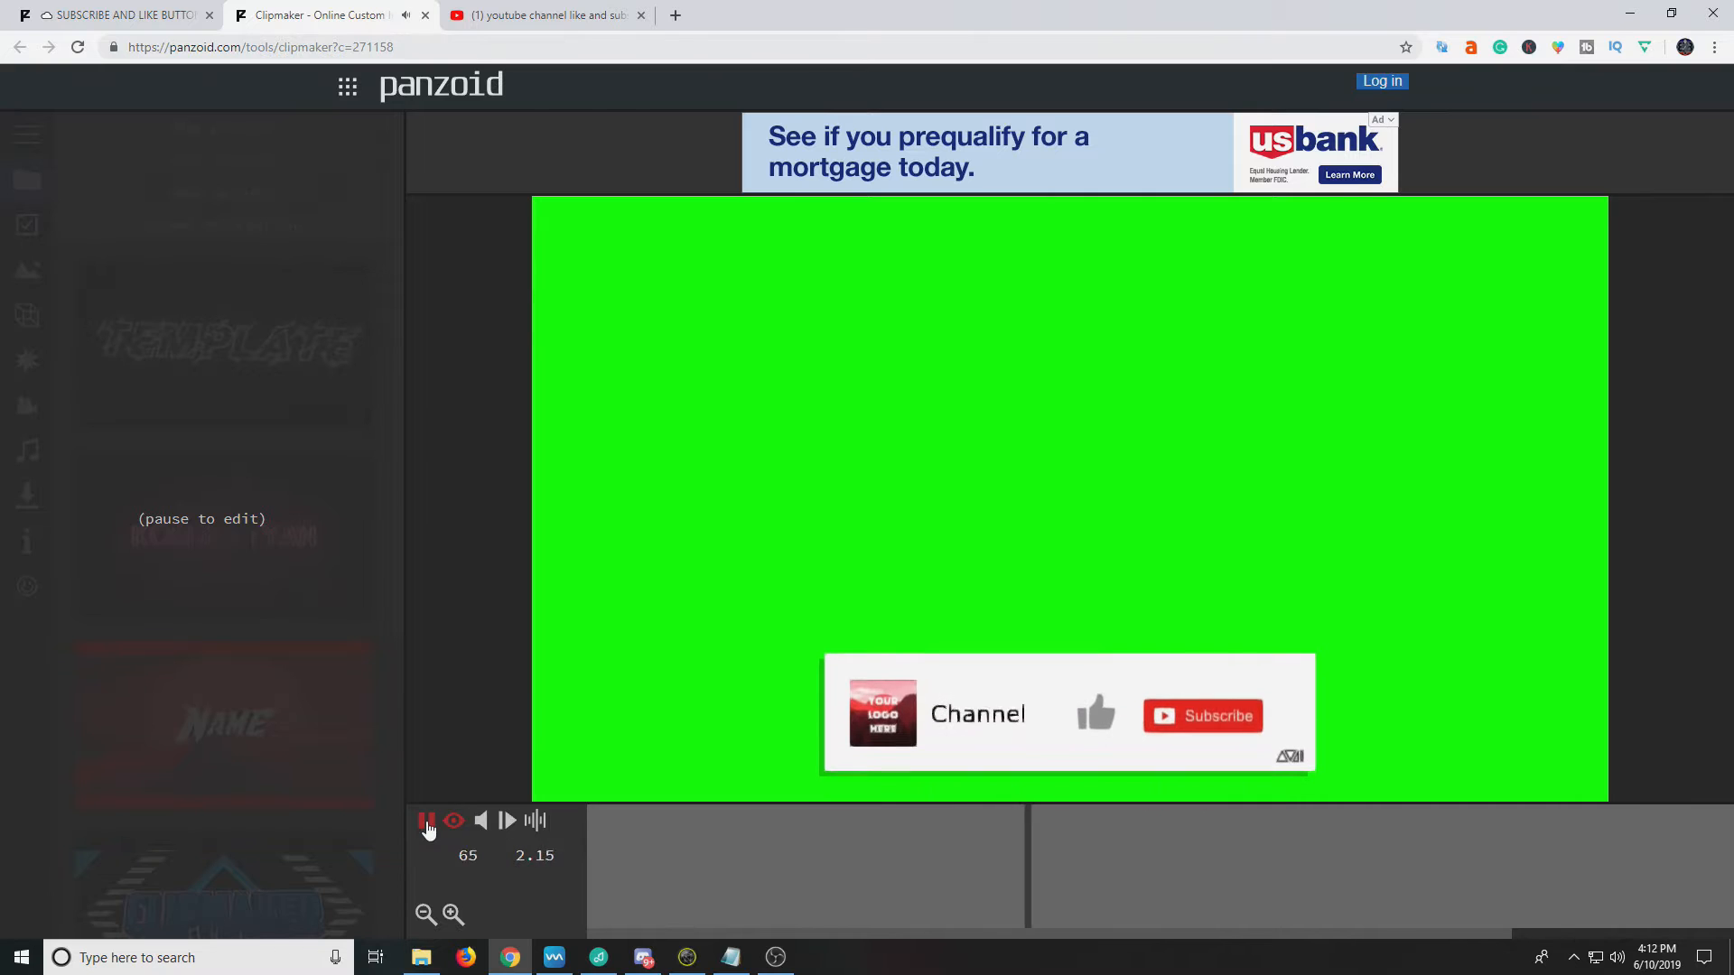
click(426, 824)
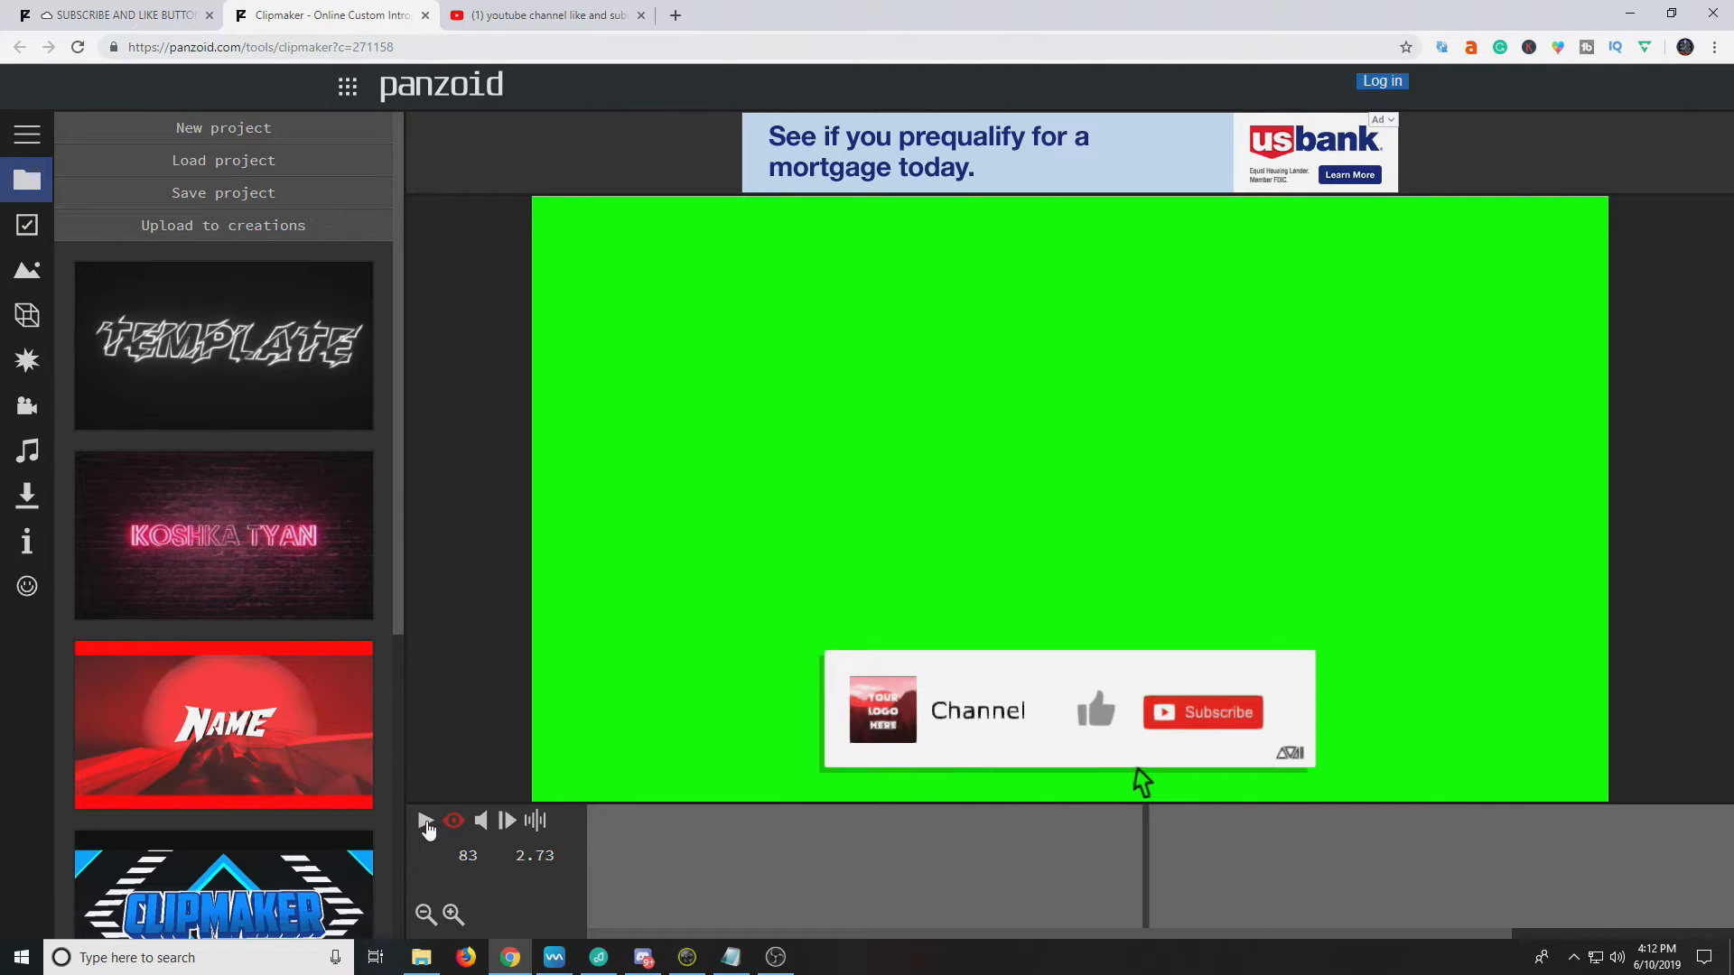
click(426, 823)
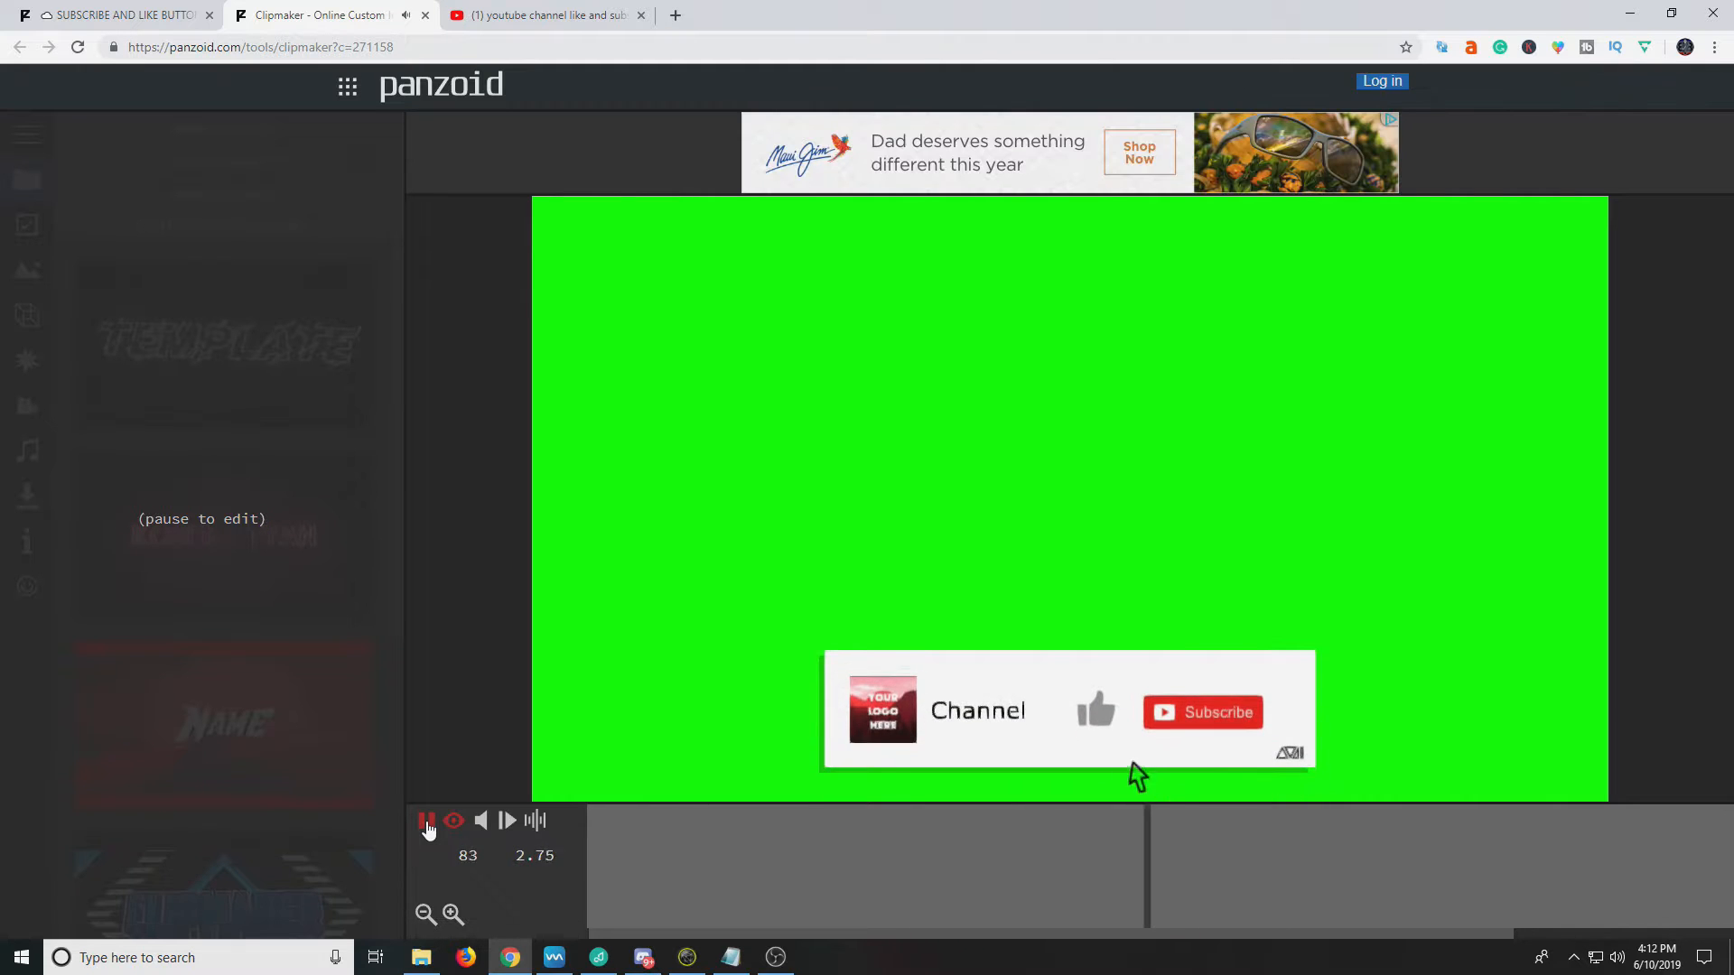
click(426, 822)
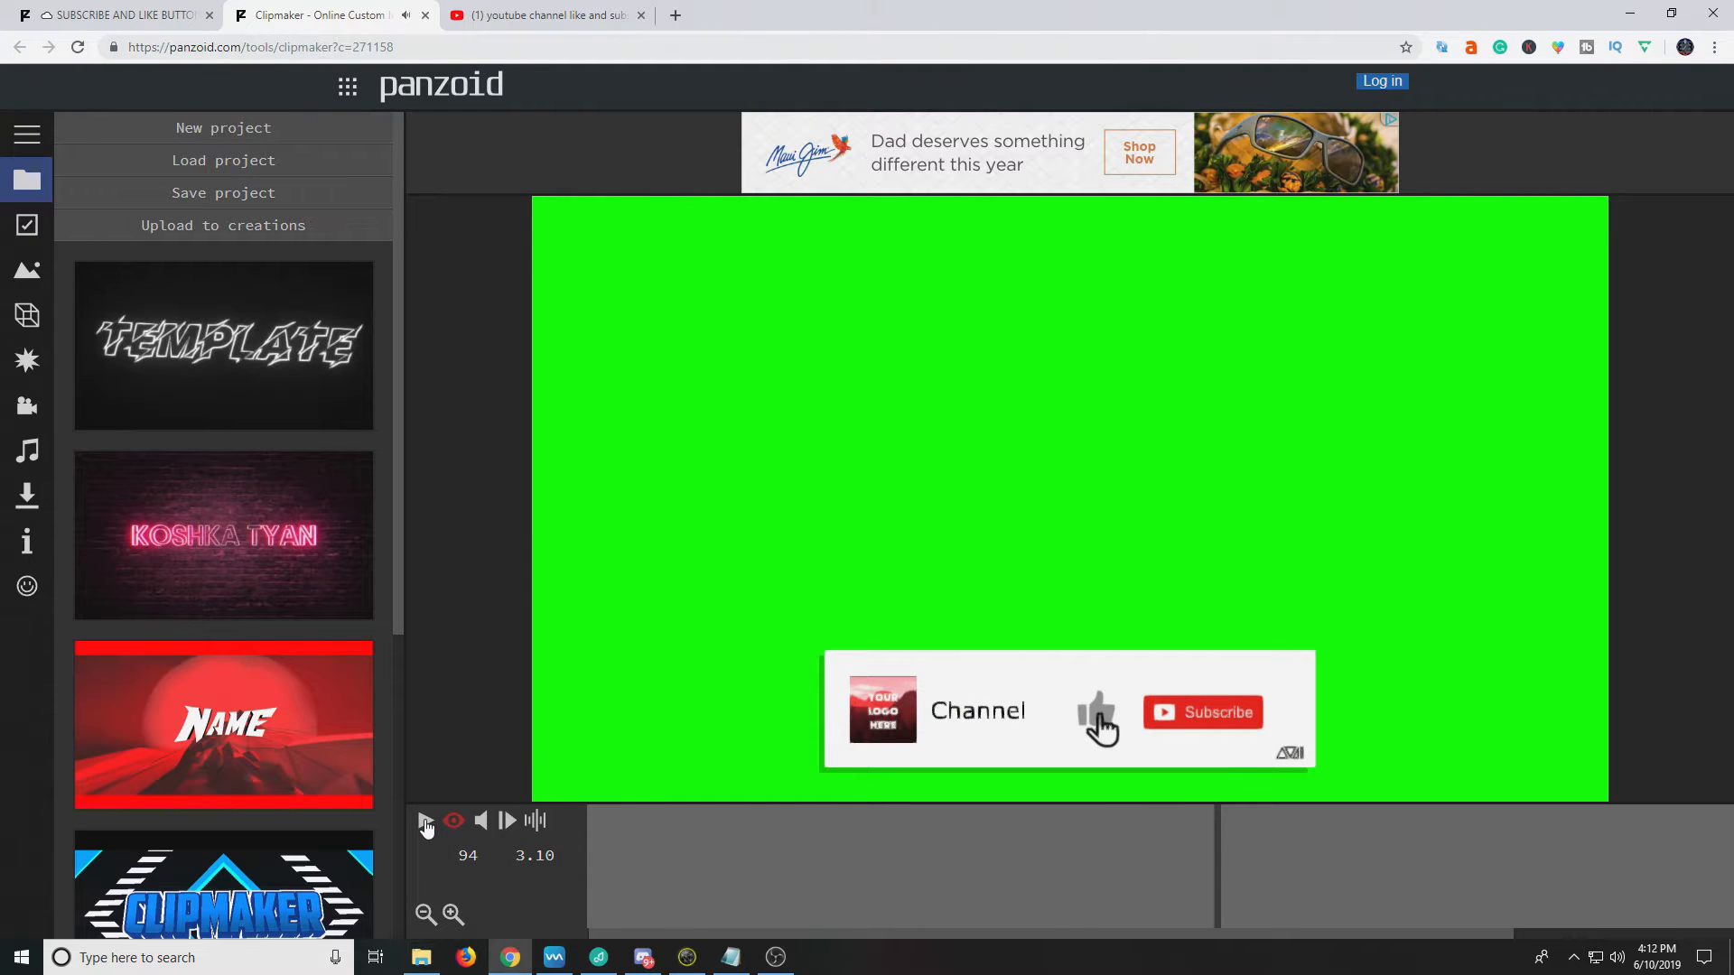
Step: Leave render preview, rotate the editing view to face the banner head-on, and switch render preview back on
click(455, 822)
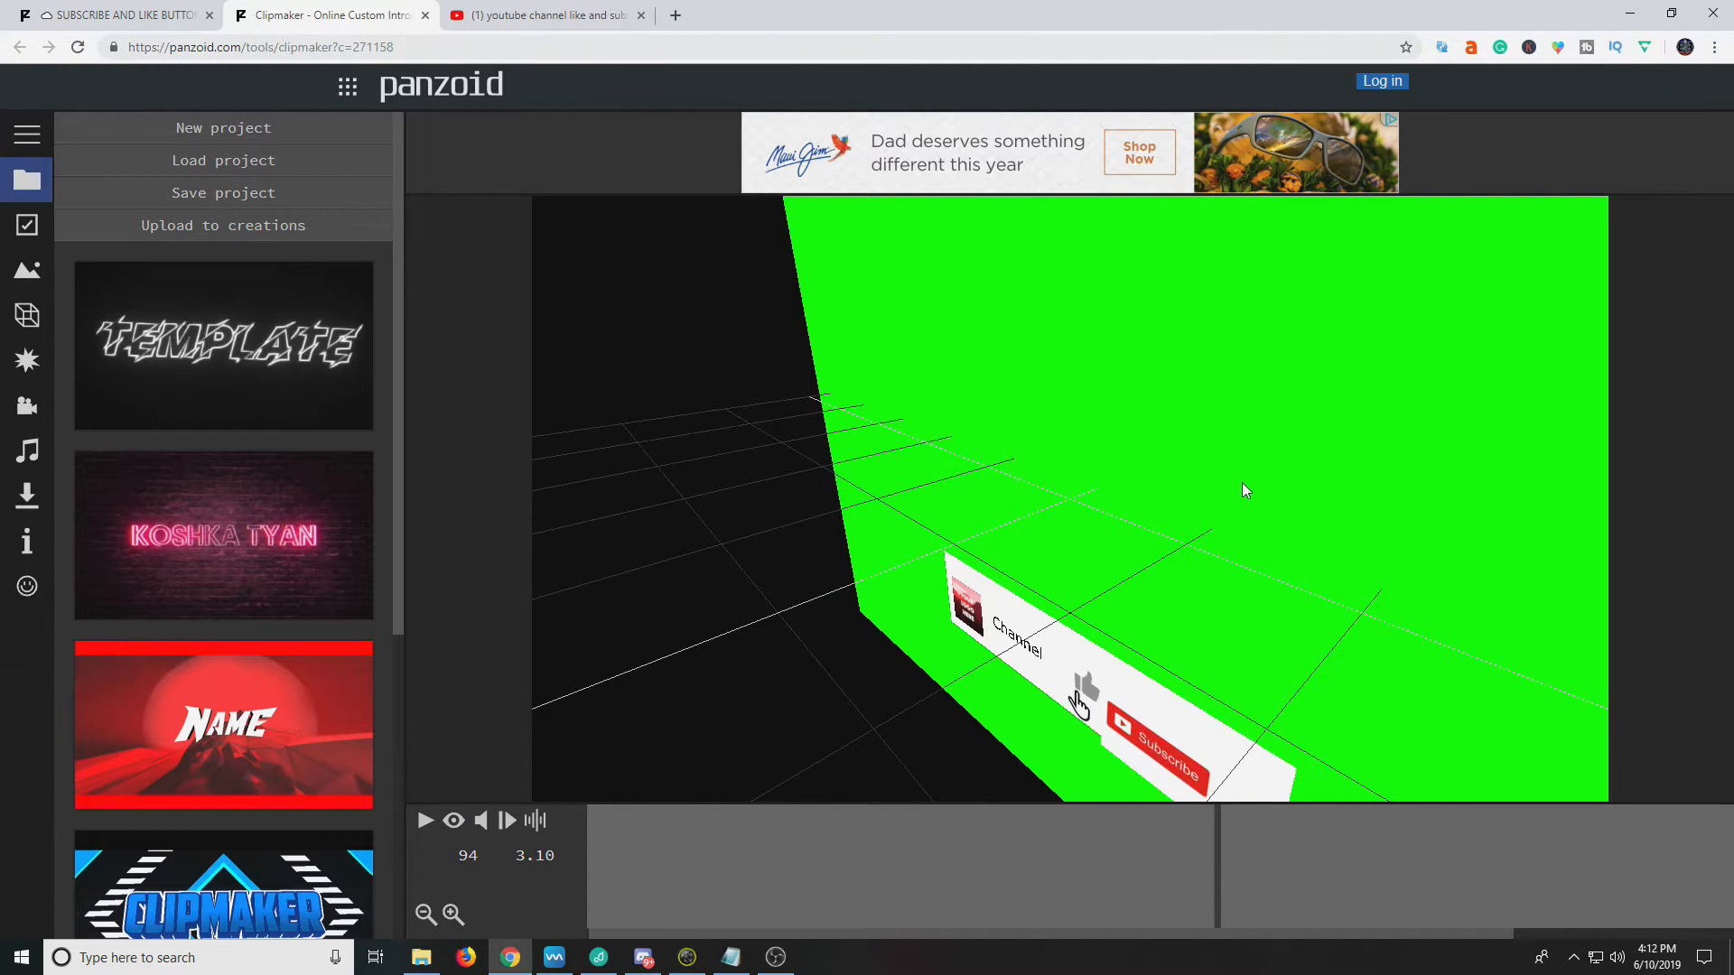
drag(1243, 482, 1379, 490)
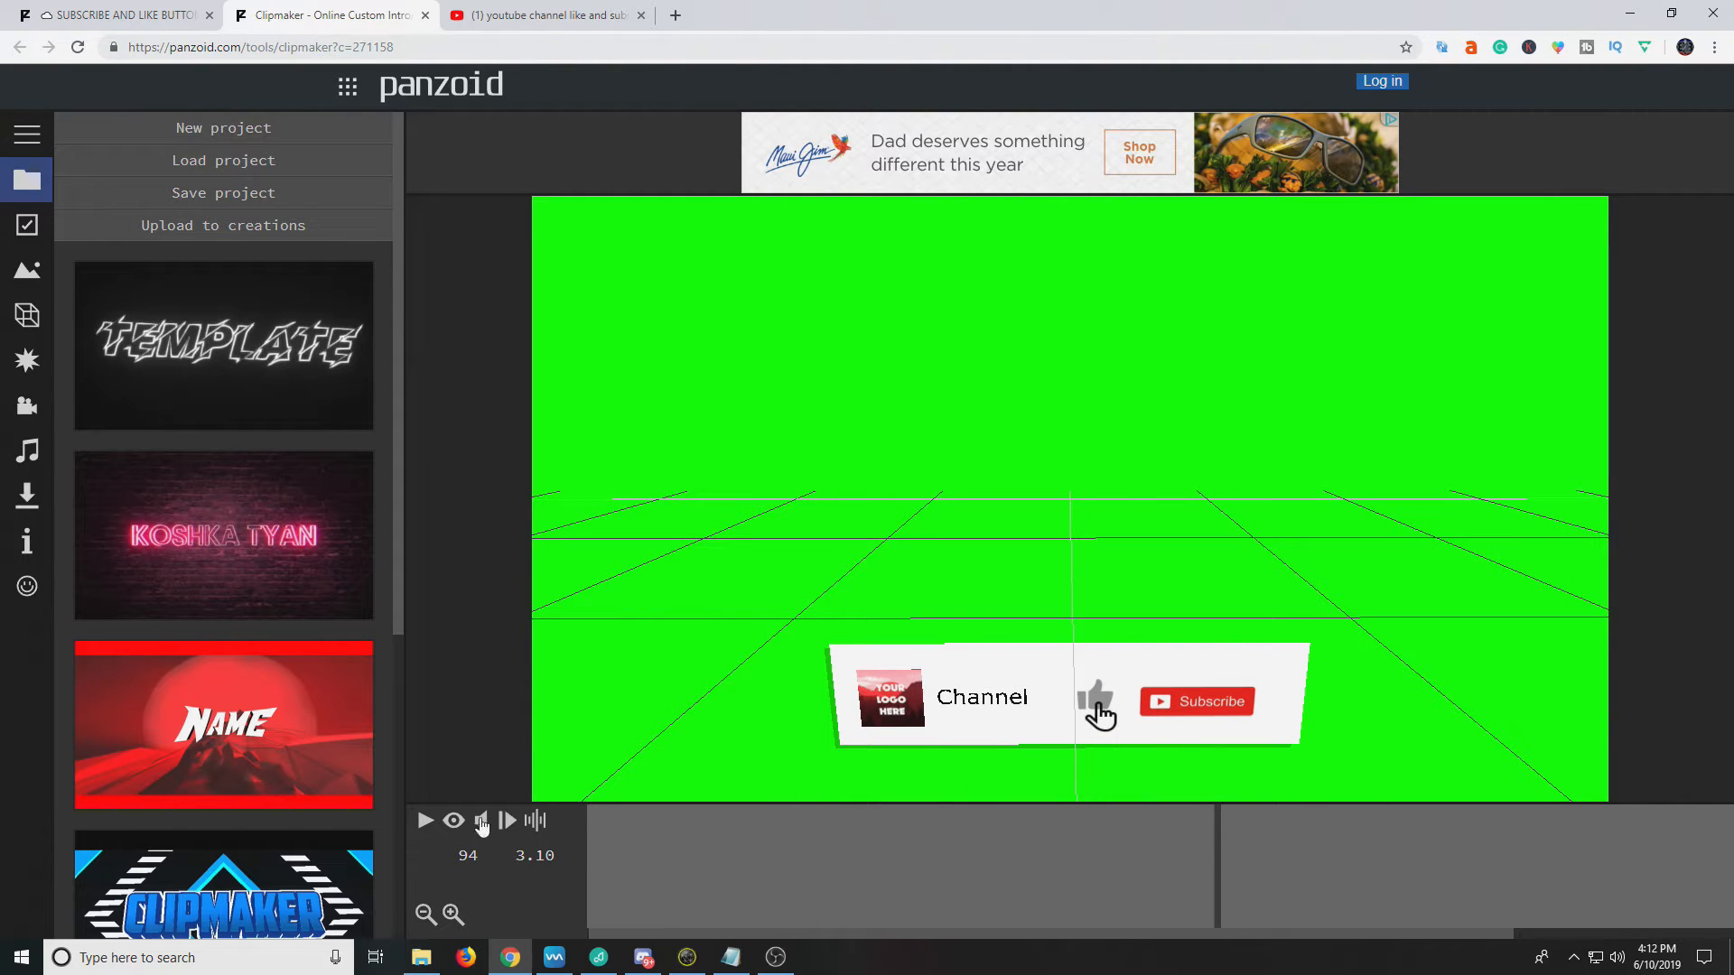
click(453, 820)
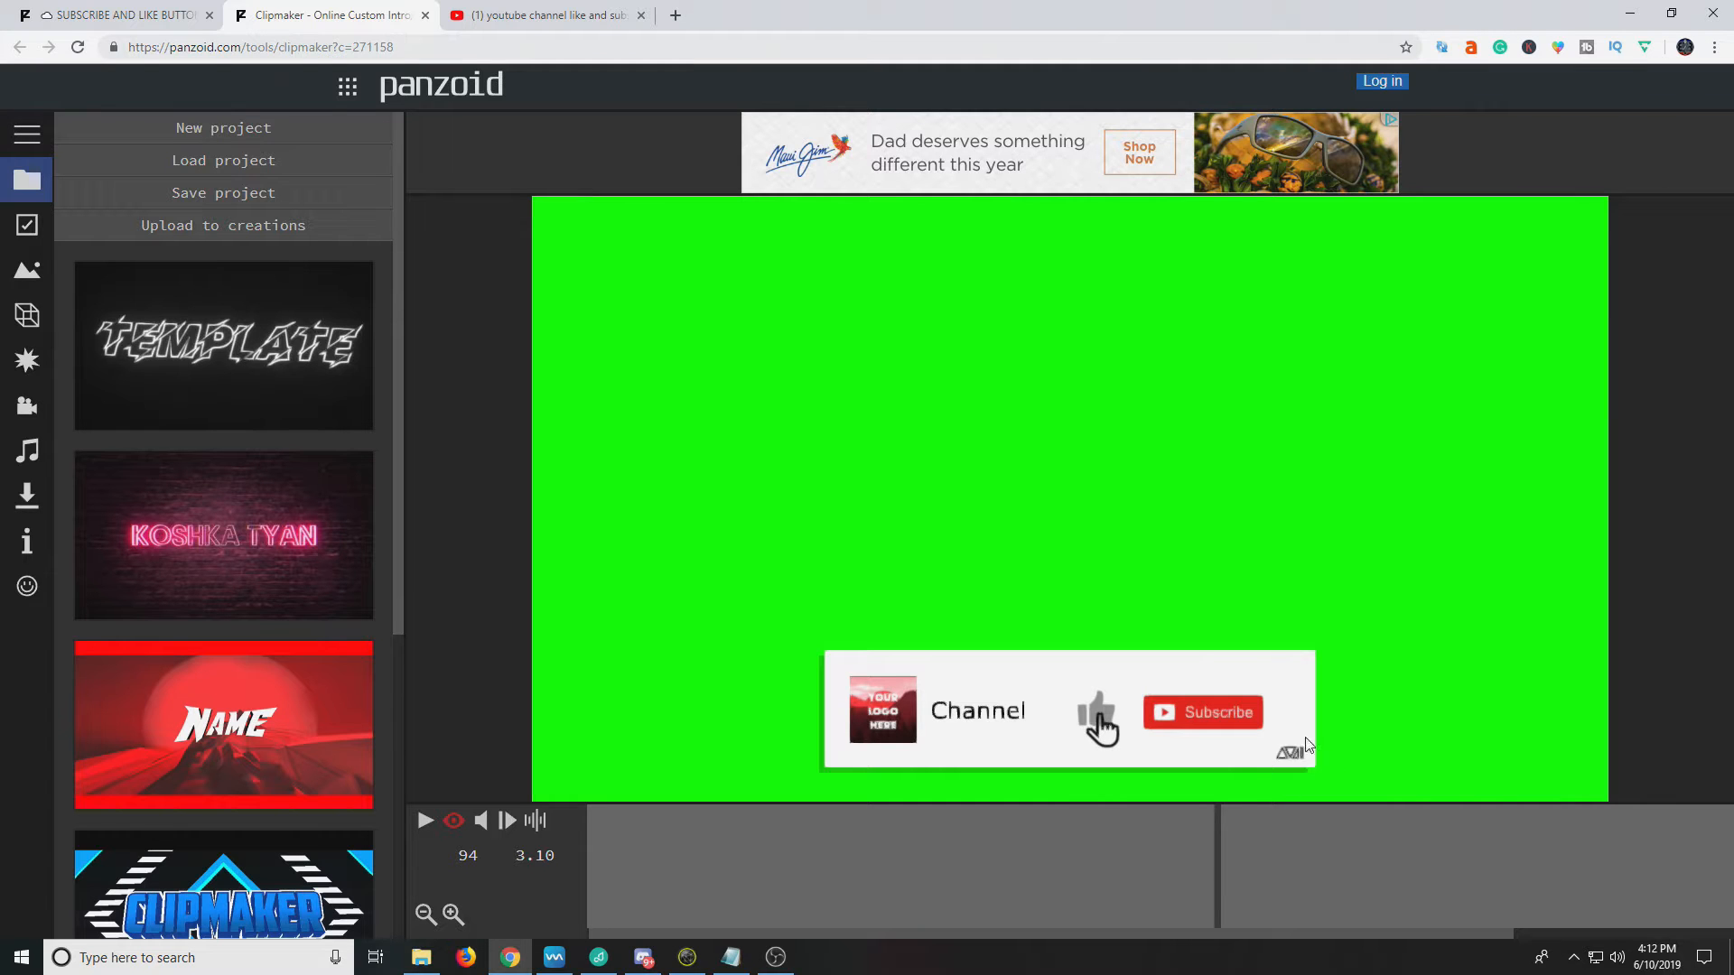
Step: Delete the Overlay effect from the project's effects
click(27, 361)
click(99, 161)
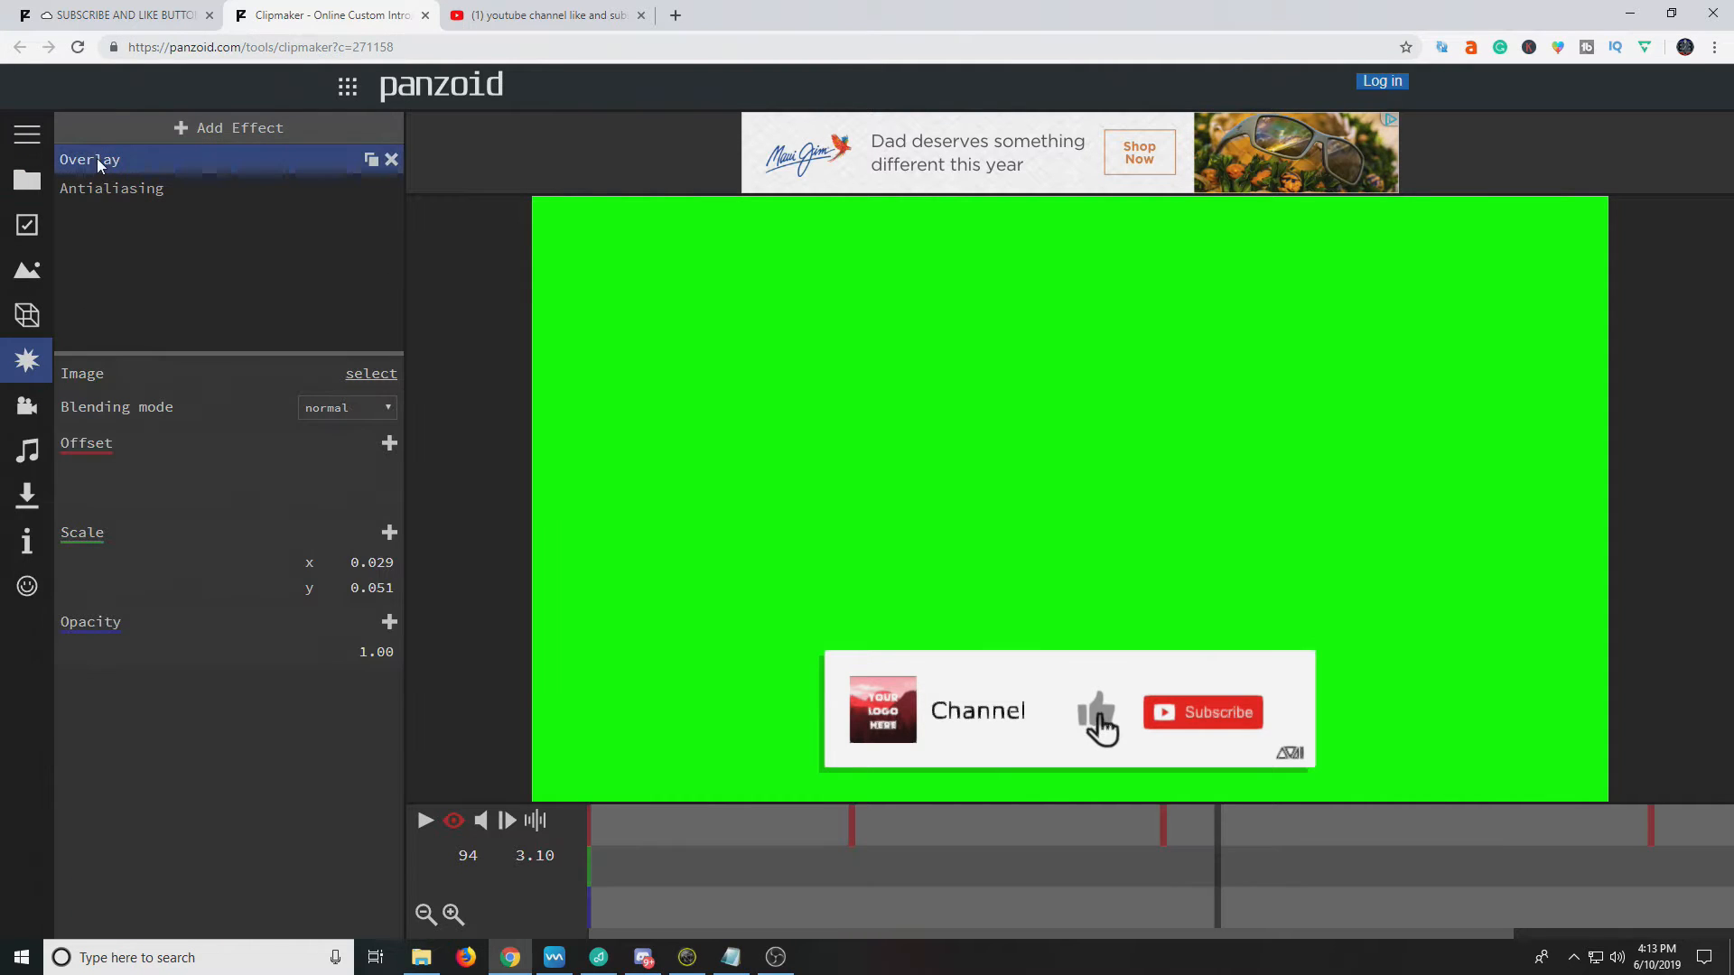
click(390, 159)
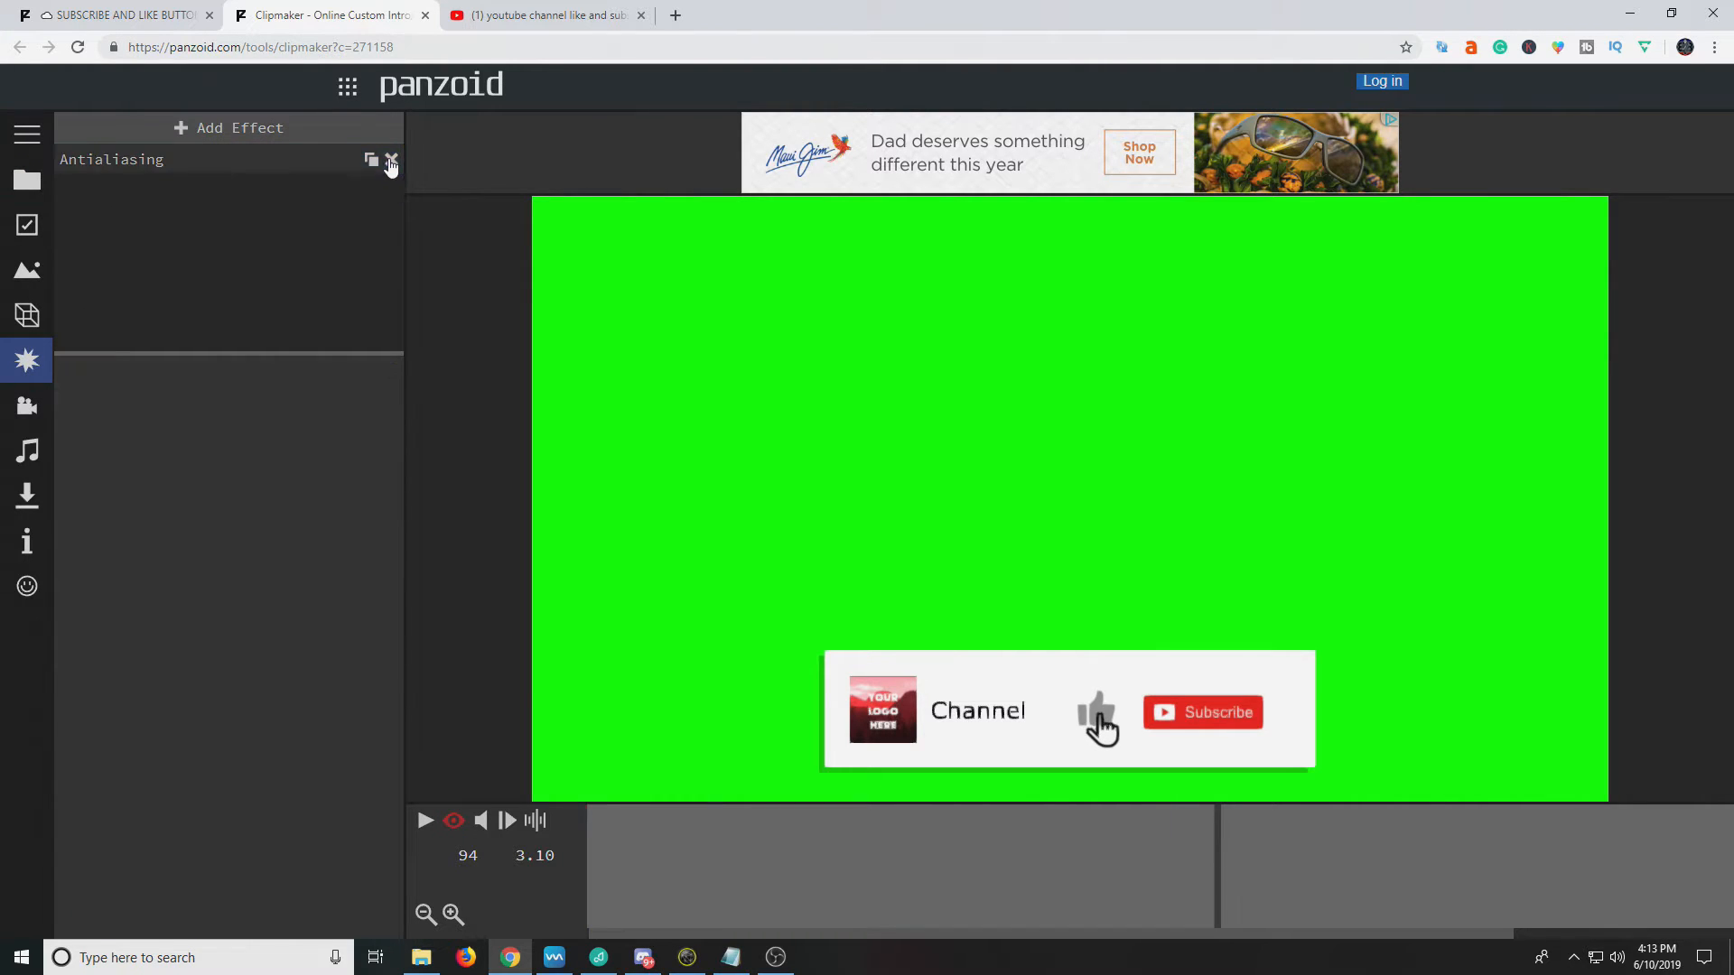
Step: Replace the banner's "Channel" text, first with "Gm Fan" and finally with "BroadbandLink Gaming"
click(25, 325)
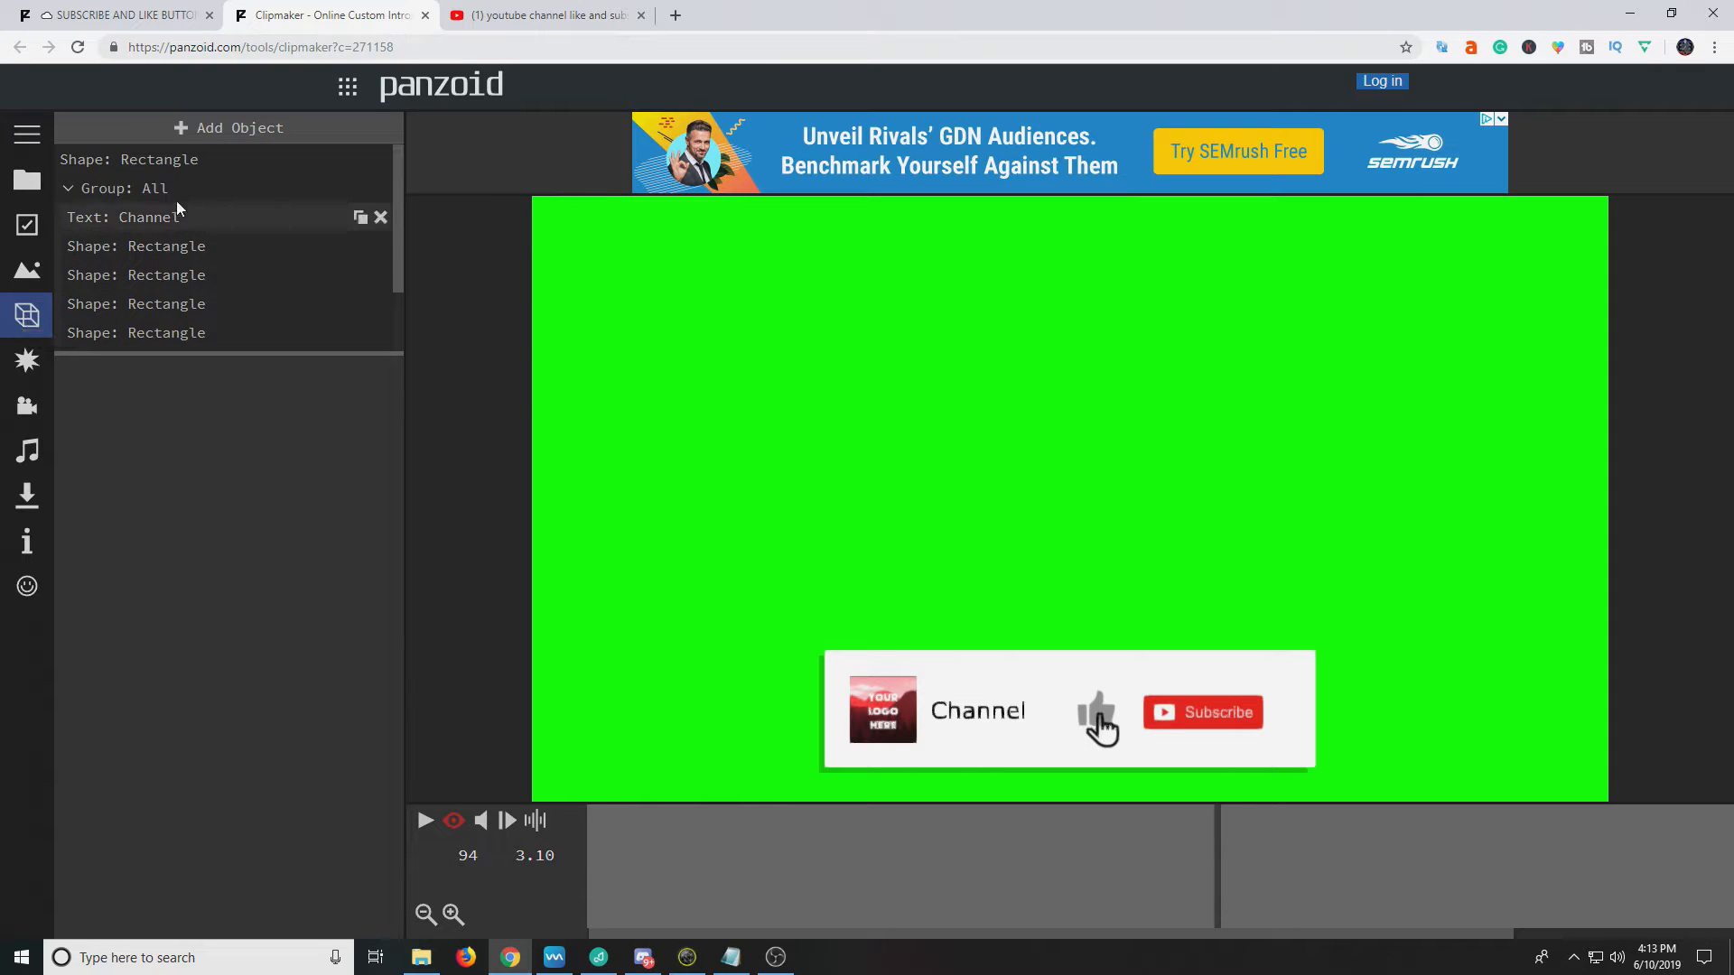
click(149, 219)
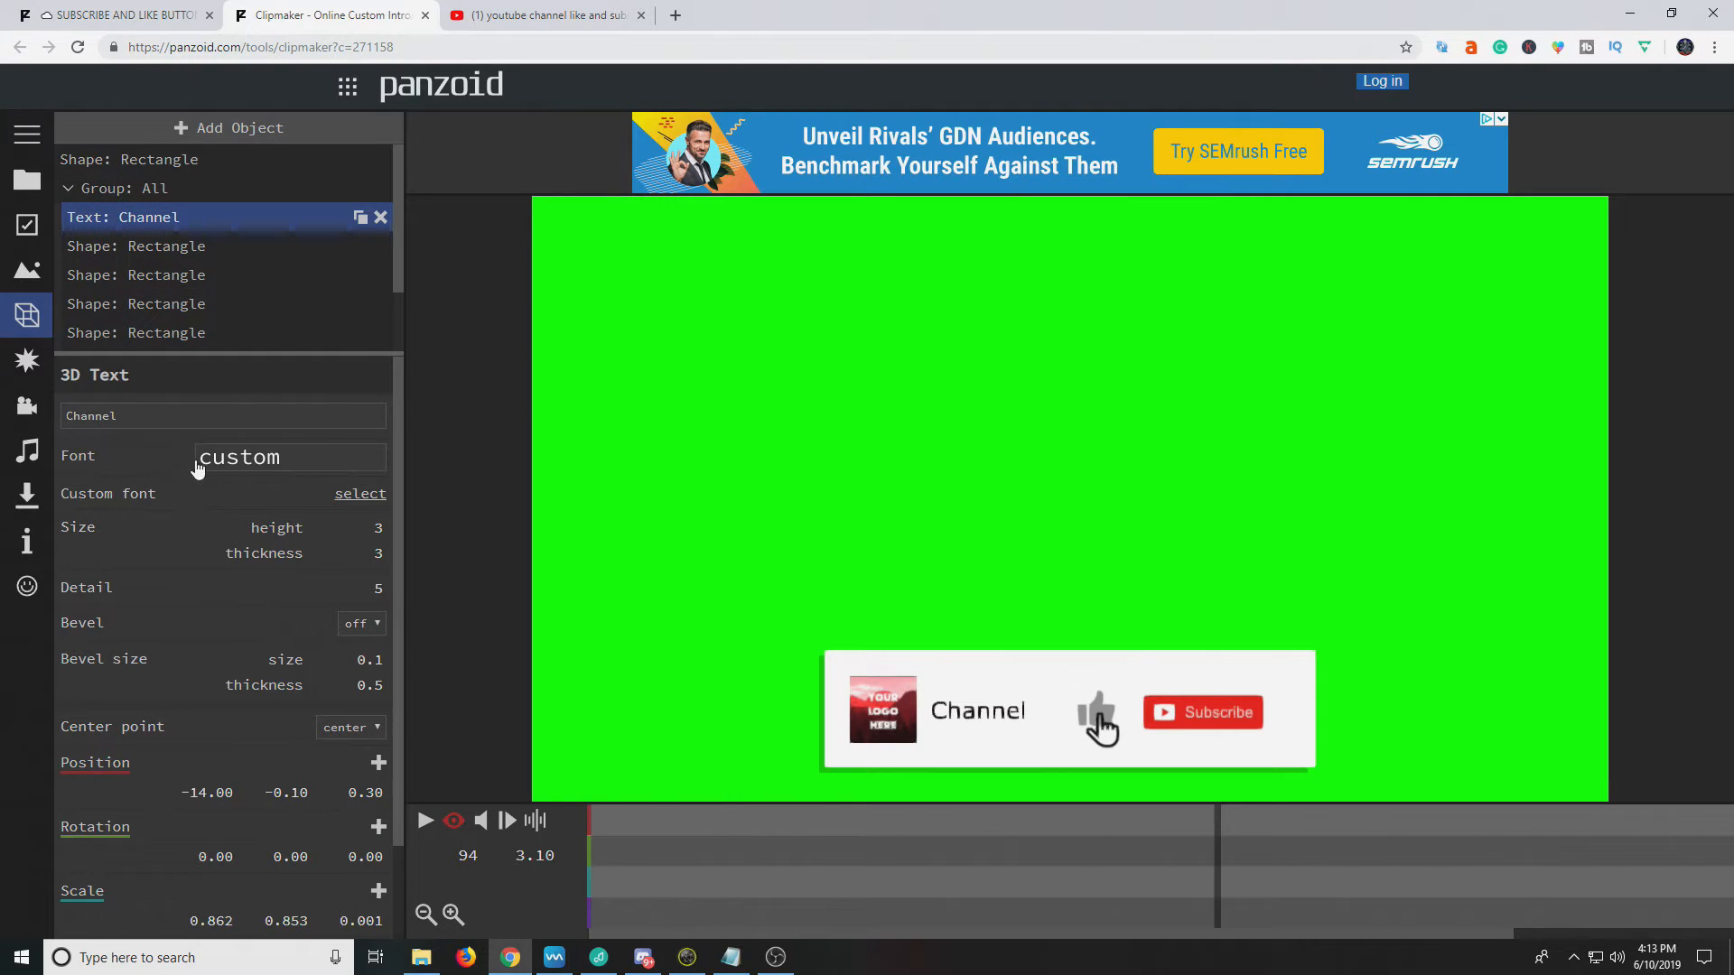
double_click(141, 414)
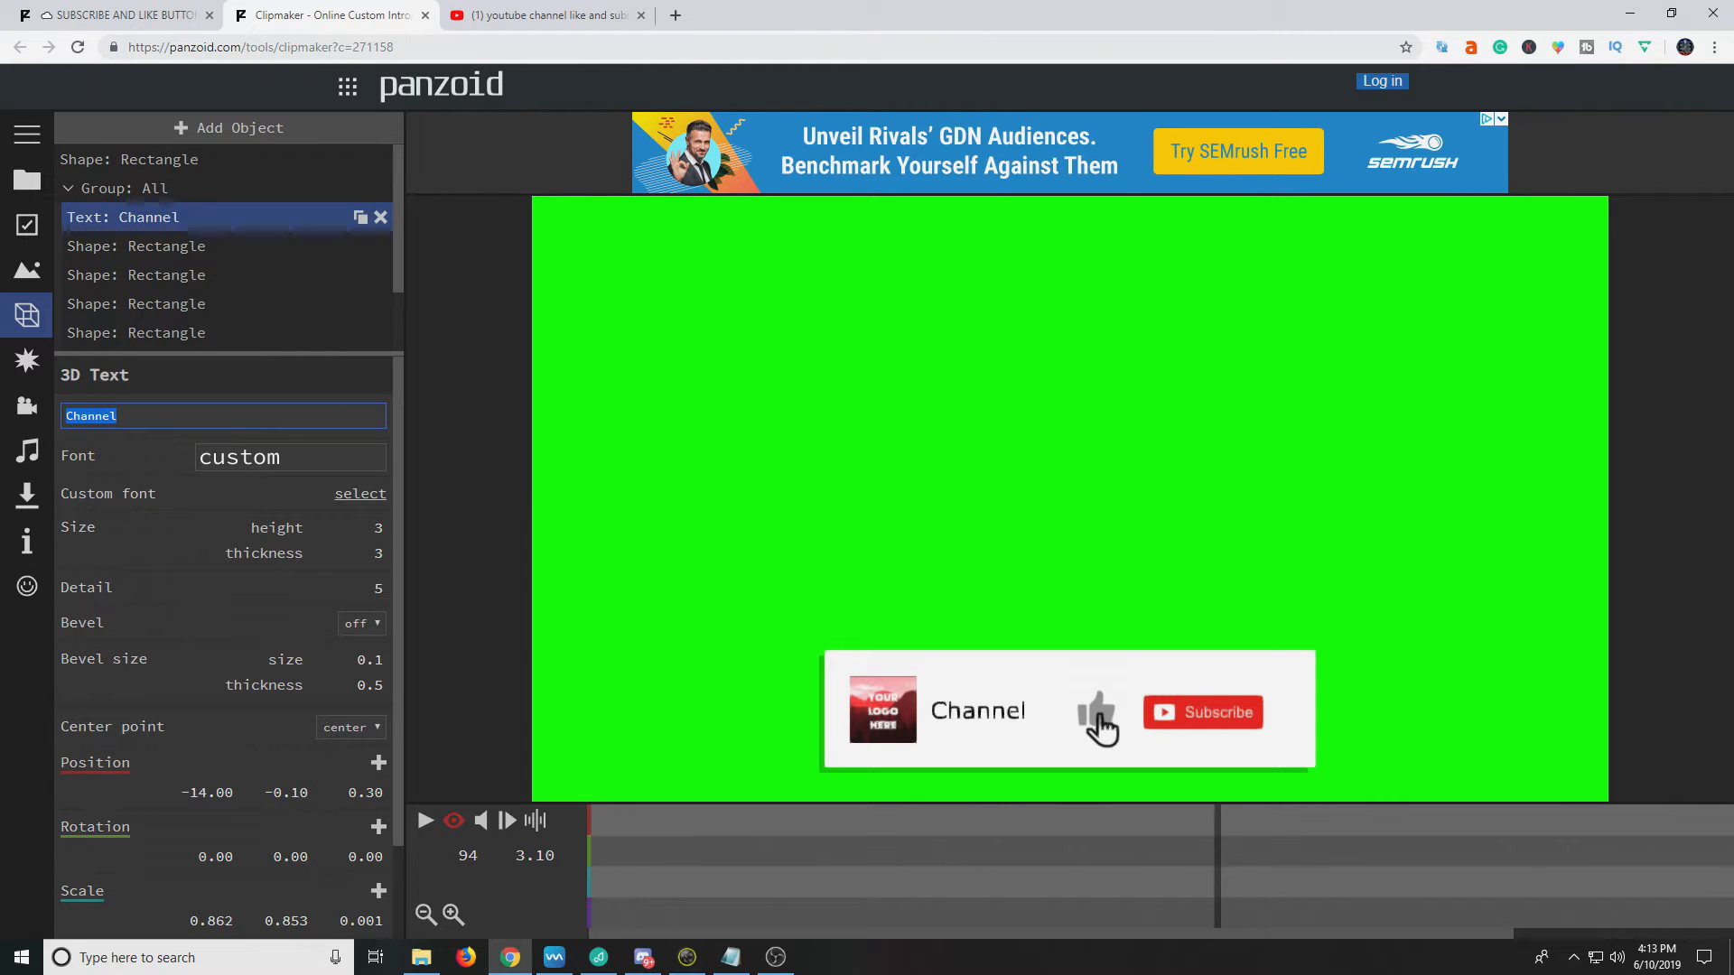
text(Gm Fan)
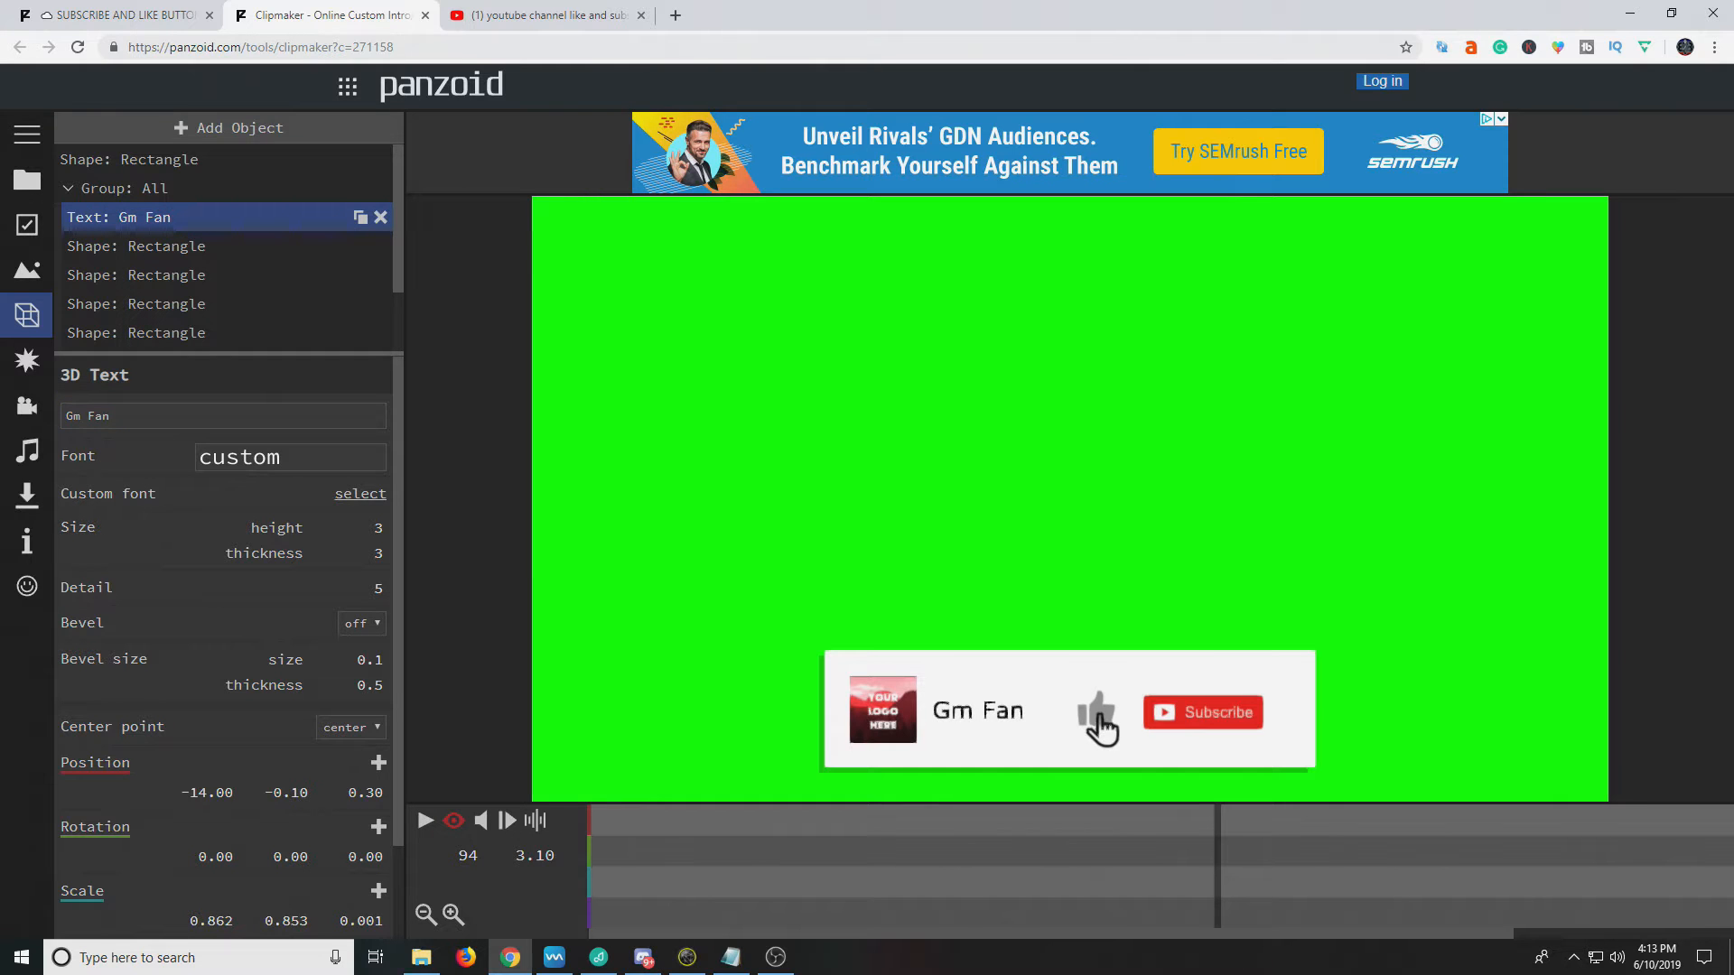
drag(157, 412, 39, 411)
text(BroadbandLink Gaming)
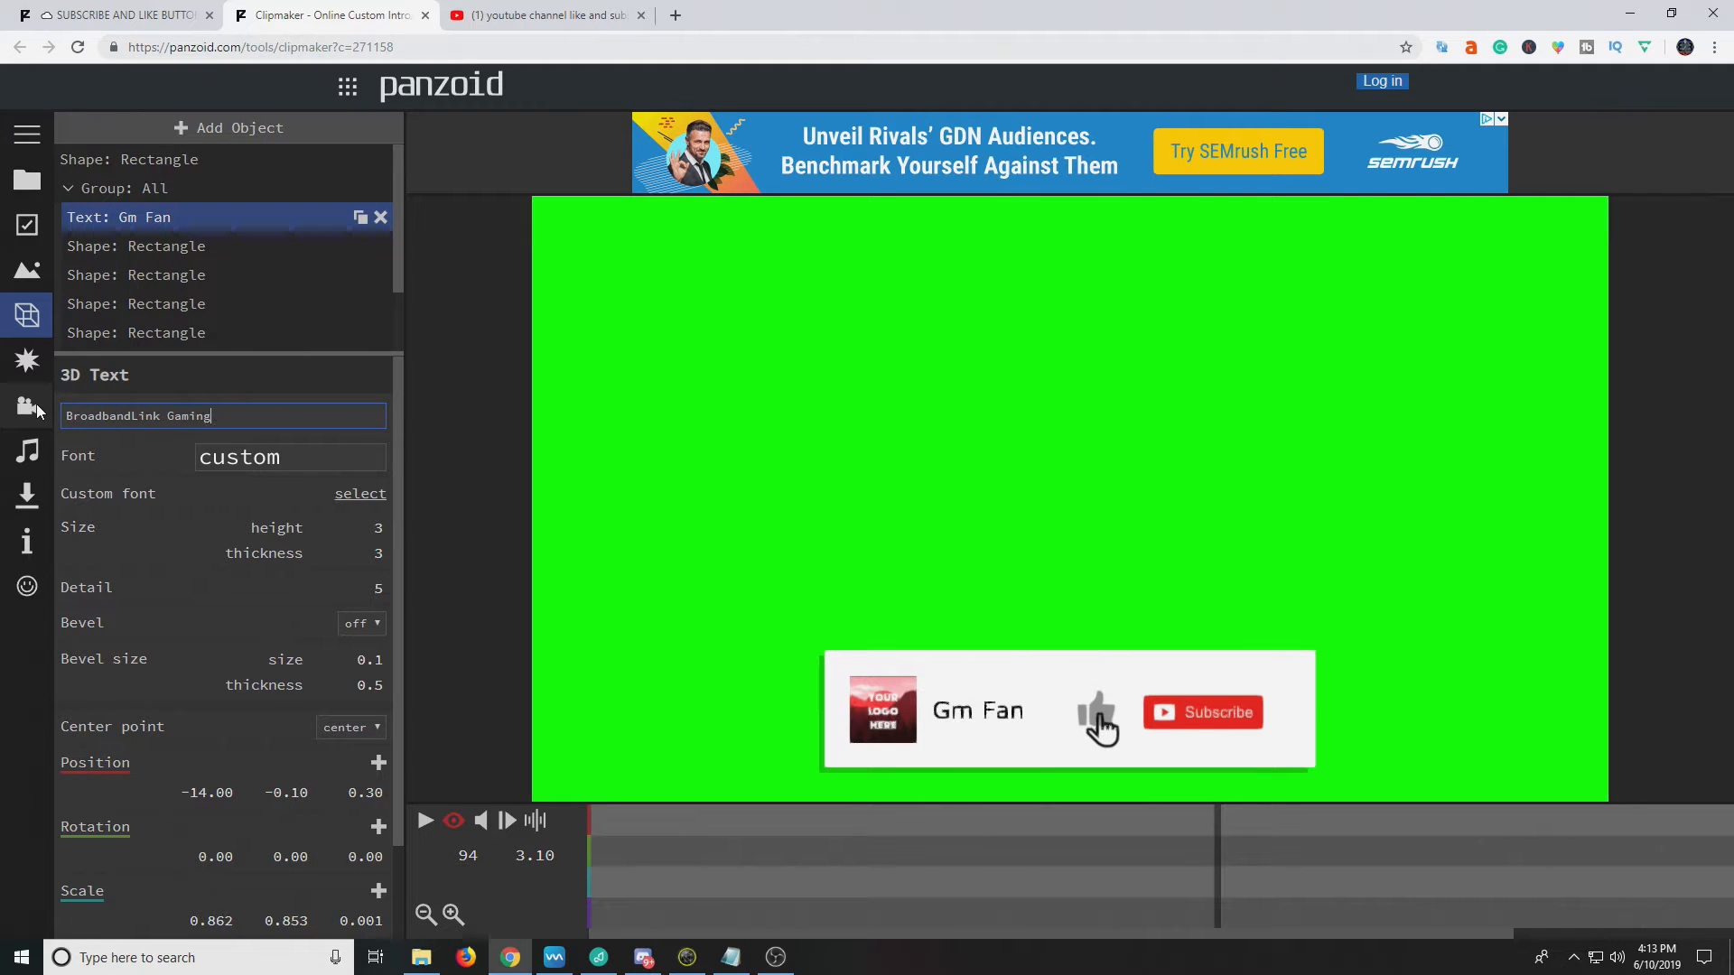
key(Return)
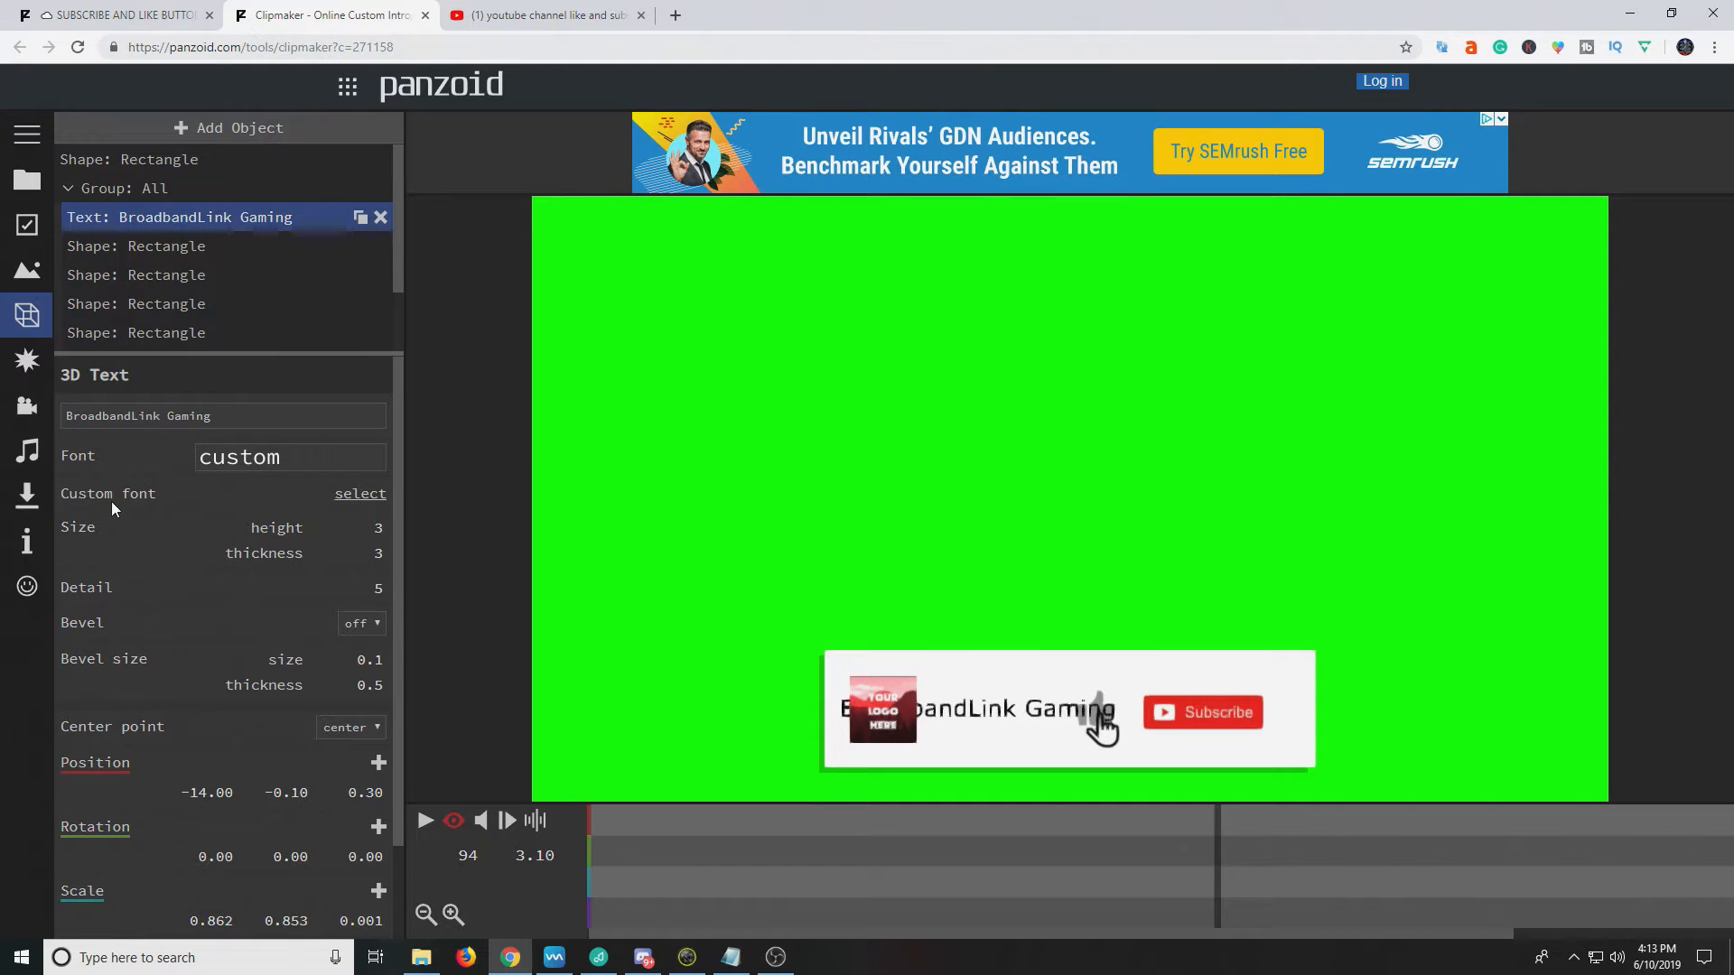
click(307, 457)
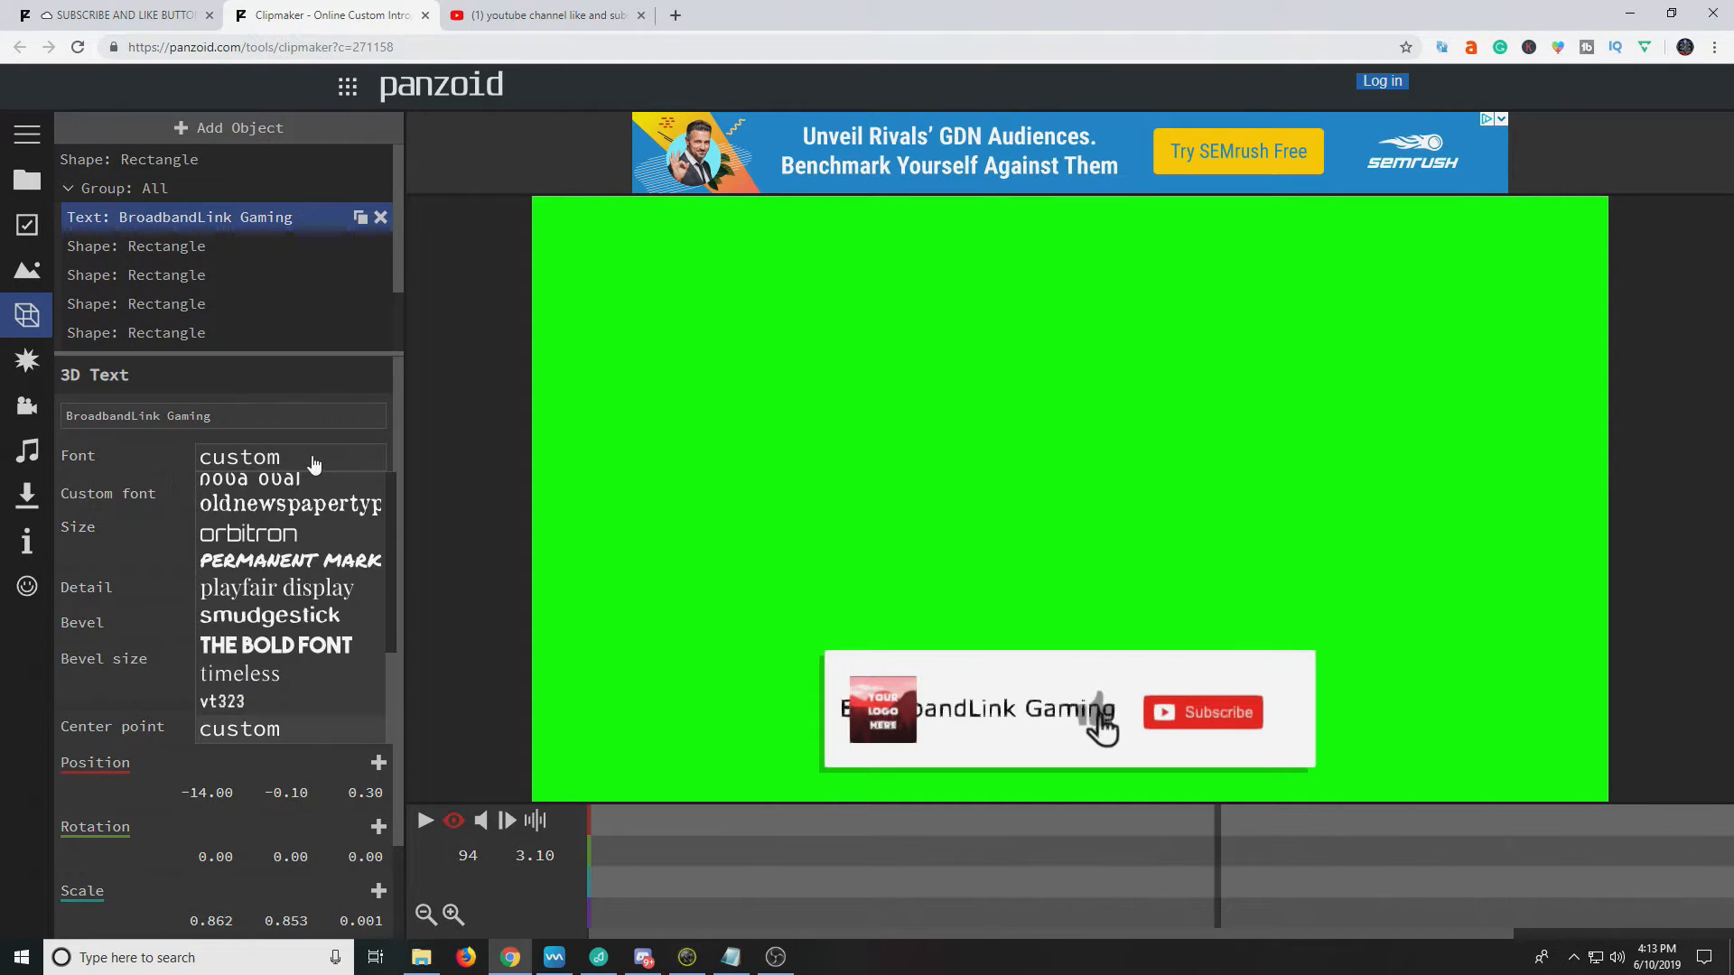
mouse_move(392, 523)
mouse_down()
mouse_move(382, 726)
mouse_move(377, 517)
mouse_up()
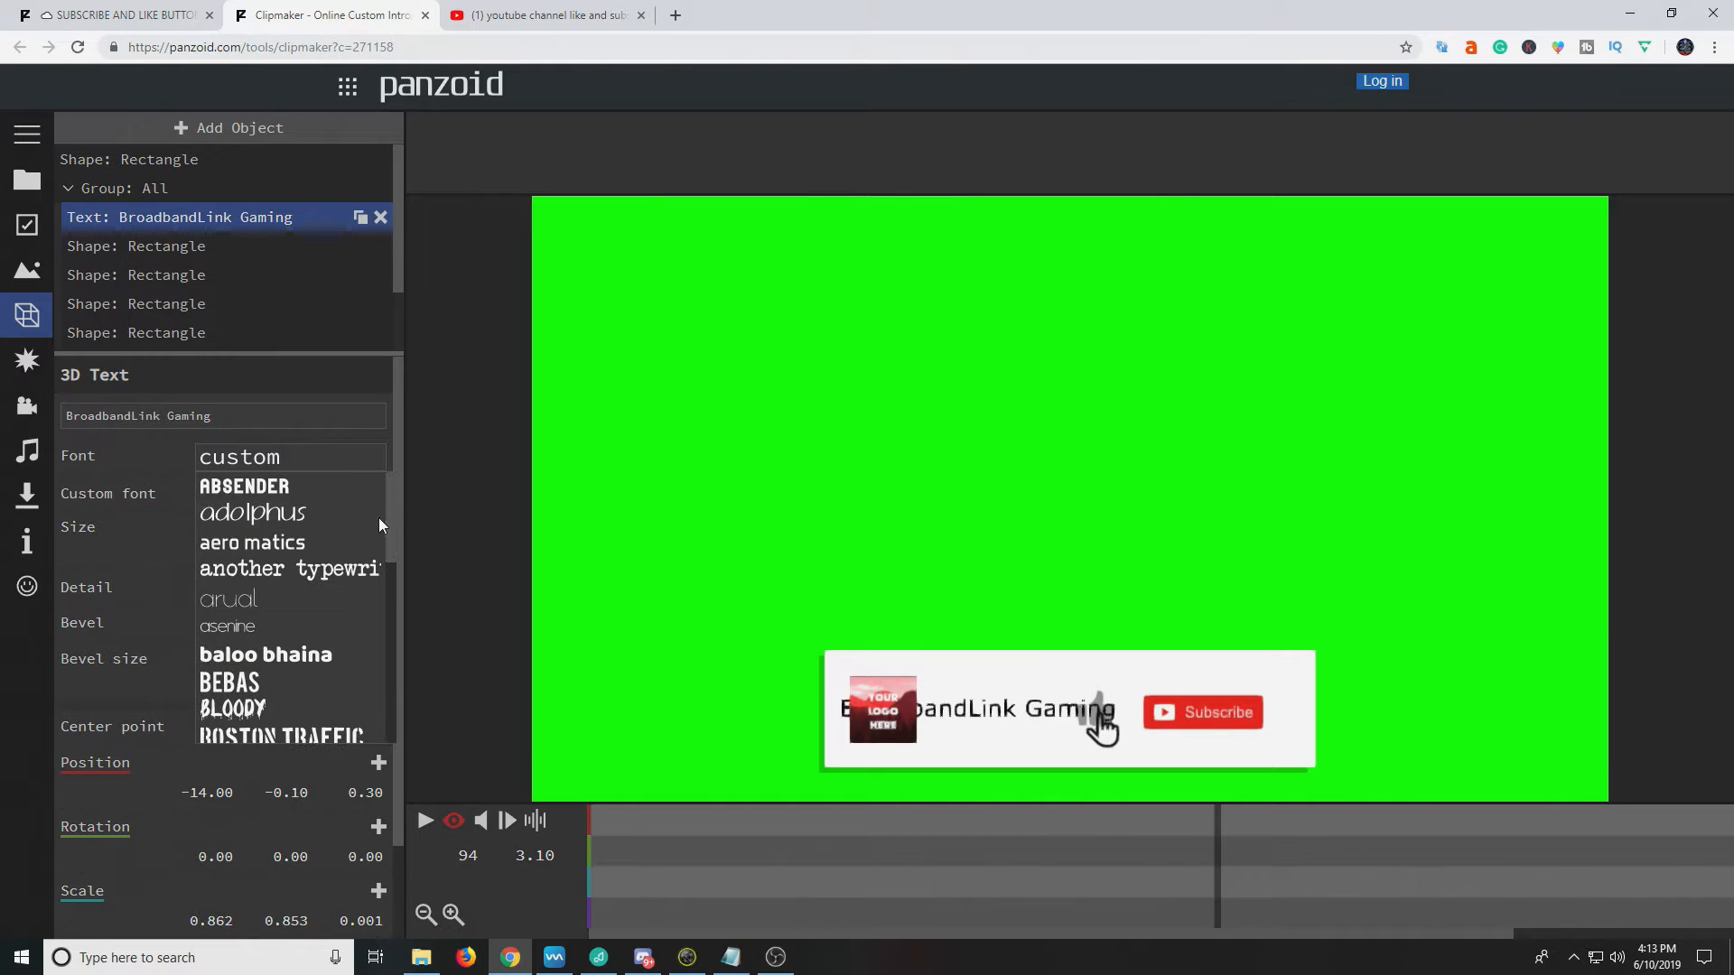
click(151, 542)
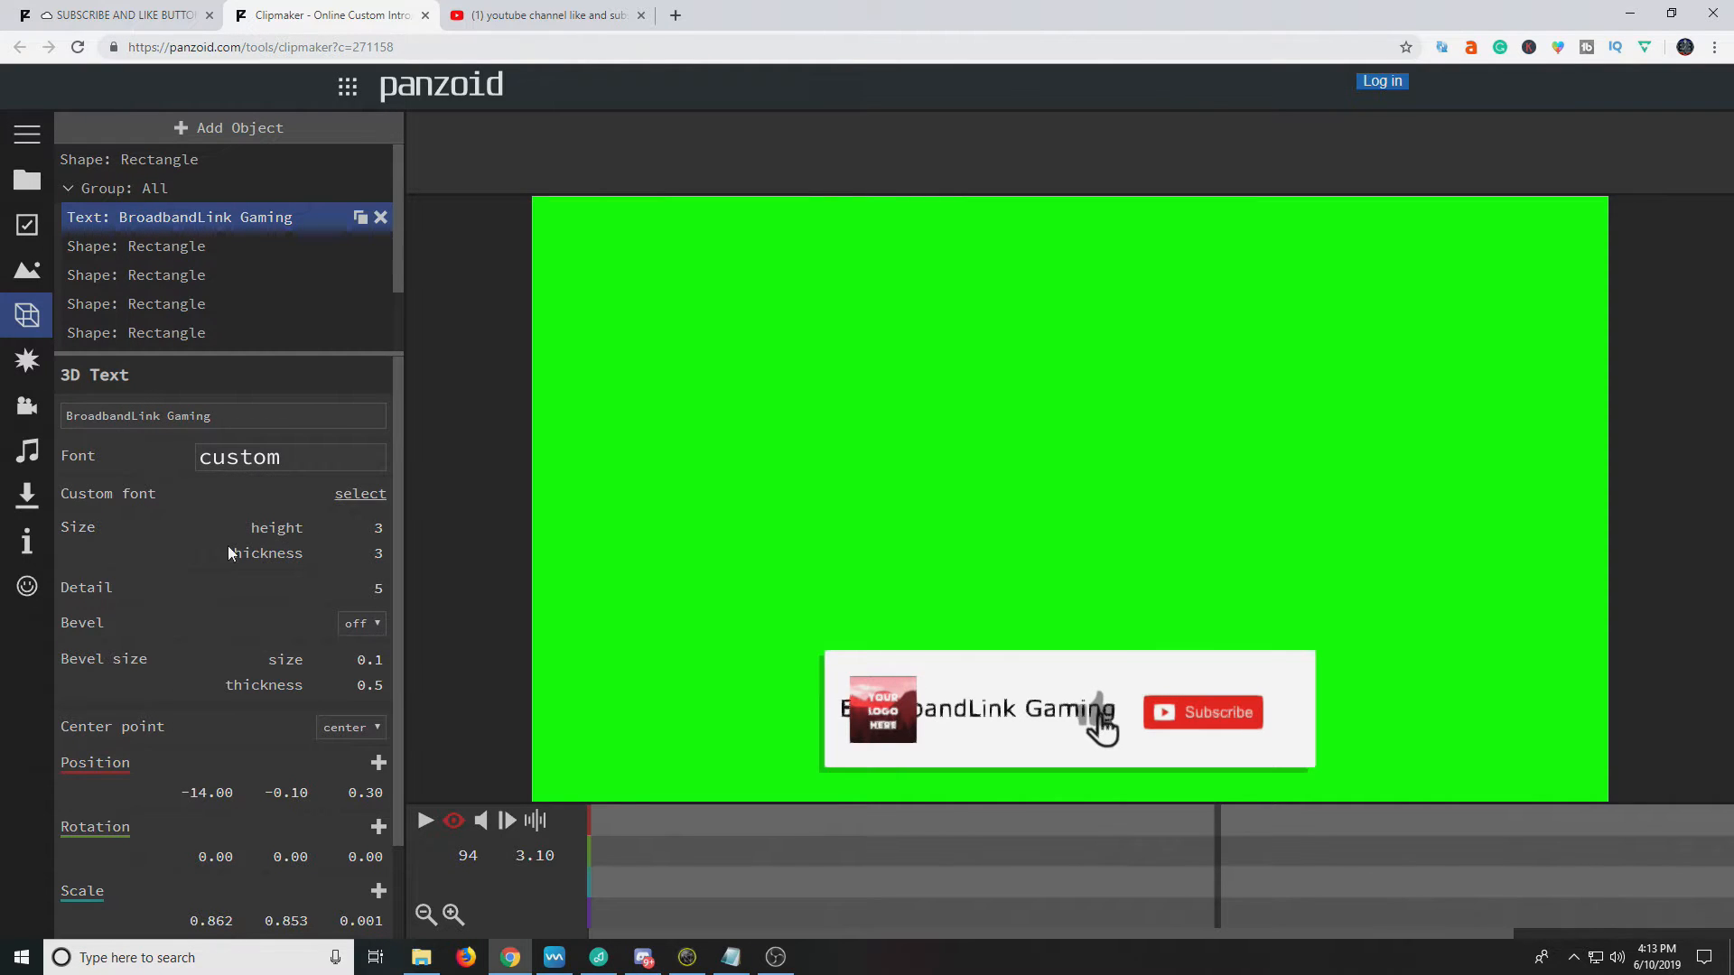
Step: Set the channel text's height to 2 and its X scale to 0.662
click(376, 526)
text(2)
key(Return)
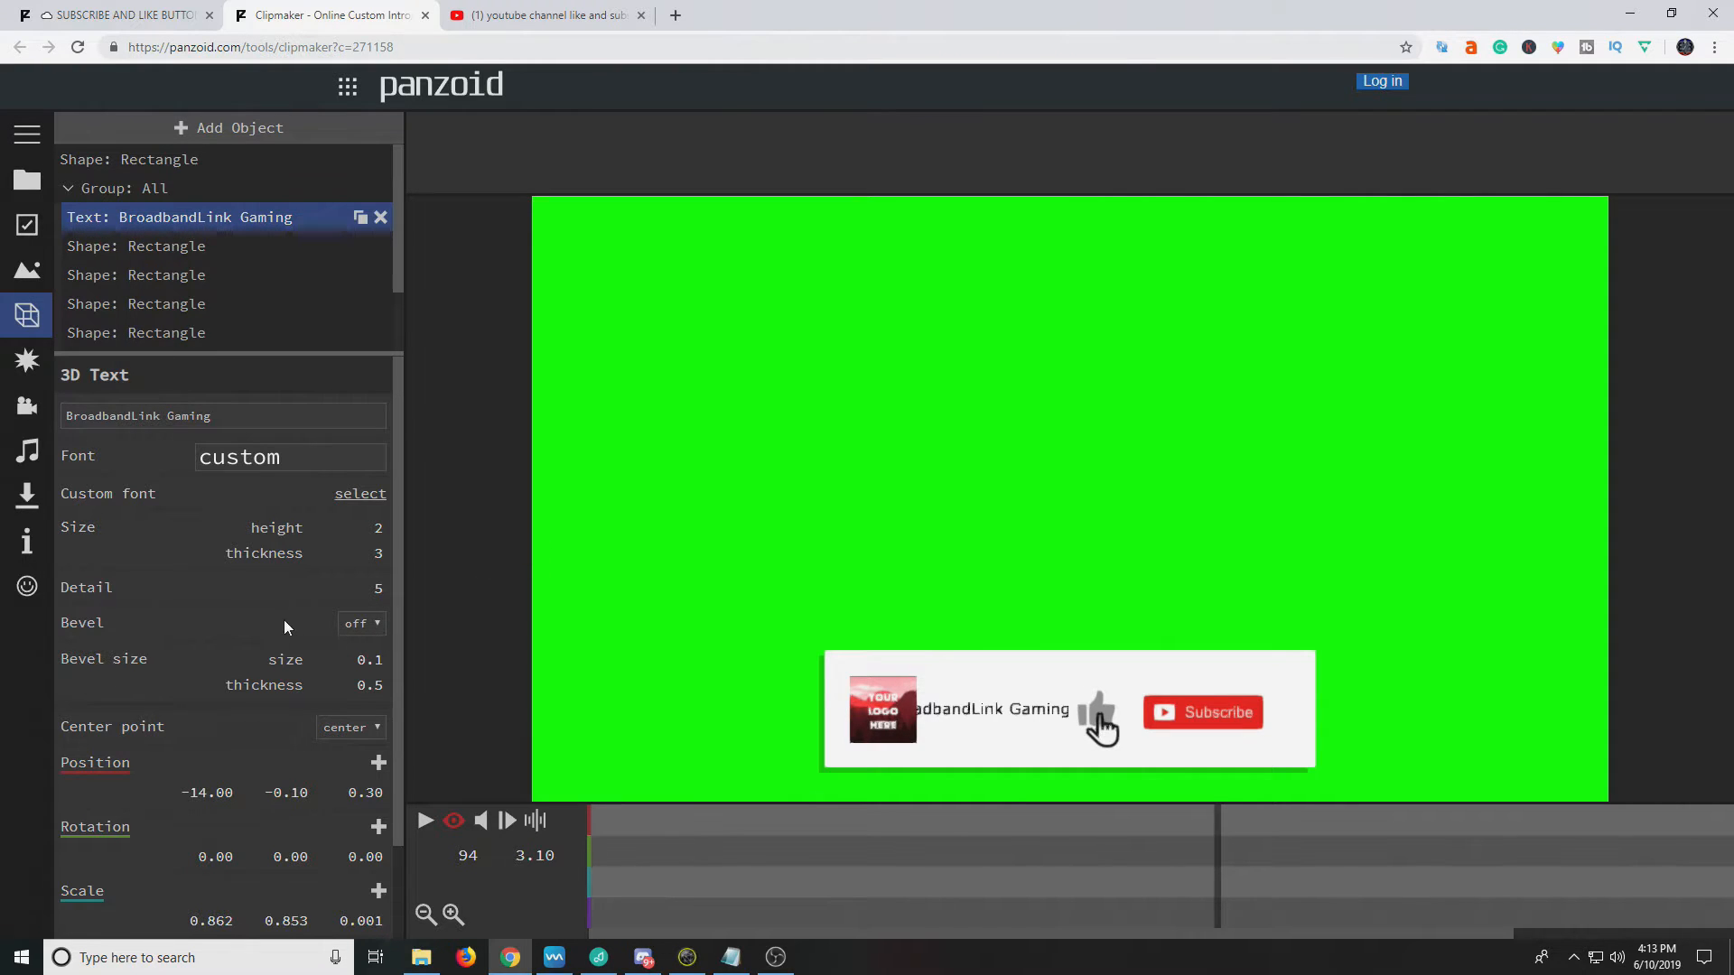
scroll(283, 619, down, 1)
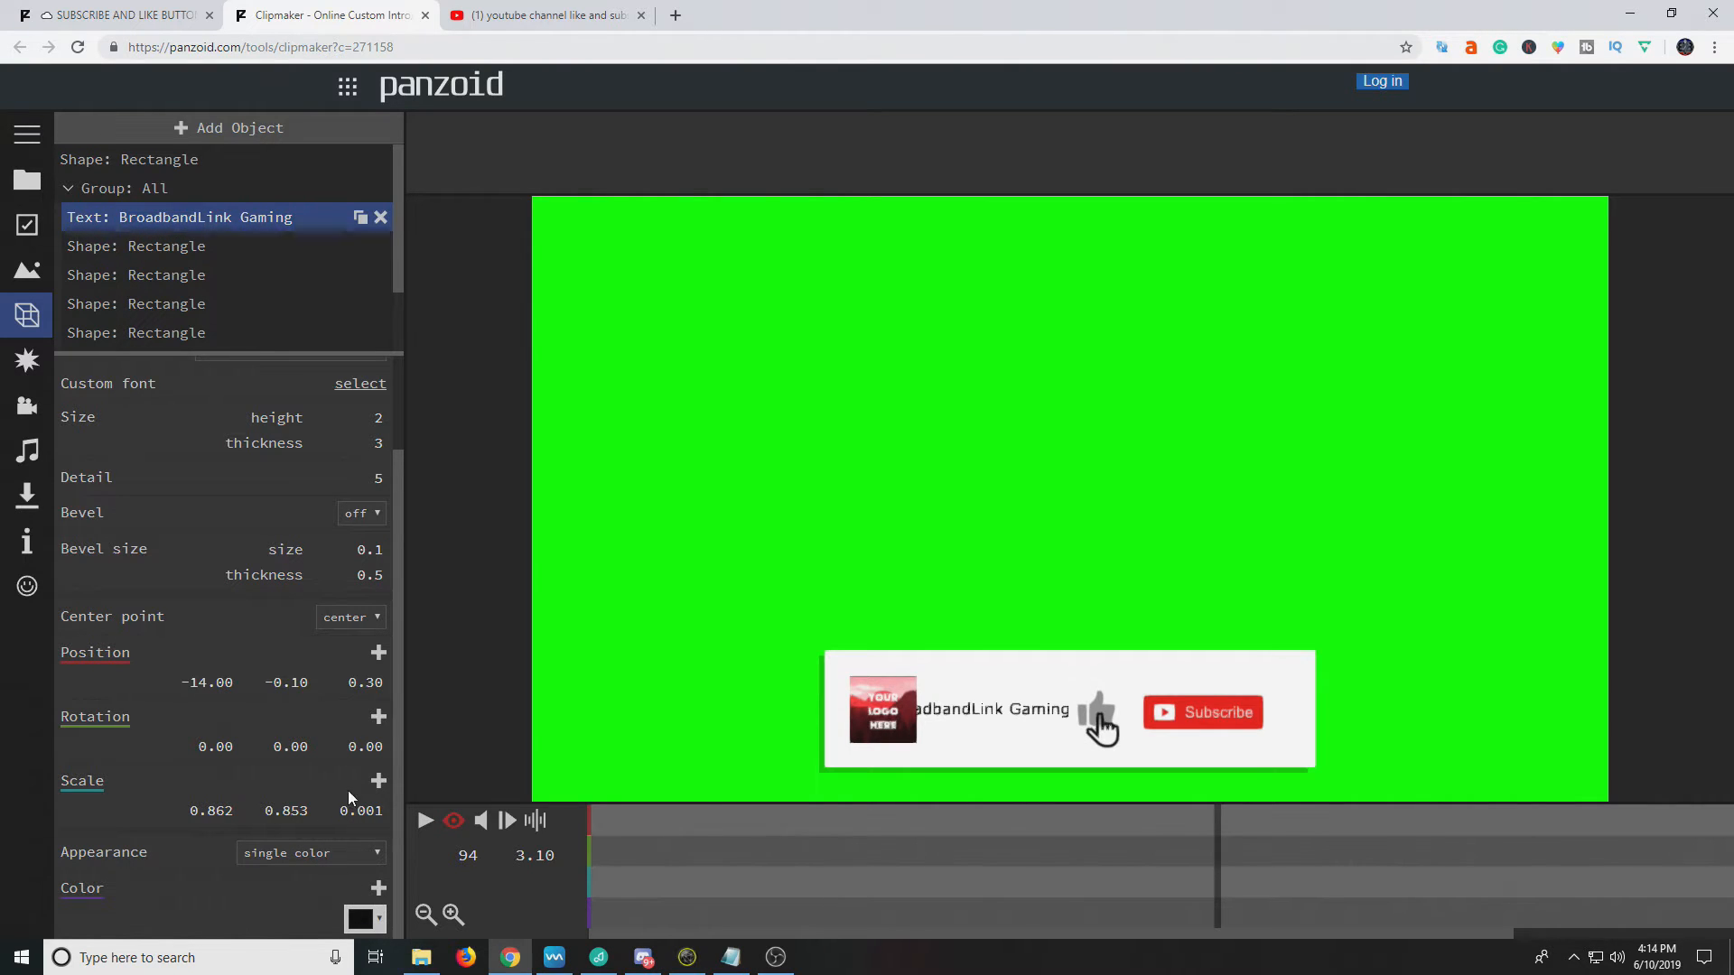
click(210, 810)
drag(211, 812, 215, 813)
text(6)
key(Return)
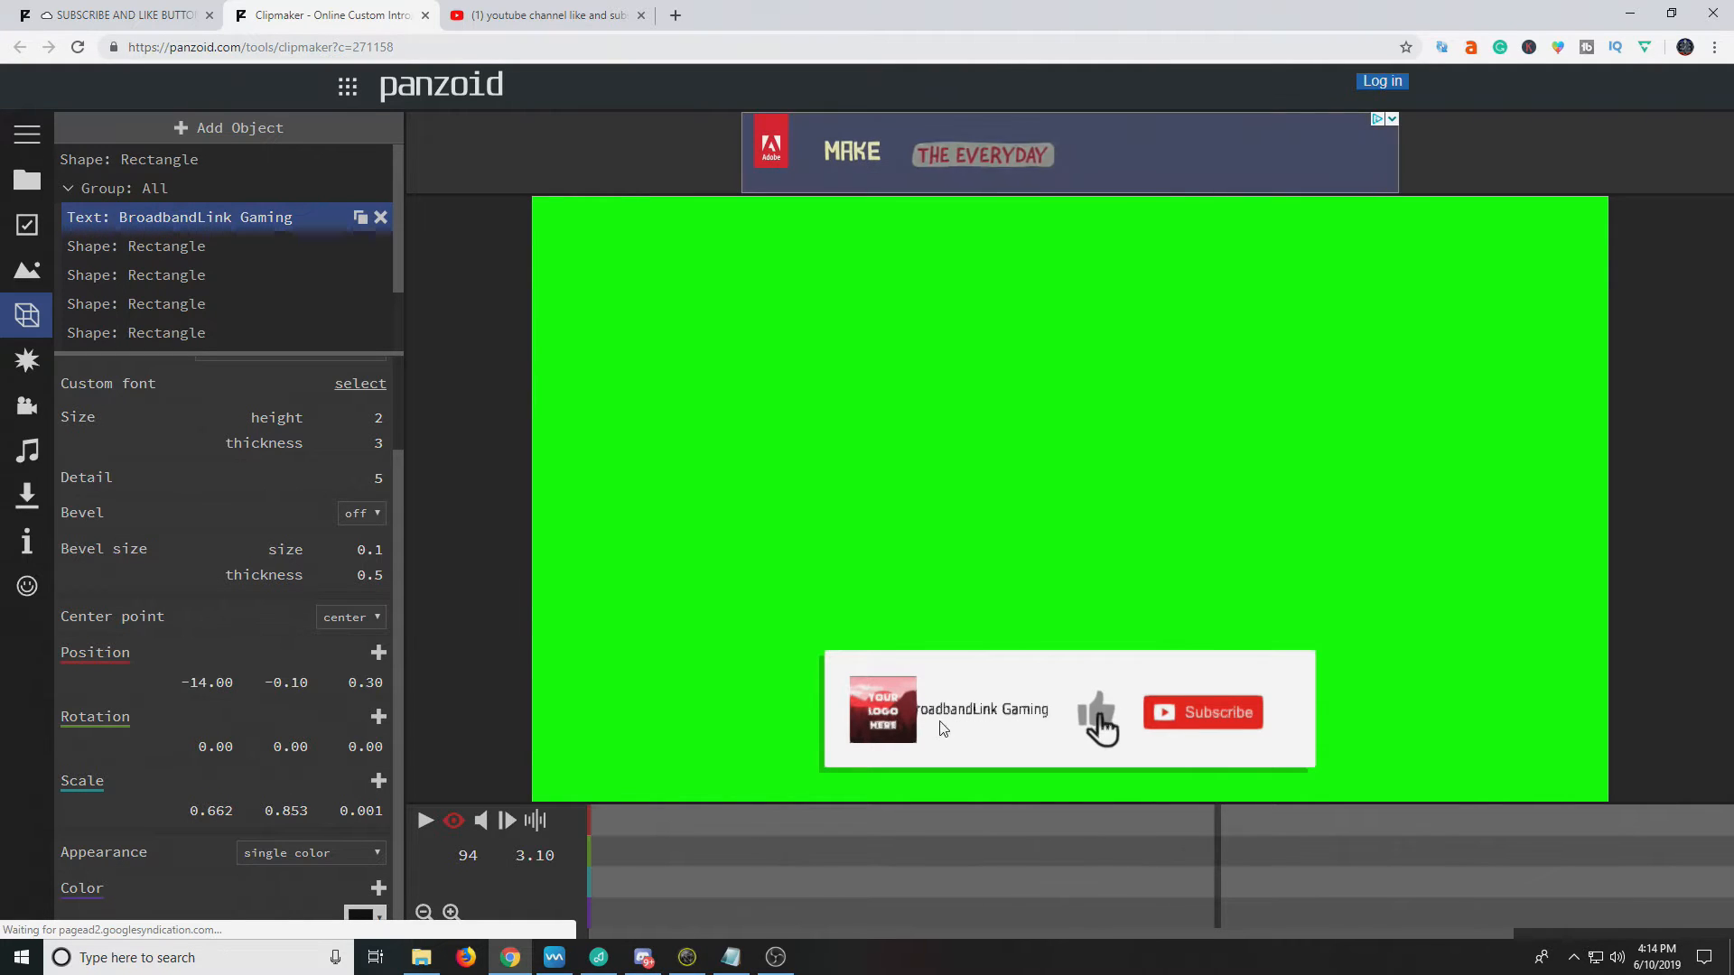
Step: Shift the channel text clear of the logo by setting its X position to -10 and finally to -11
click(214, 684)
click(194, 687)
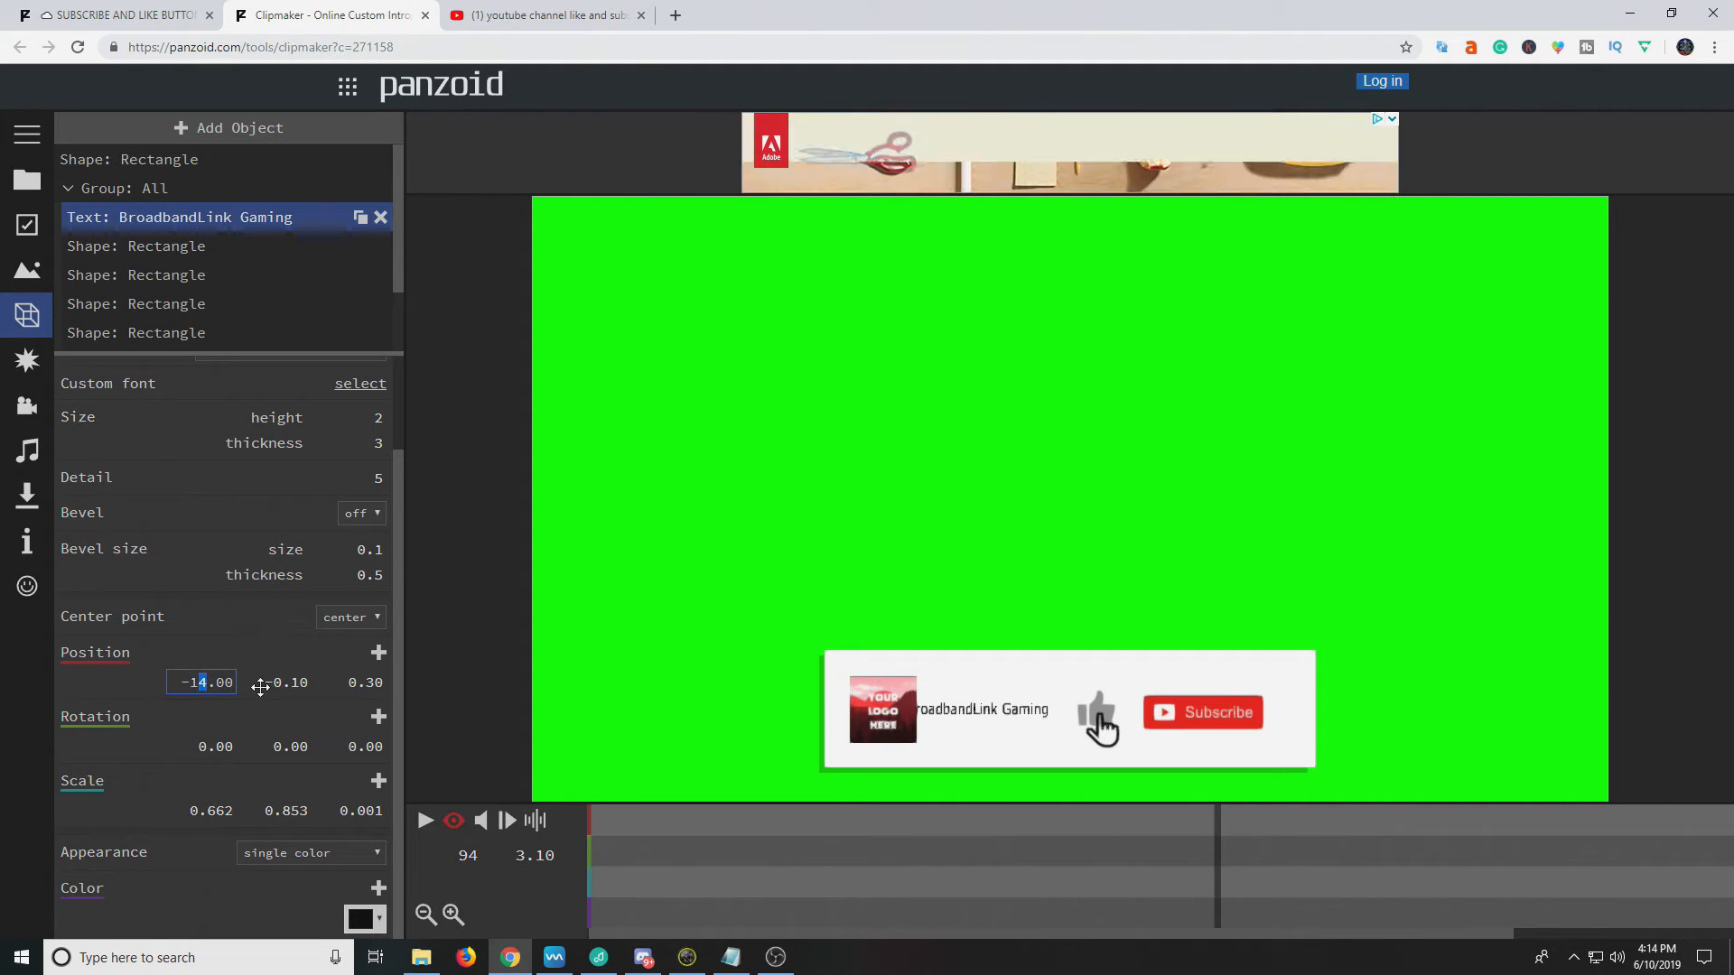
text(0)
key(Return)
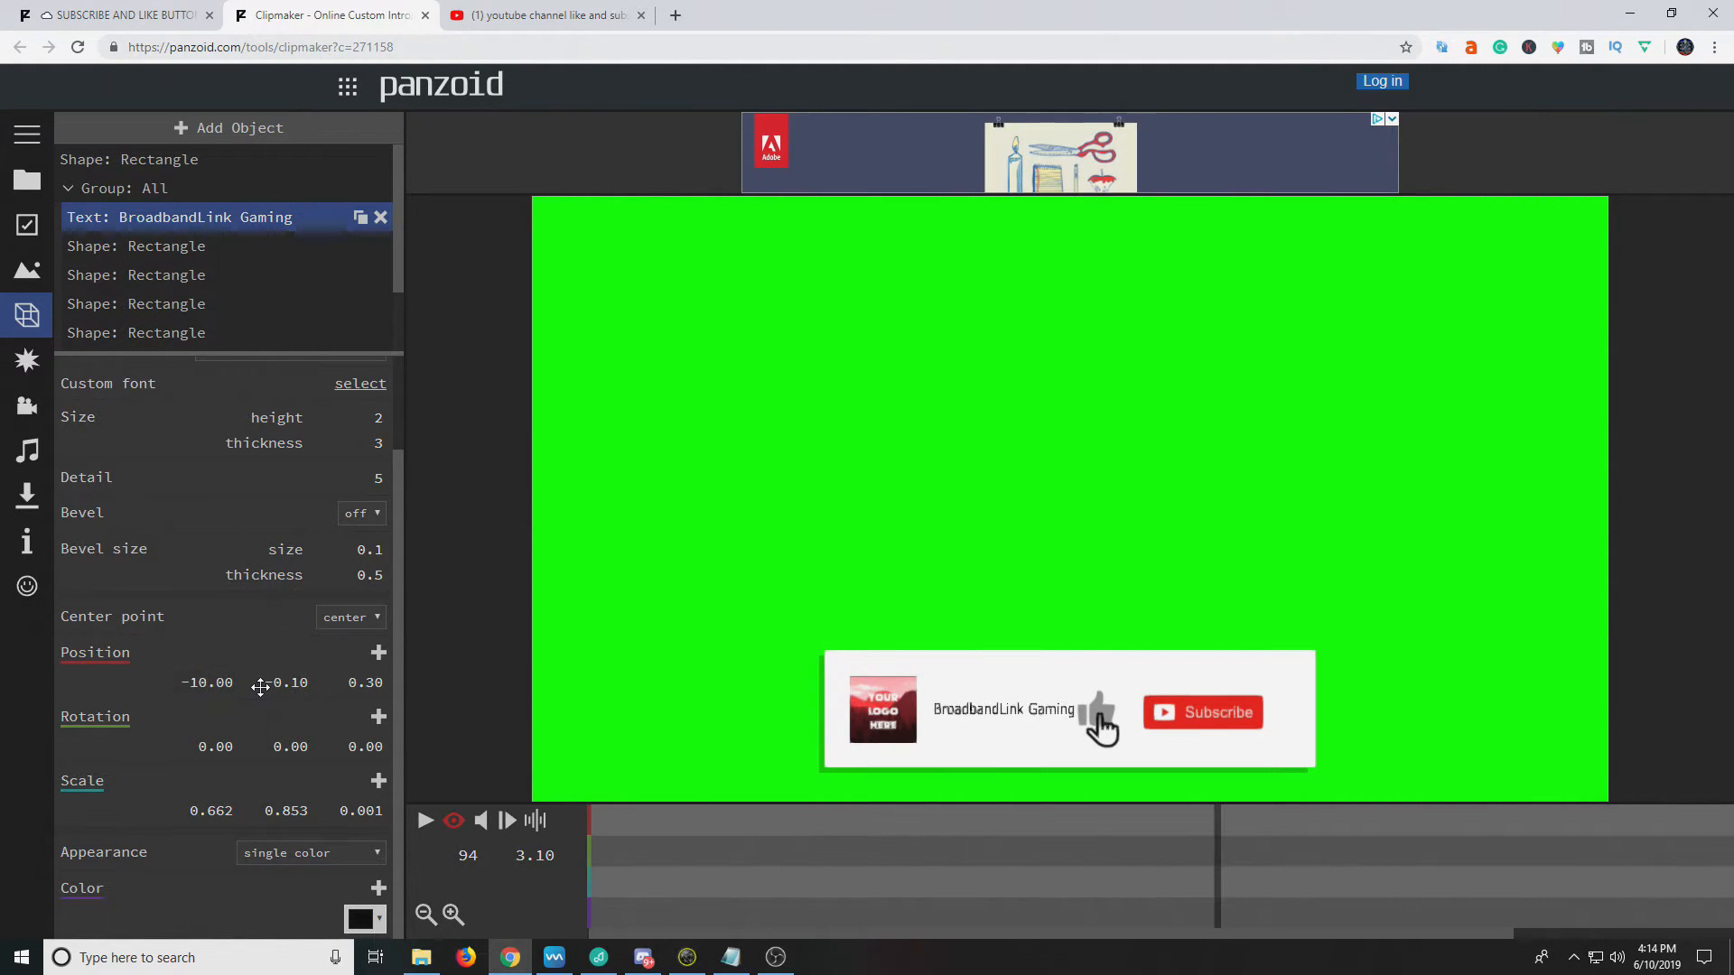
click(189, 683)
click(198, 684)
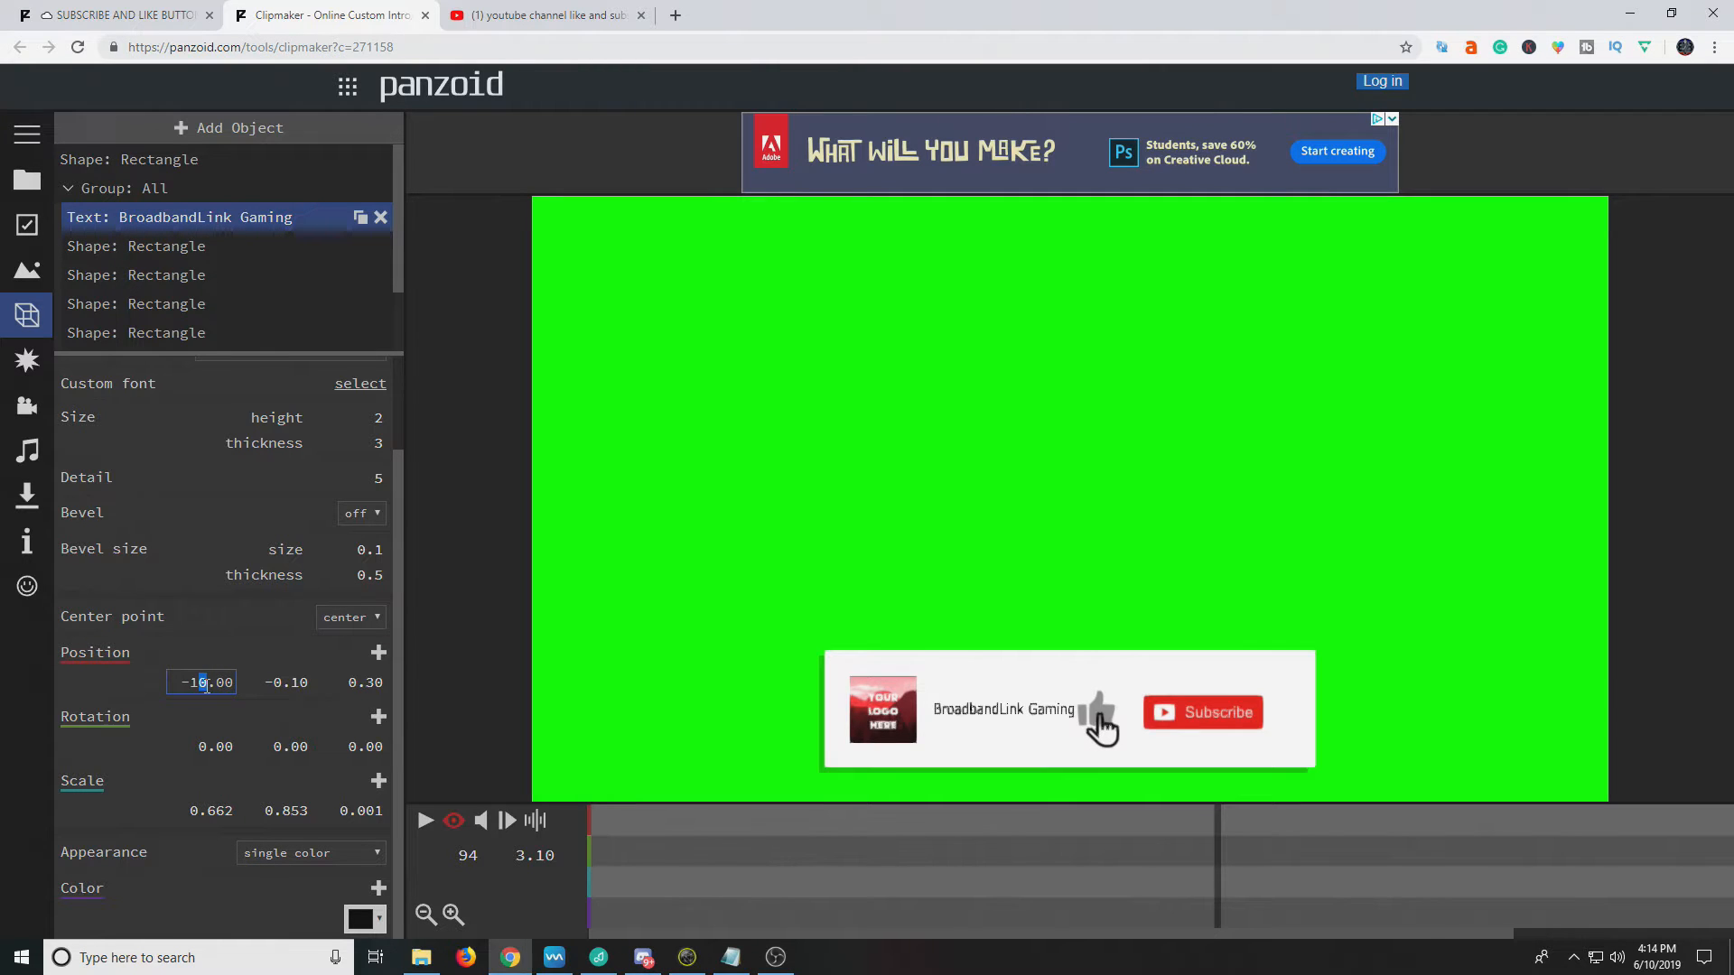
text(1)
key(Return)
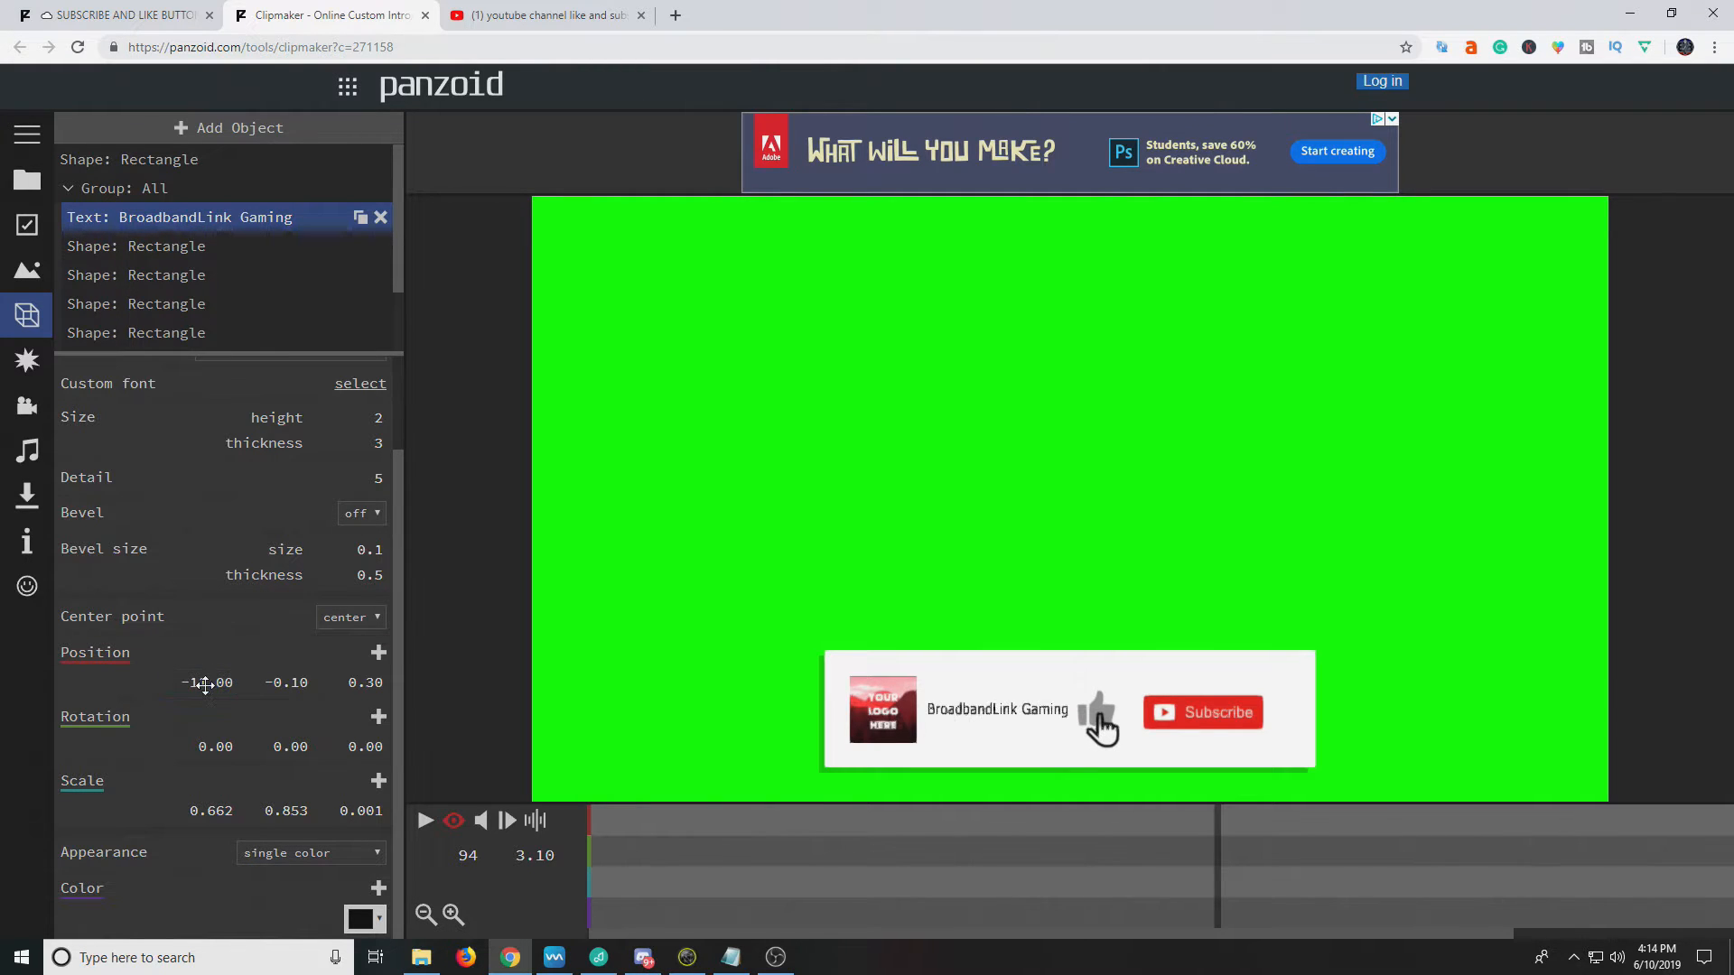
Step: Widen the channel text by trying a larger X scale and settling on 0.712
click(206, 809)
click(212, 811)
key(Return)
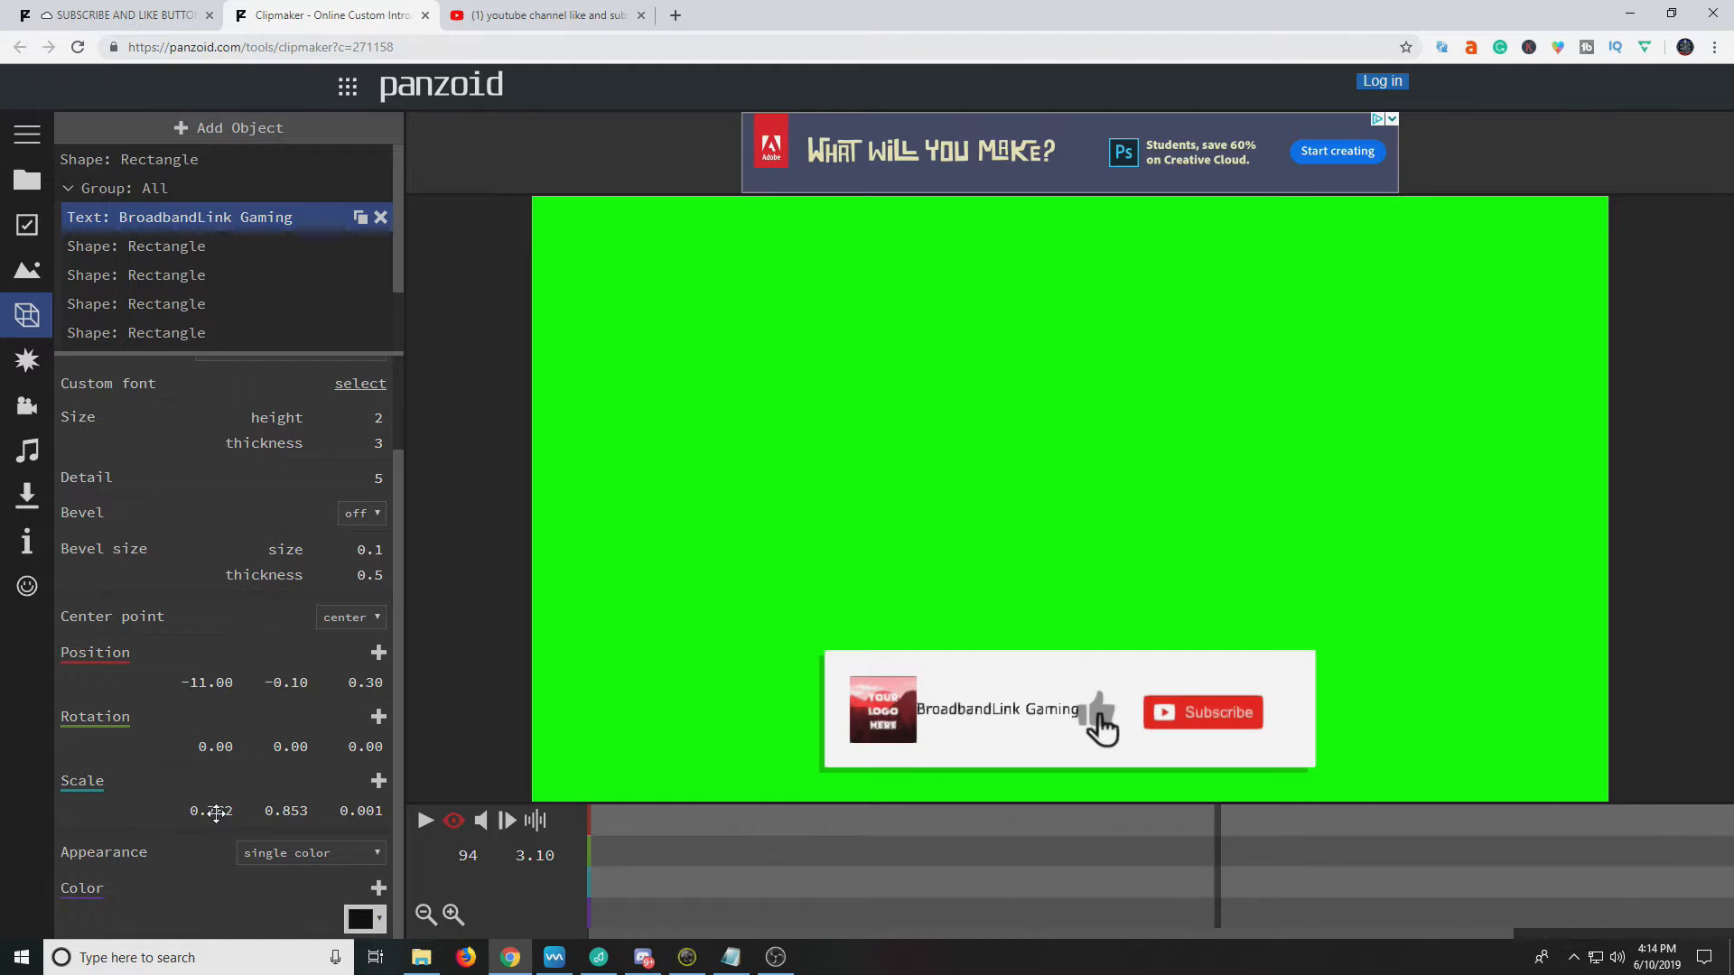
click(222, 811)
click(219, 811)
drag(214, 811, 224, 817)
key(Return)
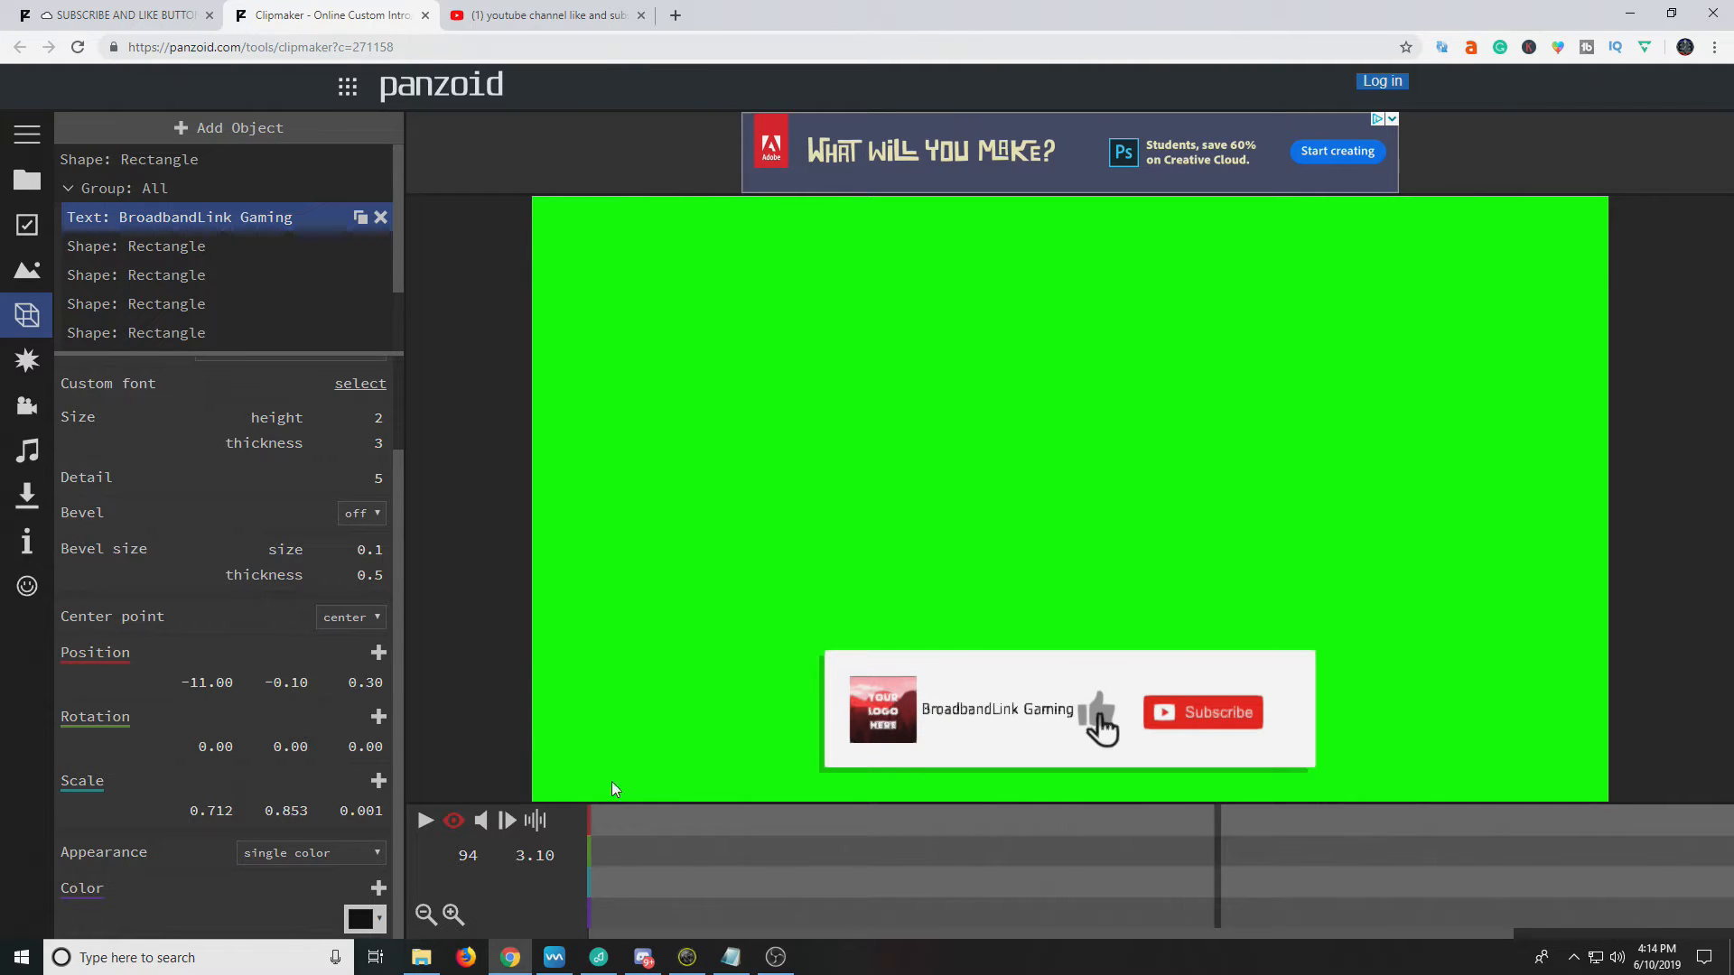
Step: Play the animation from the start to check the channel text, pause it, and turn off render preview
click(425, 821)
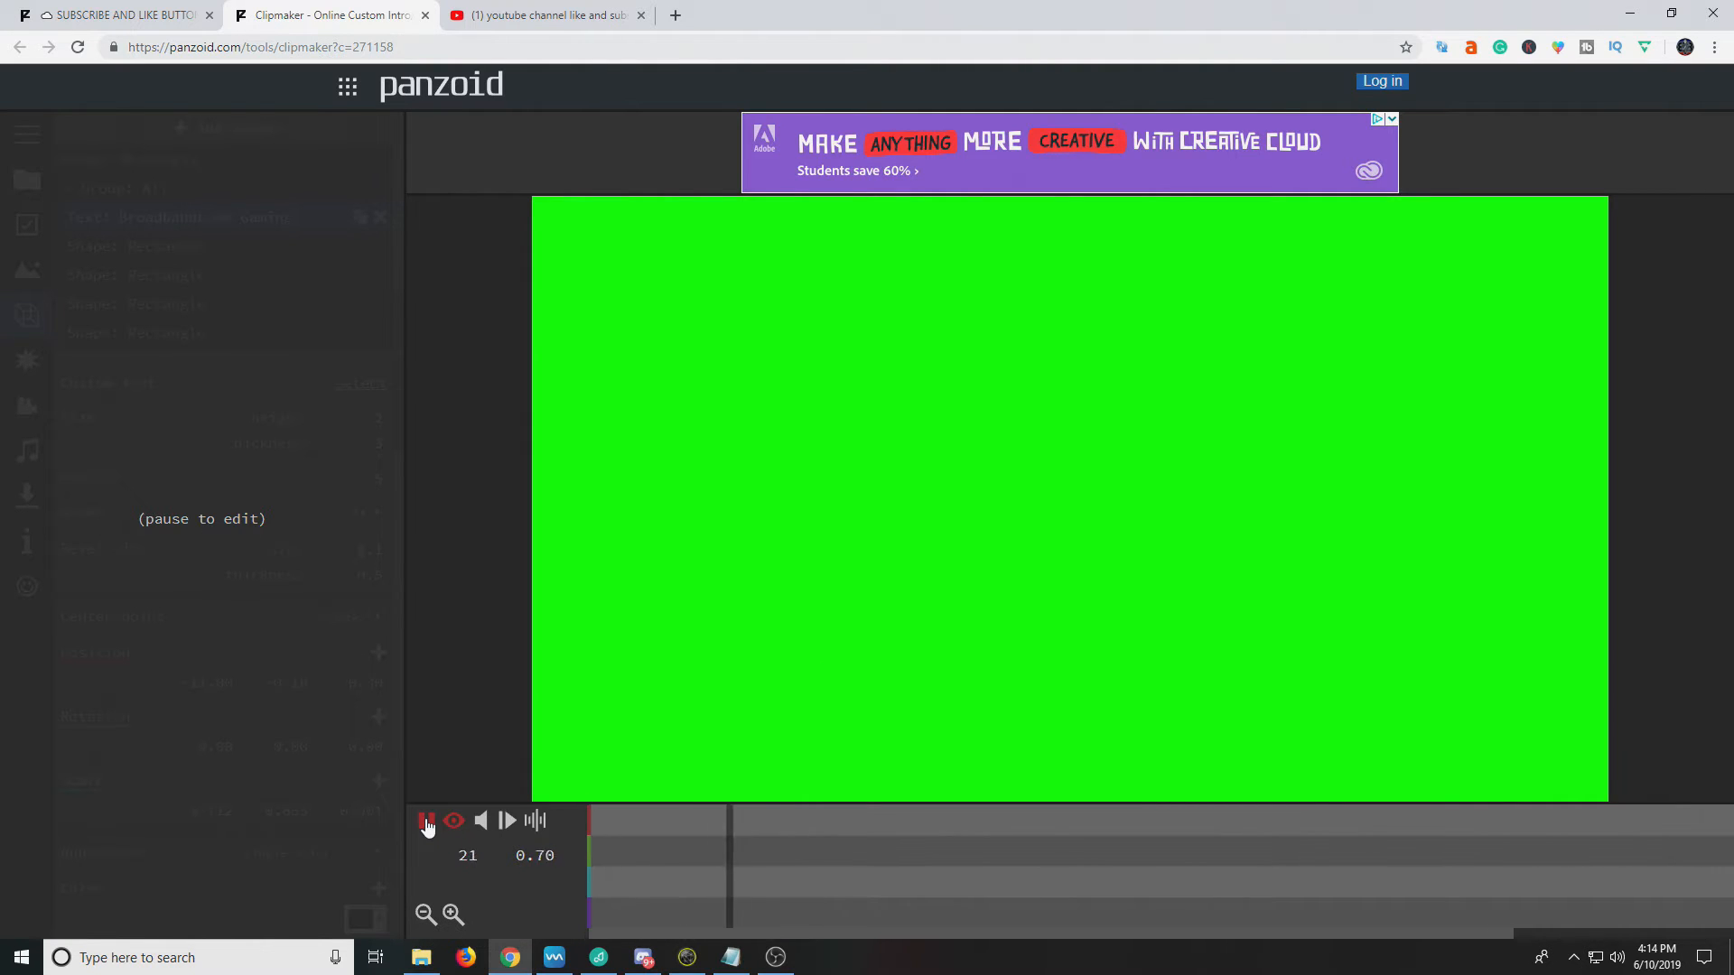
click(425, 821)
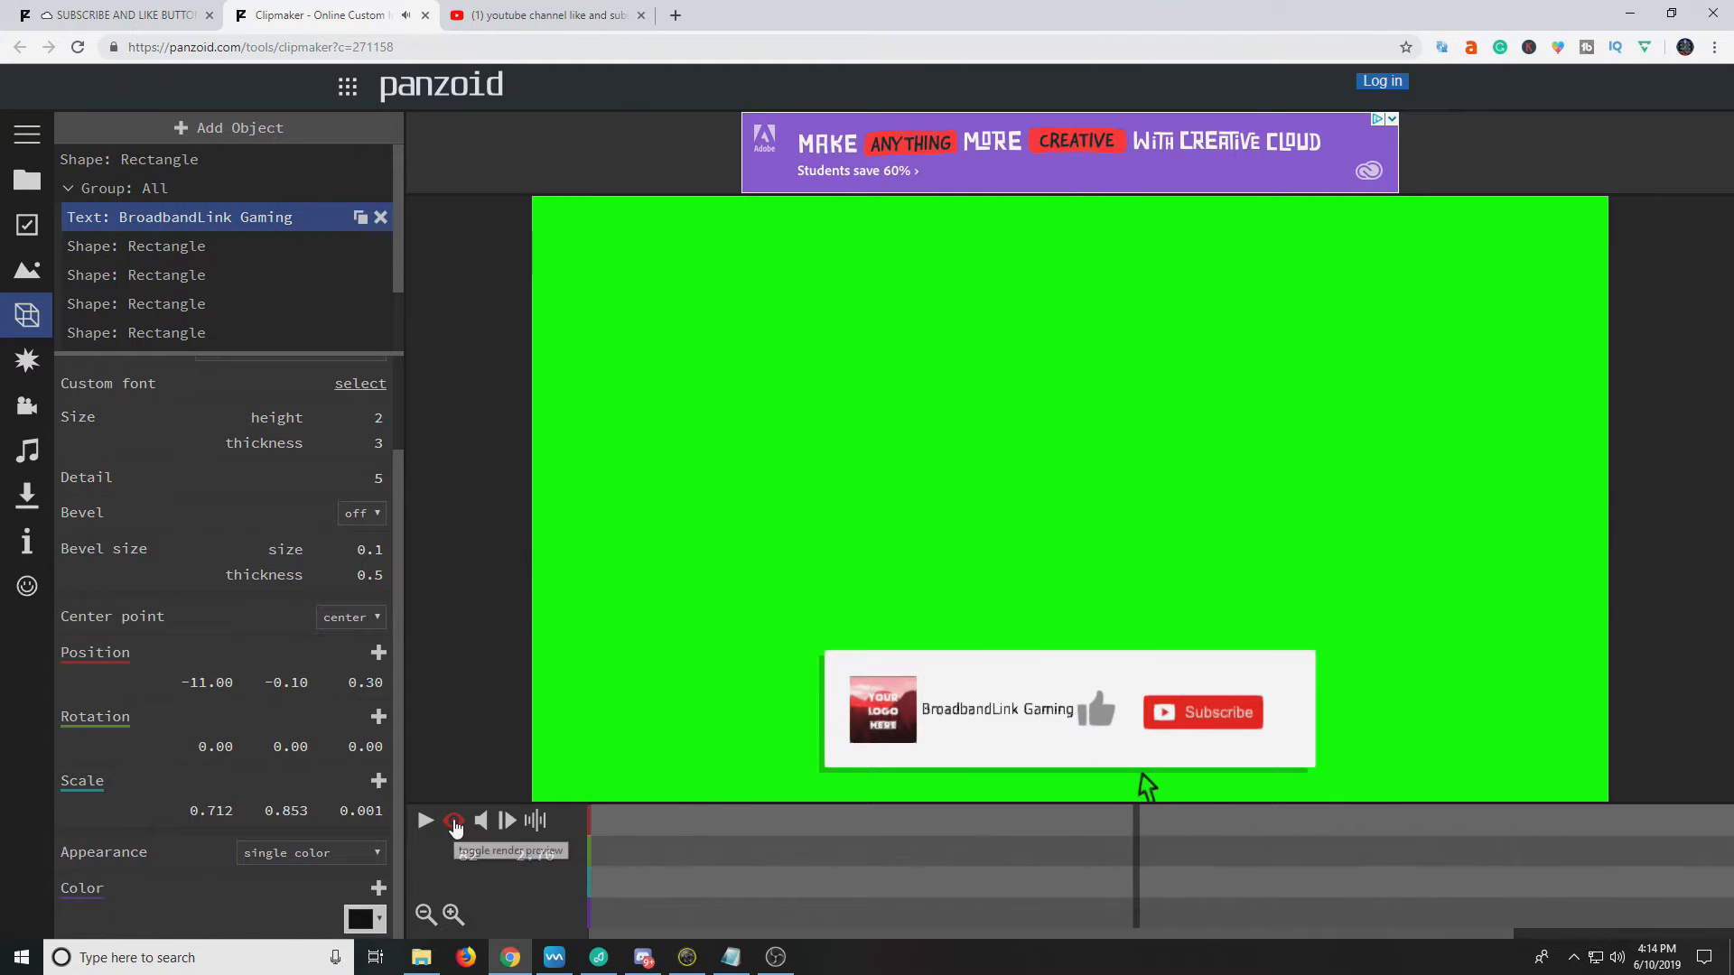
click(454, 823)
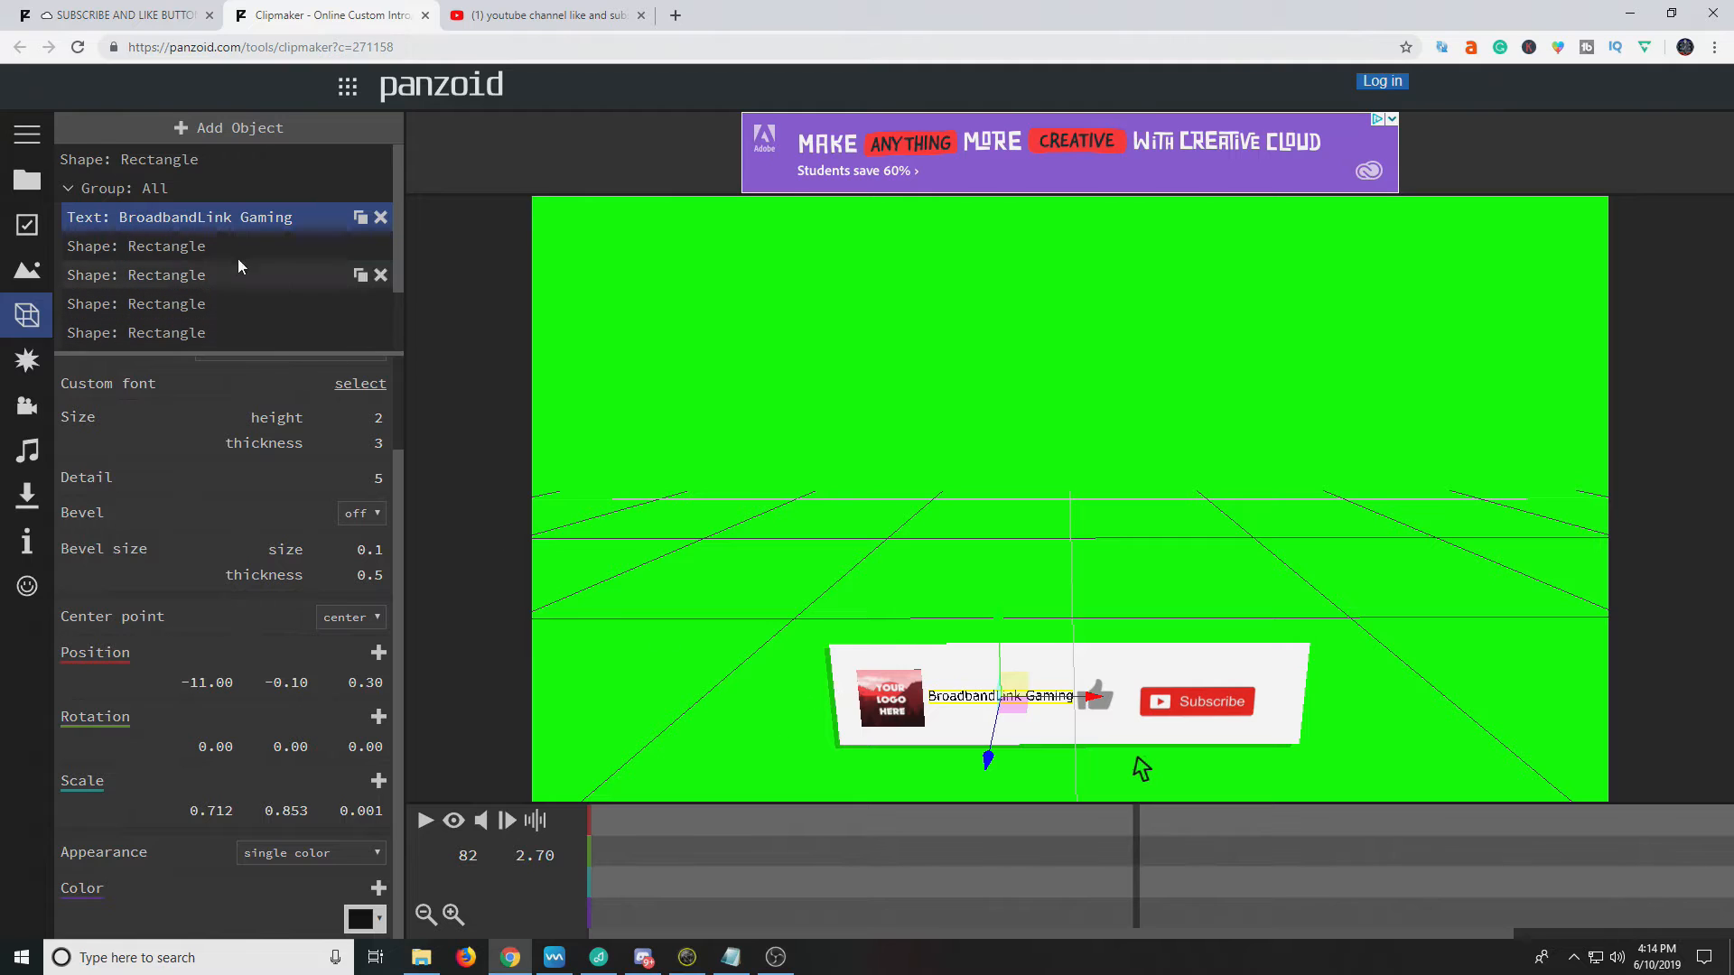
Step: Replace the image on the placeholder logo rectangle with the file "2 icons into 1 white background"
click(177, 247)
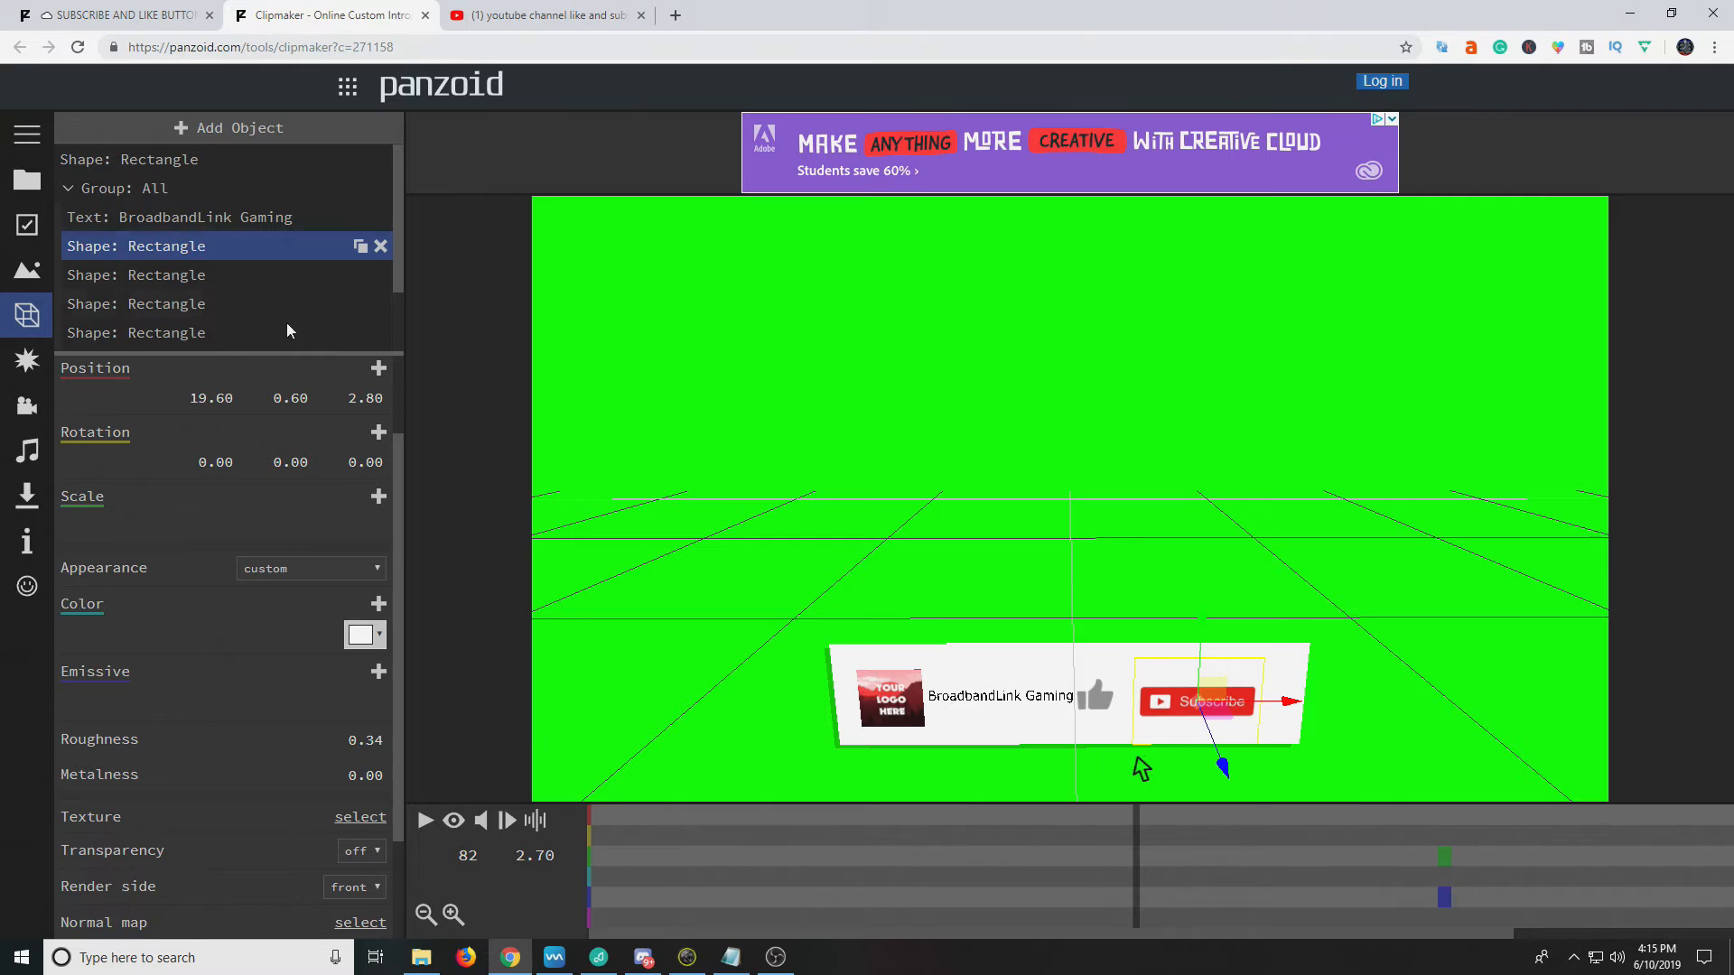
click(166, 278)
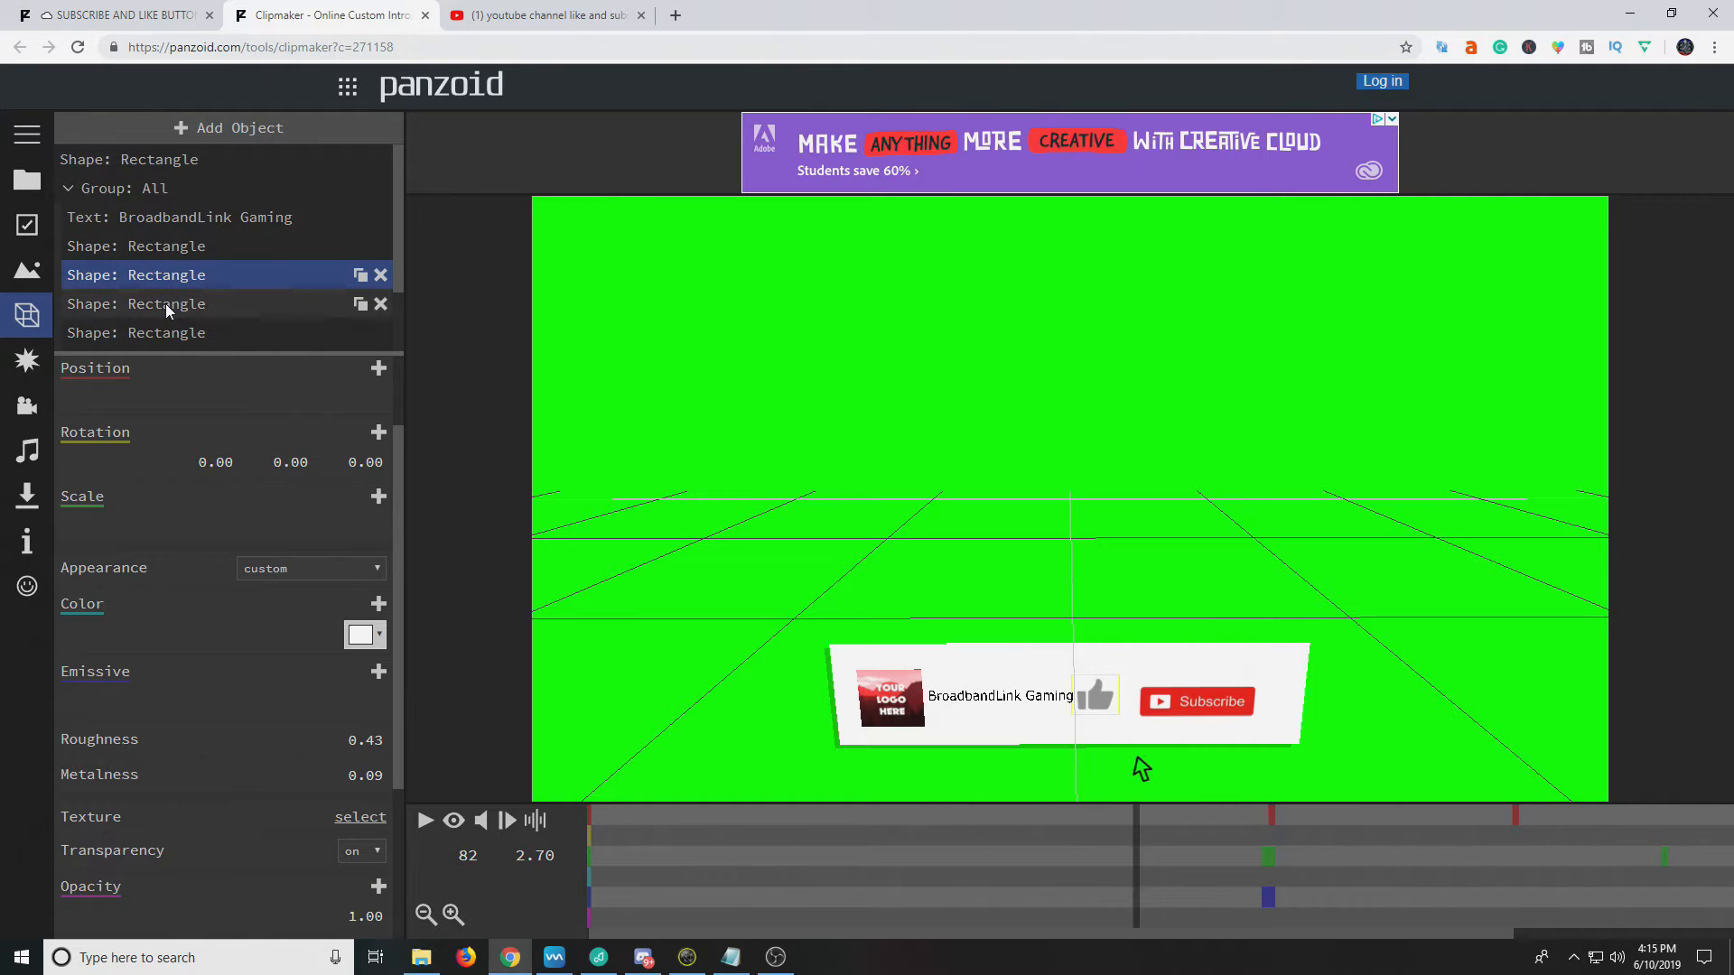
click(165, 303)
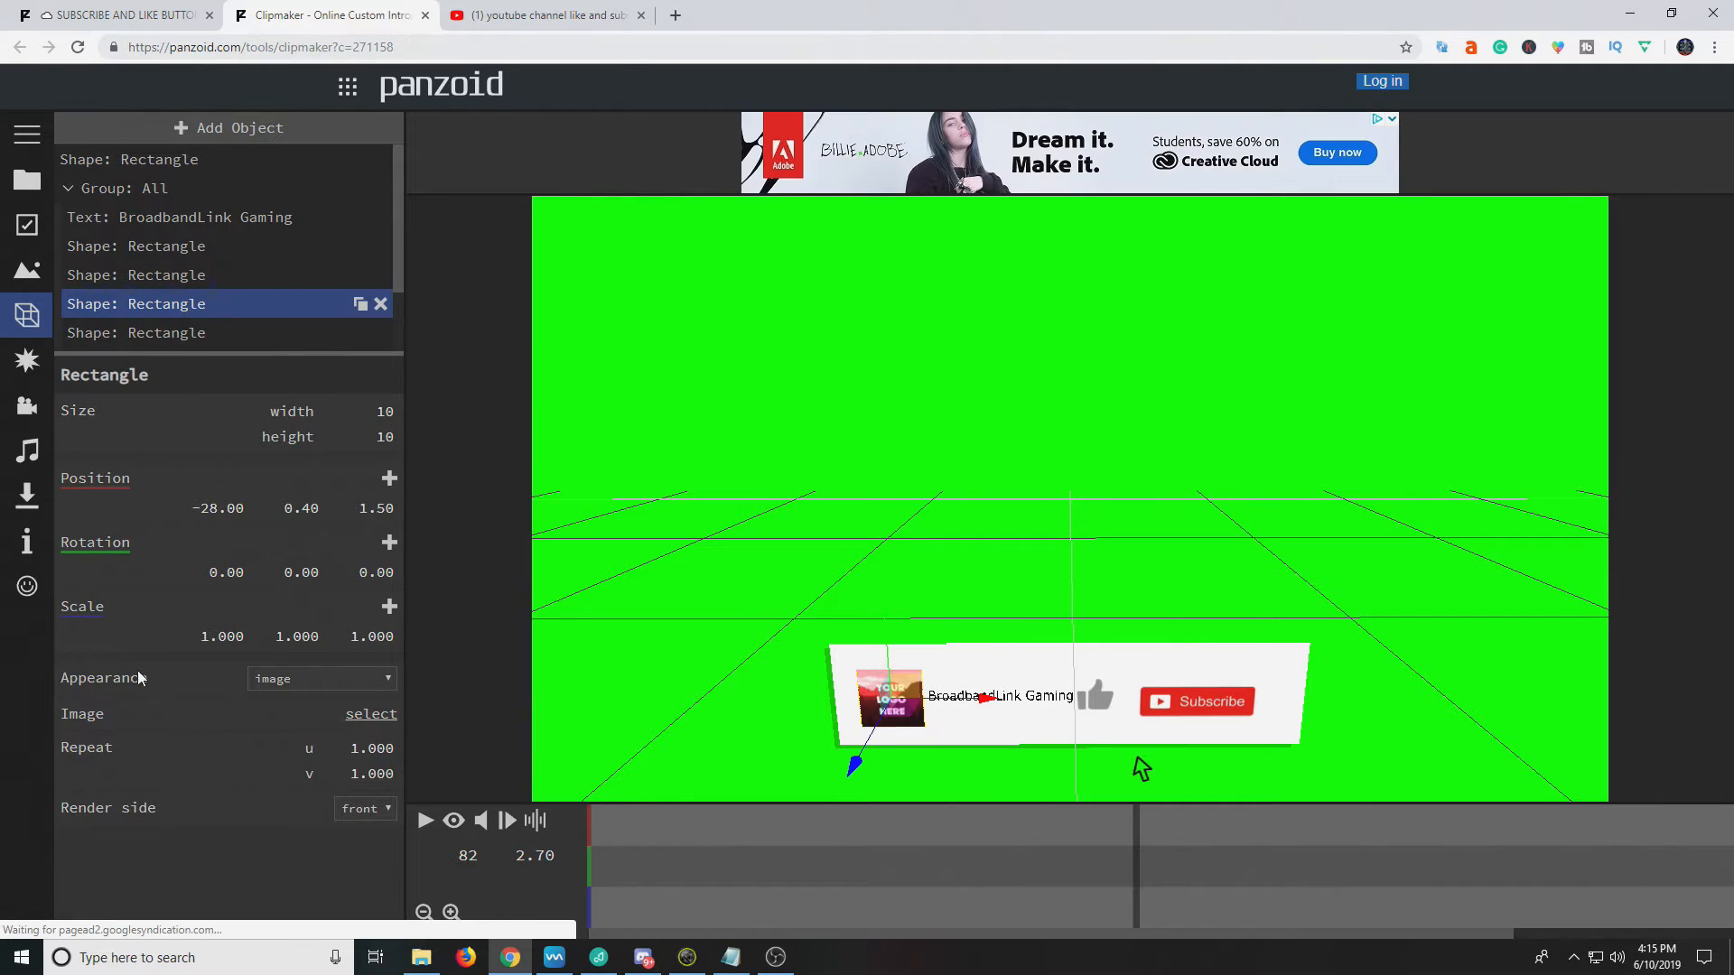
click(370, 715)
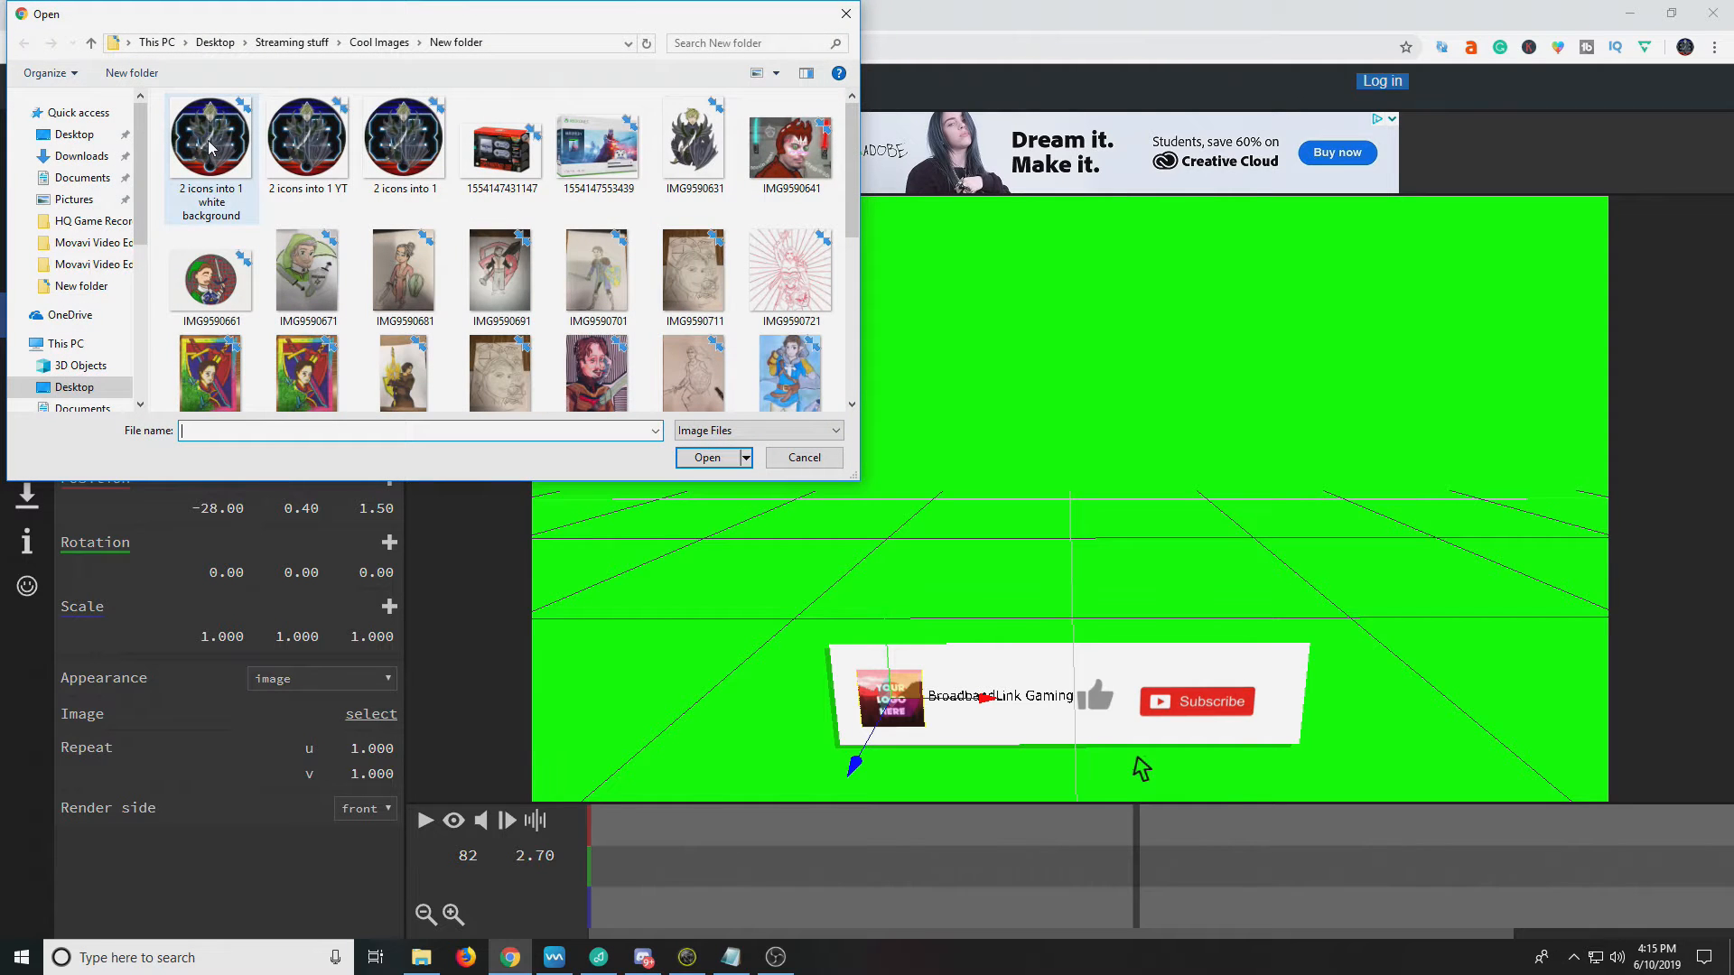
click(209, 147)
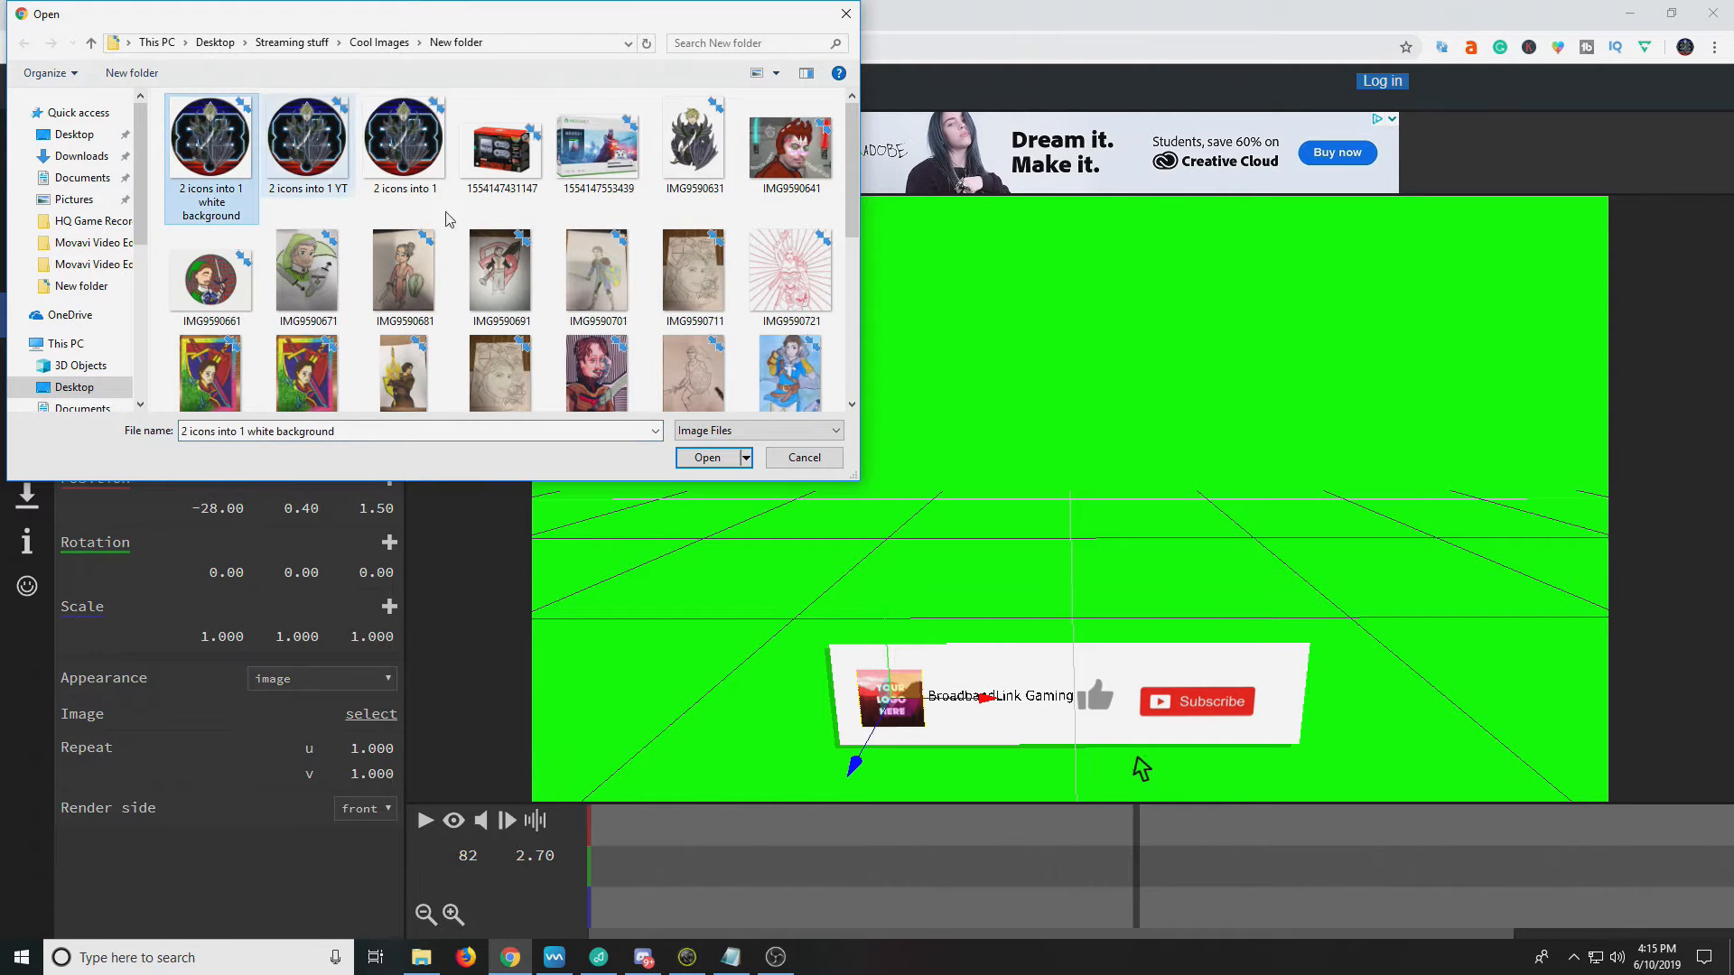
click(707, 460)
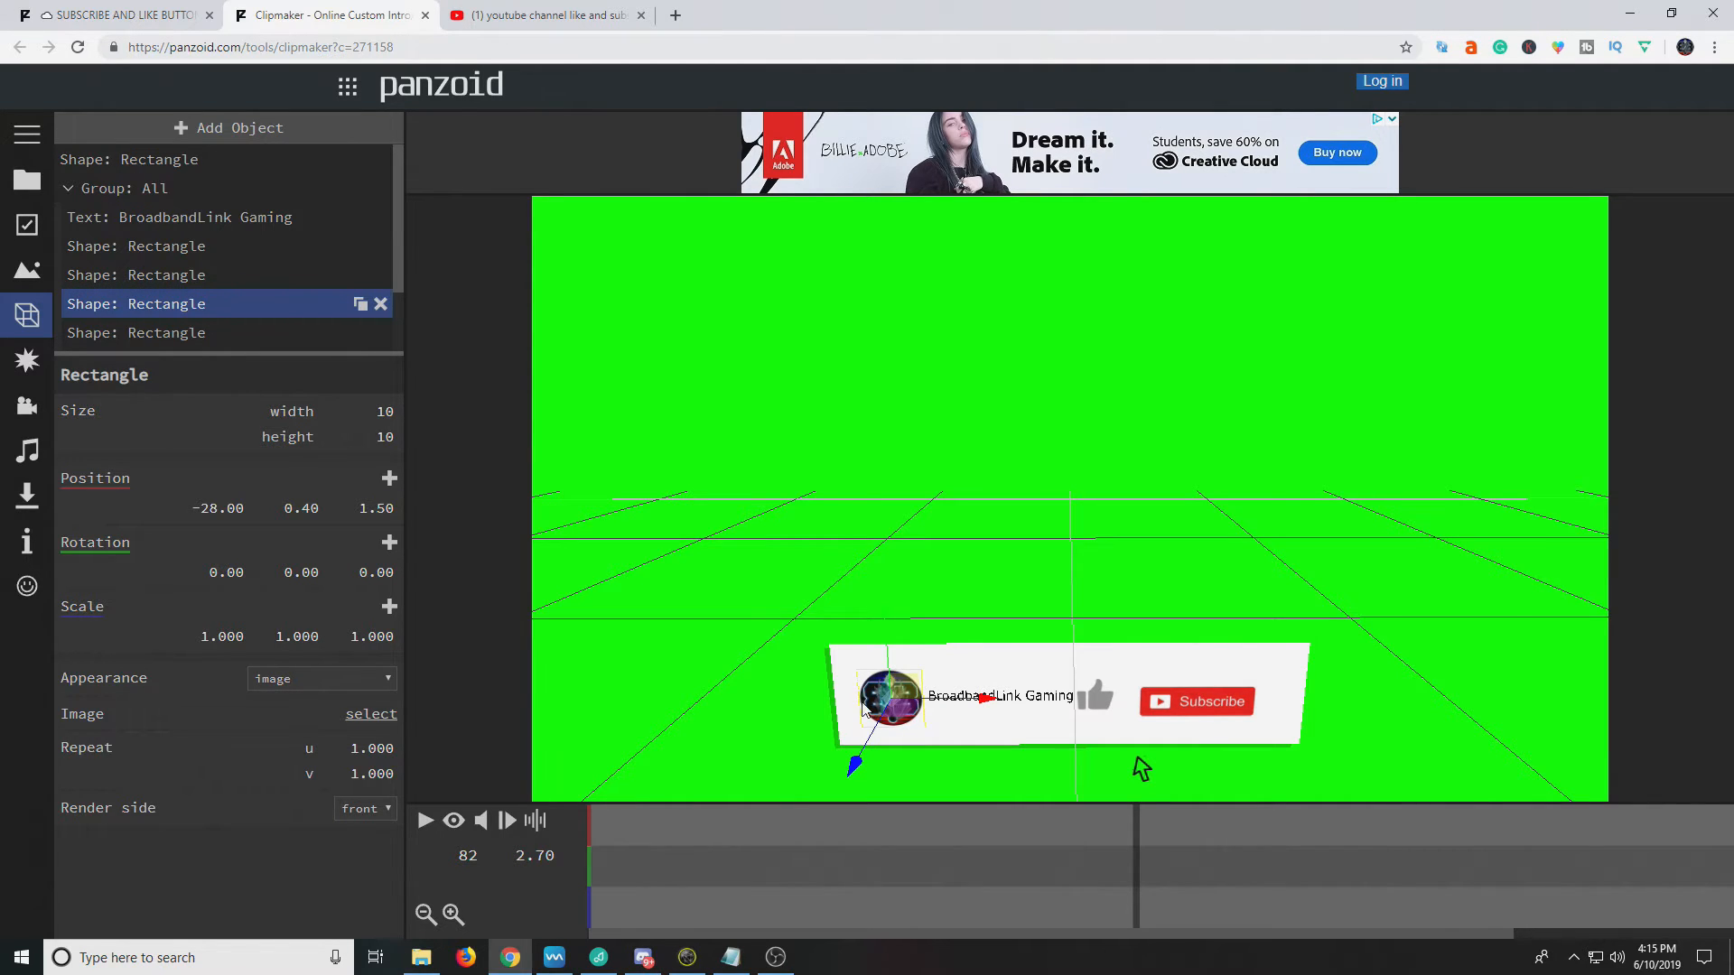
Step: Play the animation in stretches to check the new logo and the like and subscribe effects, pausing near the end
click(423, 821)
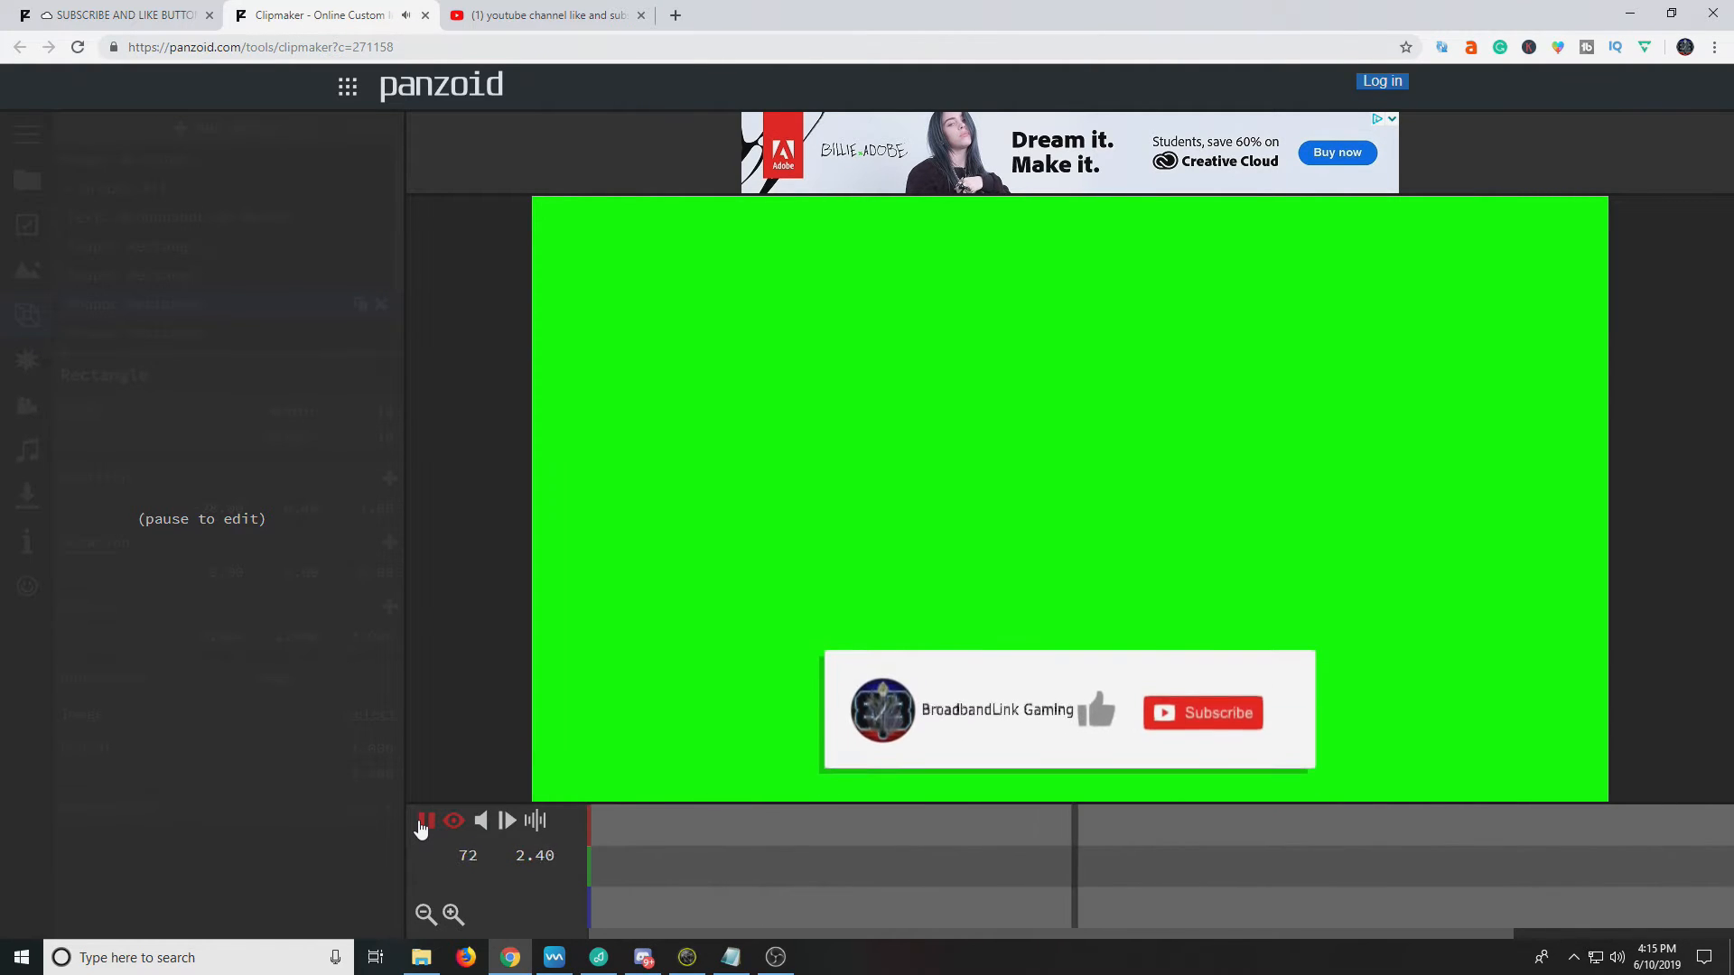
click(422, 823)
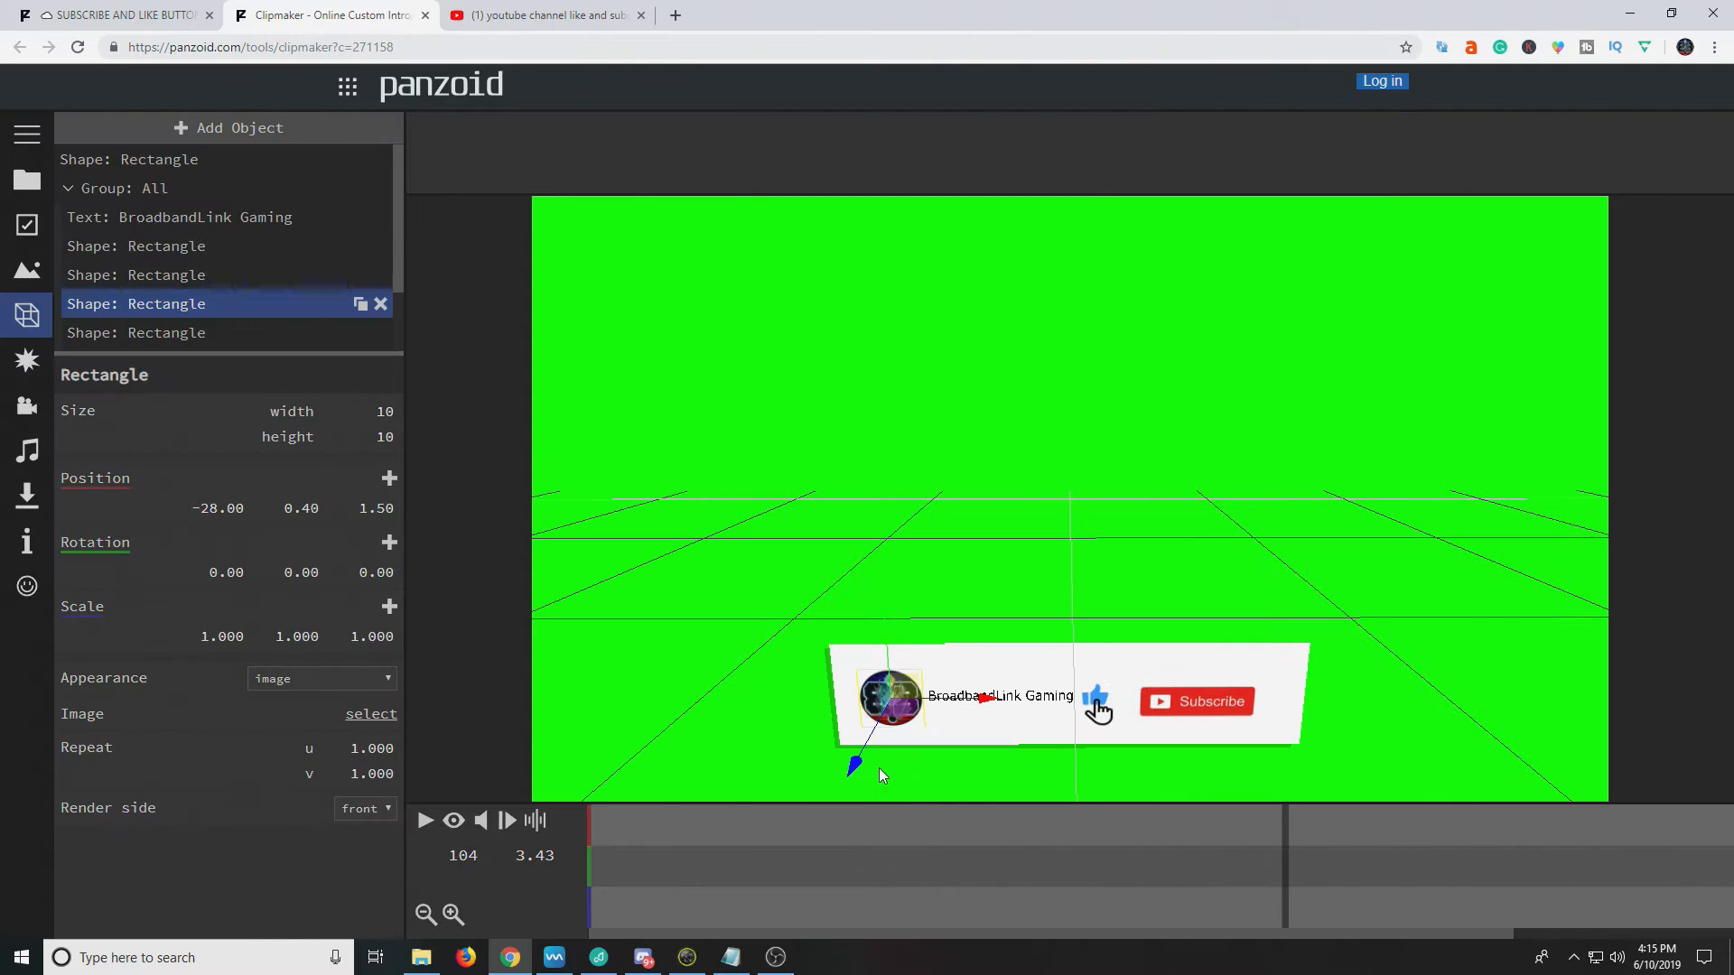
click(426, 822)
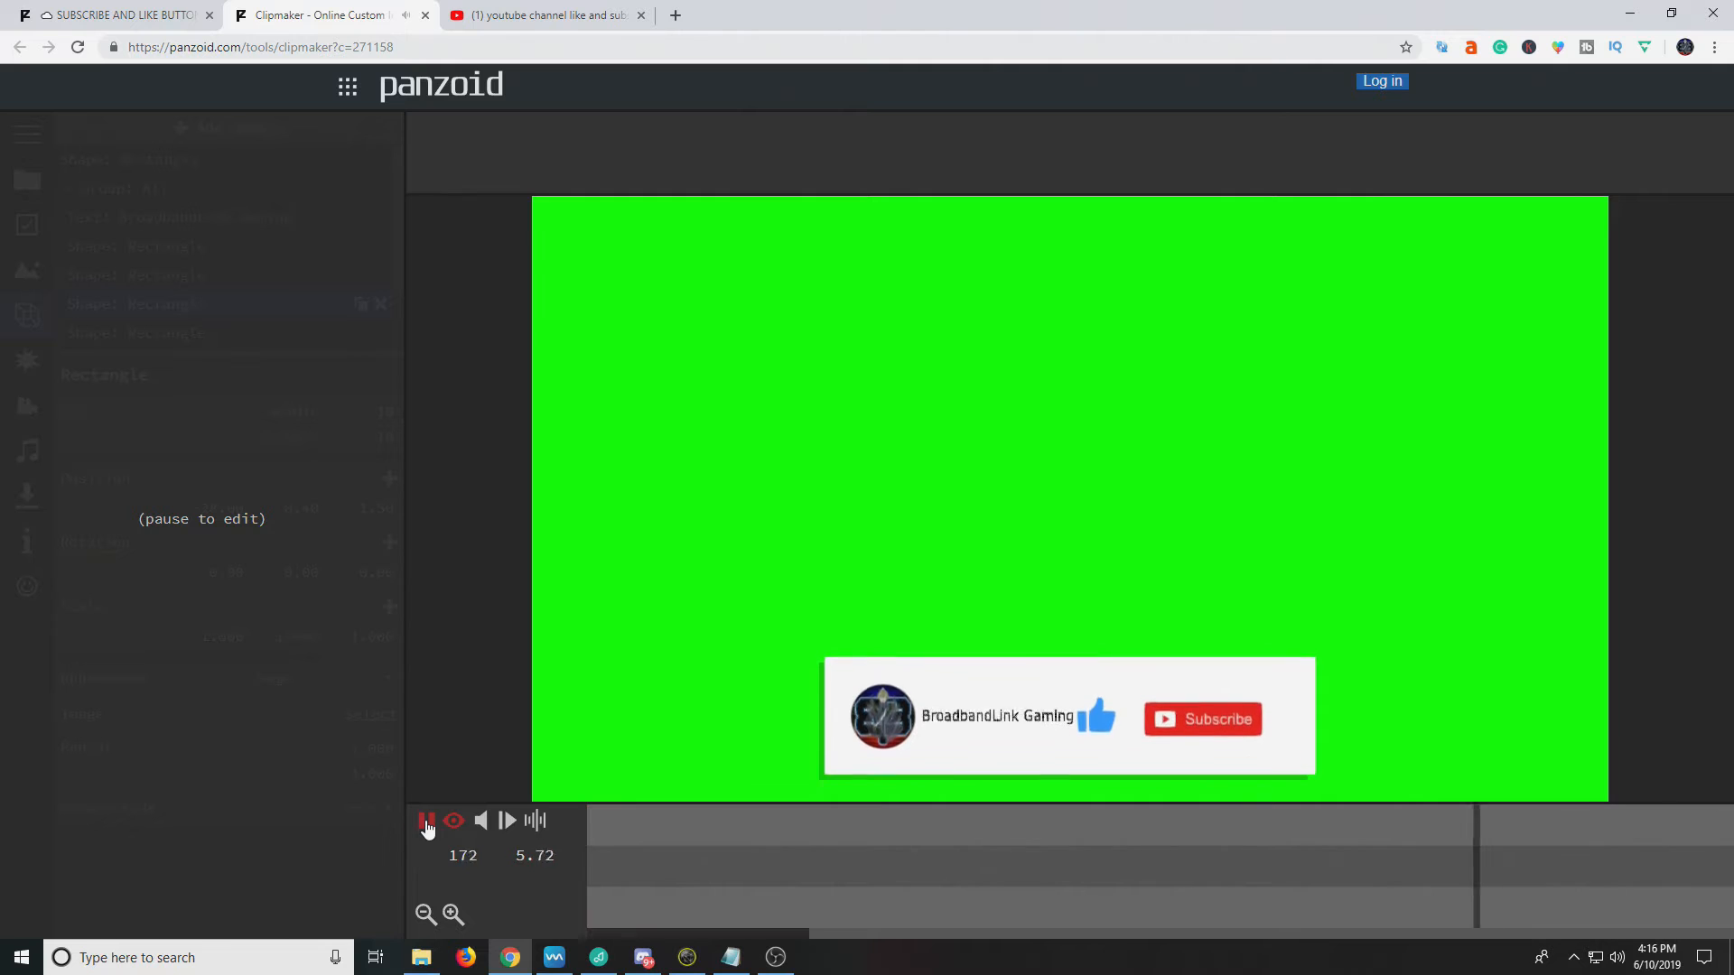
click(426, 822)
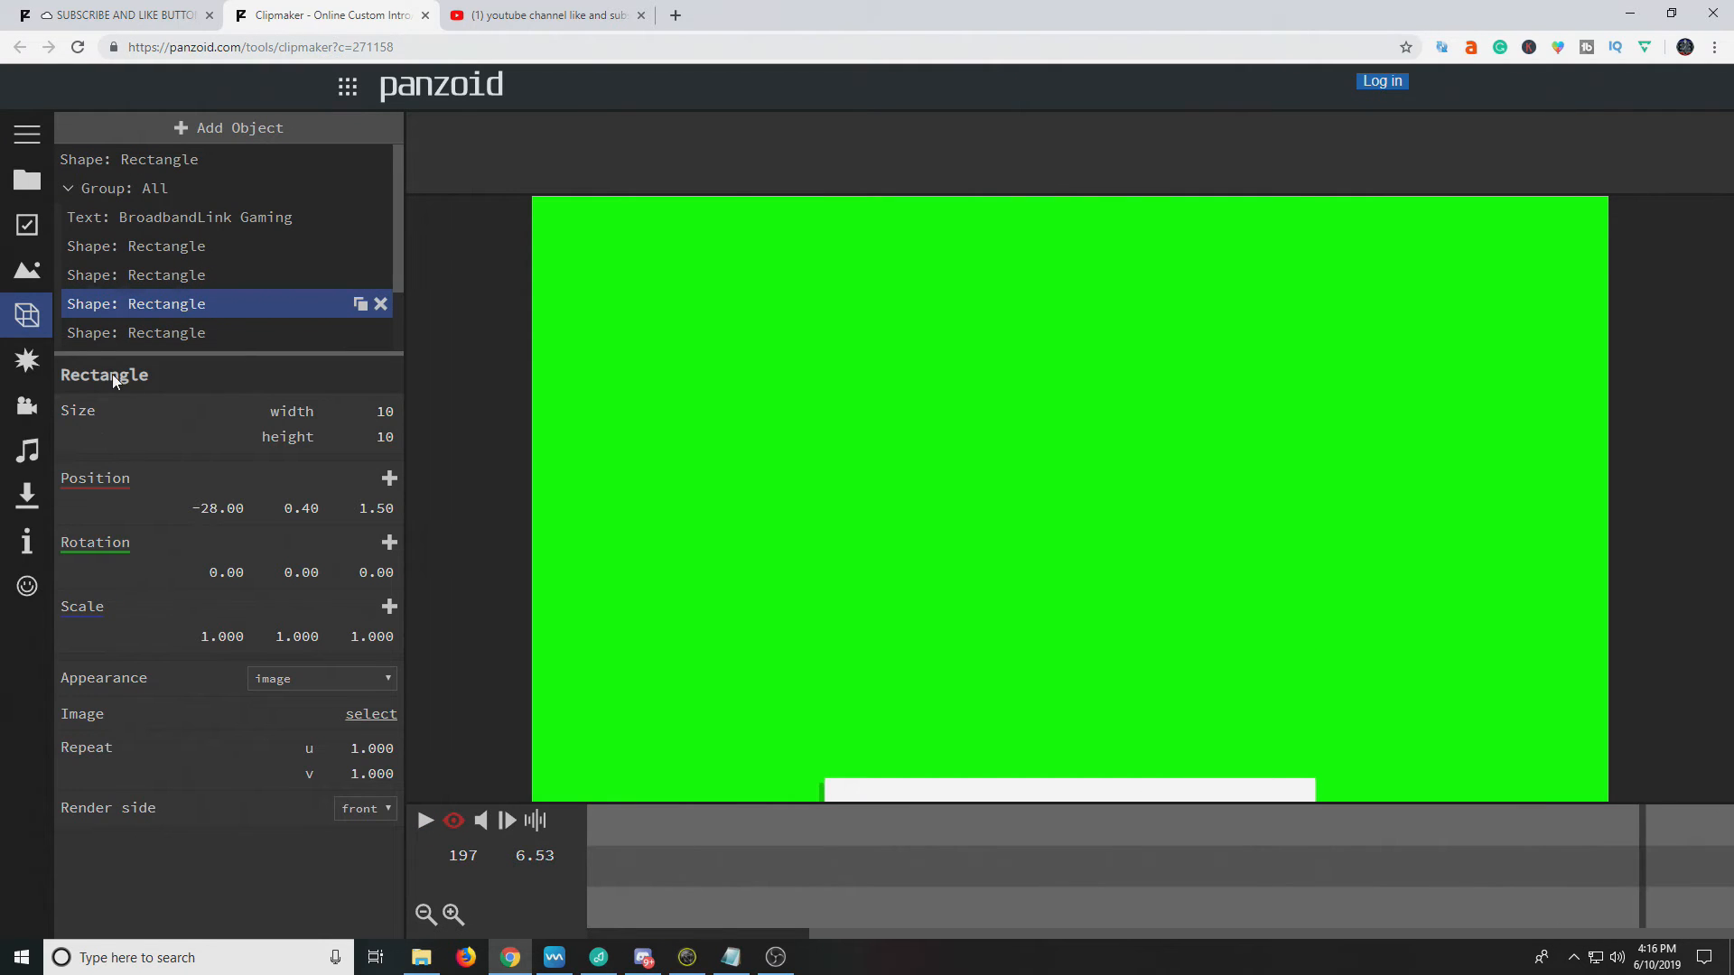
Step: Keep the video resolution at 1920x1080 (1080p) and set the frame rate to 60
click(33, 230)
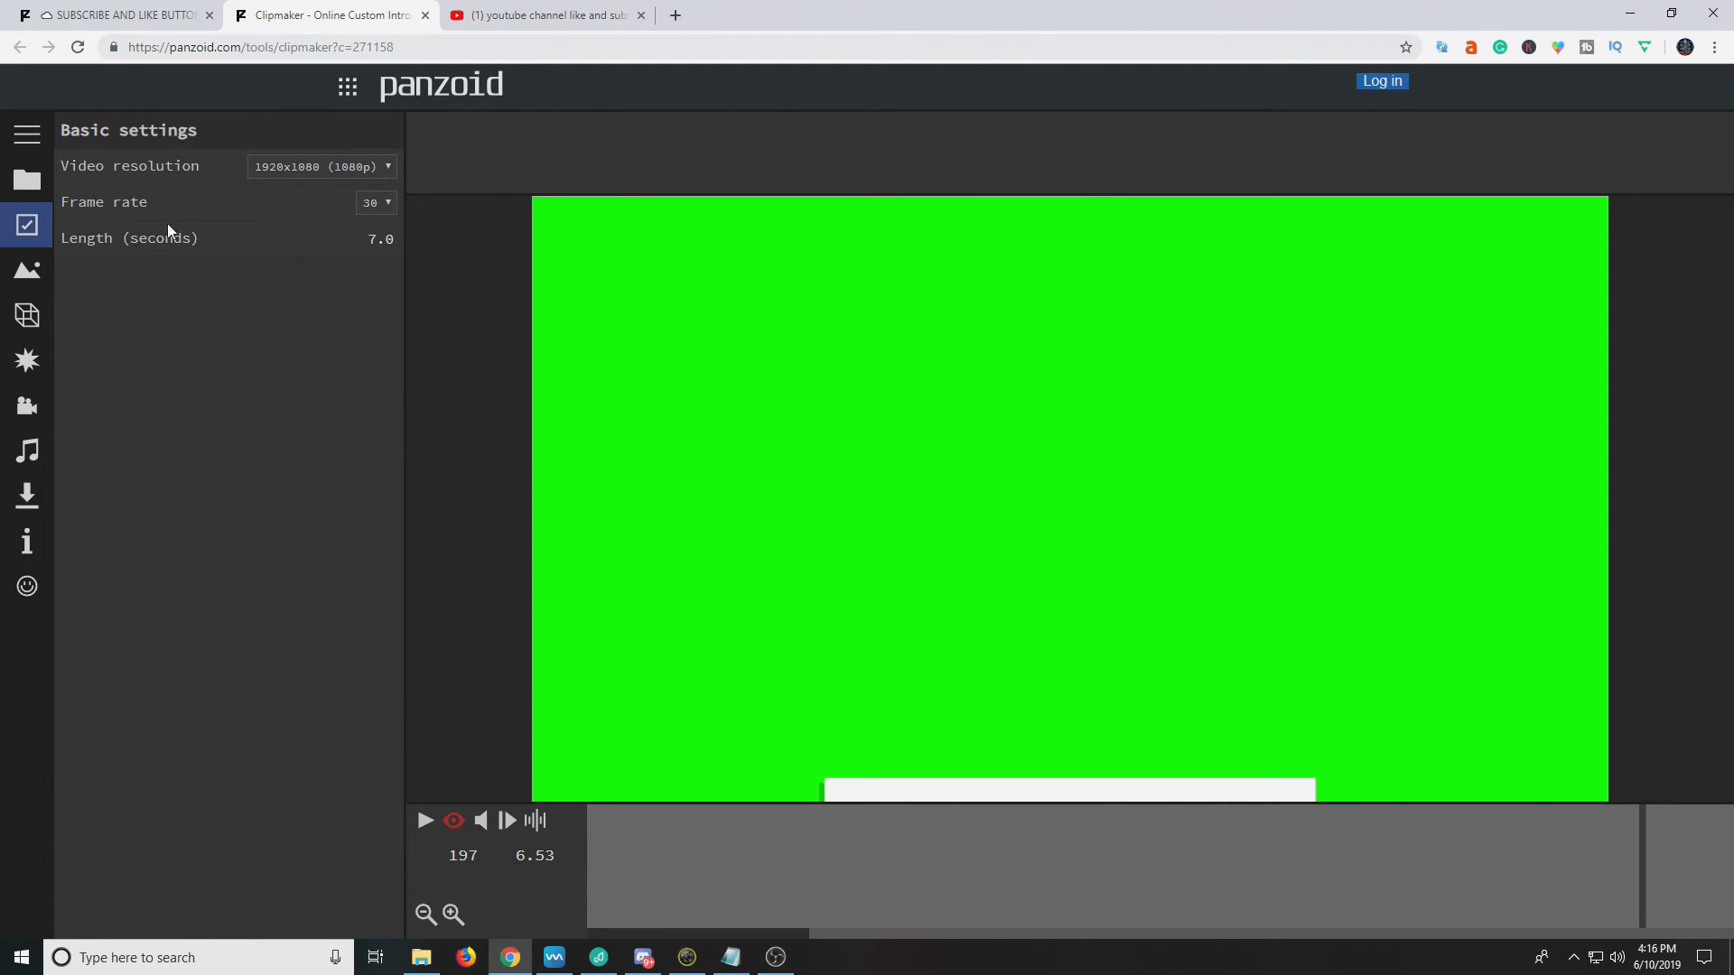
click(365, 170)
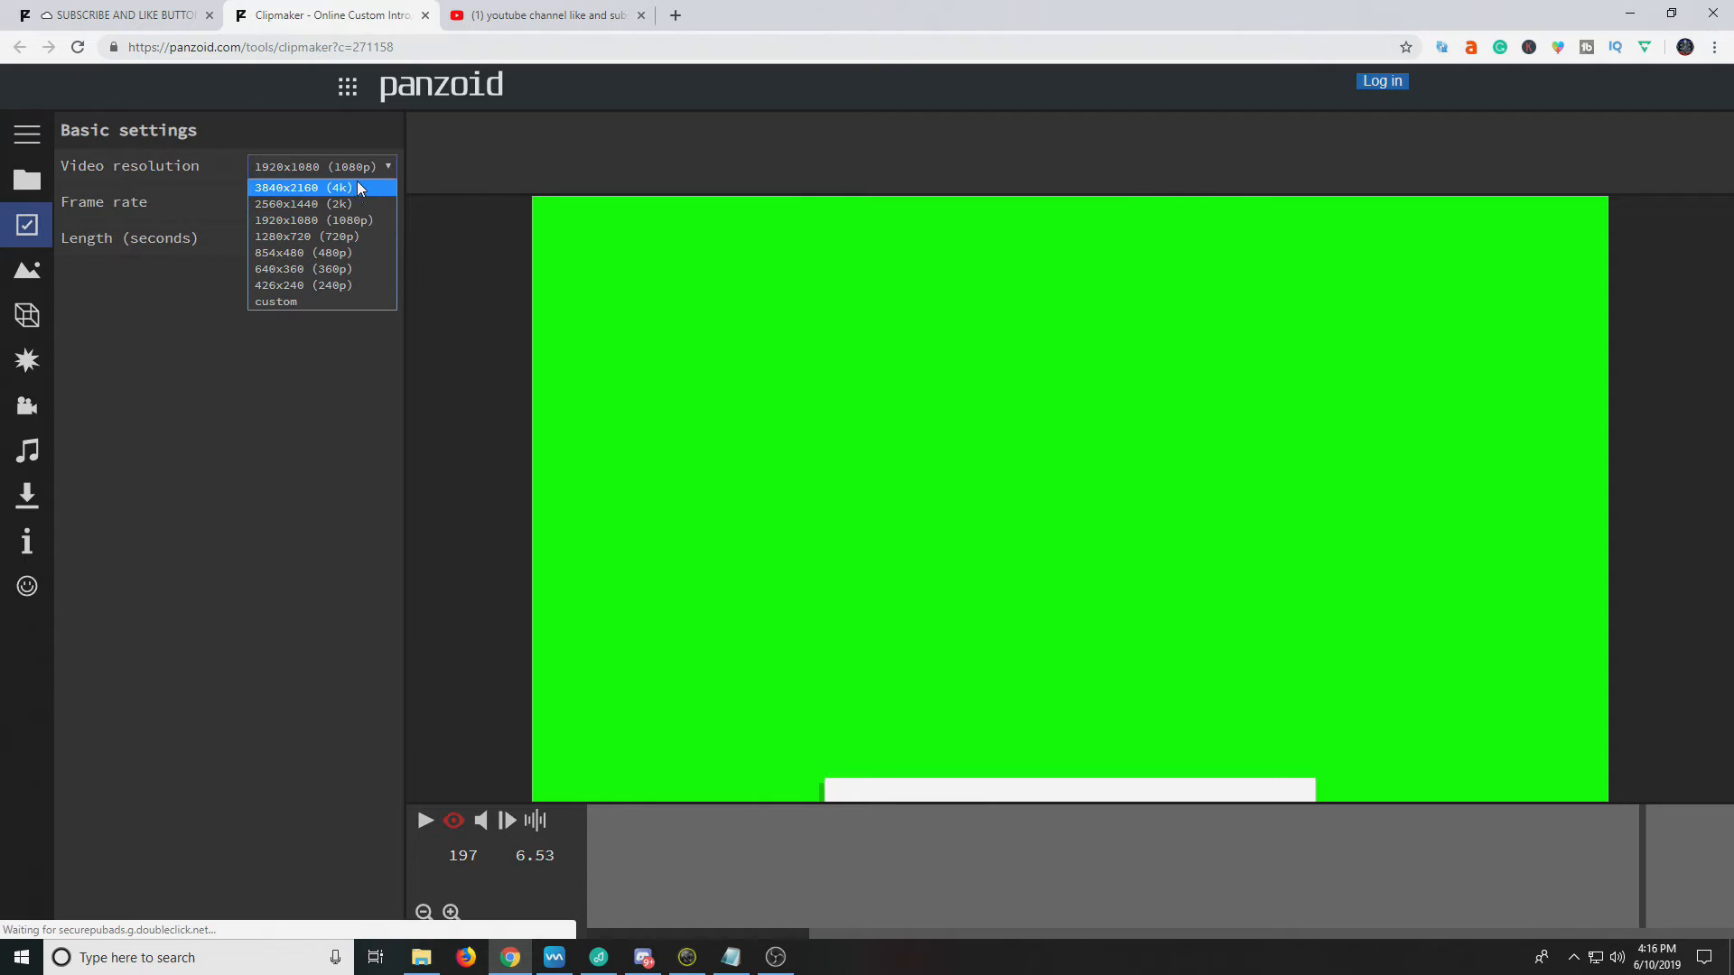
click(361, 220)
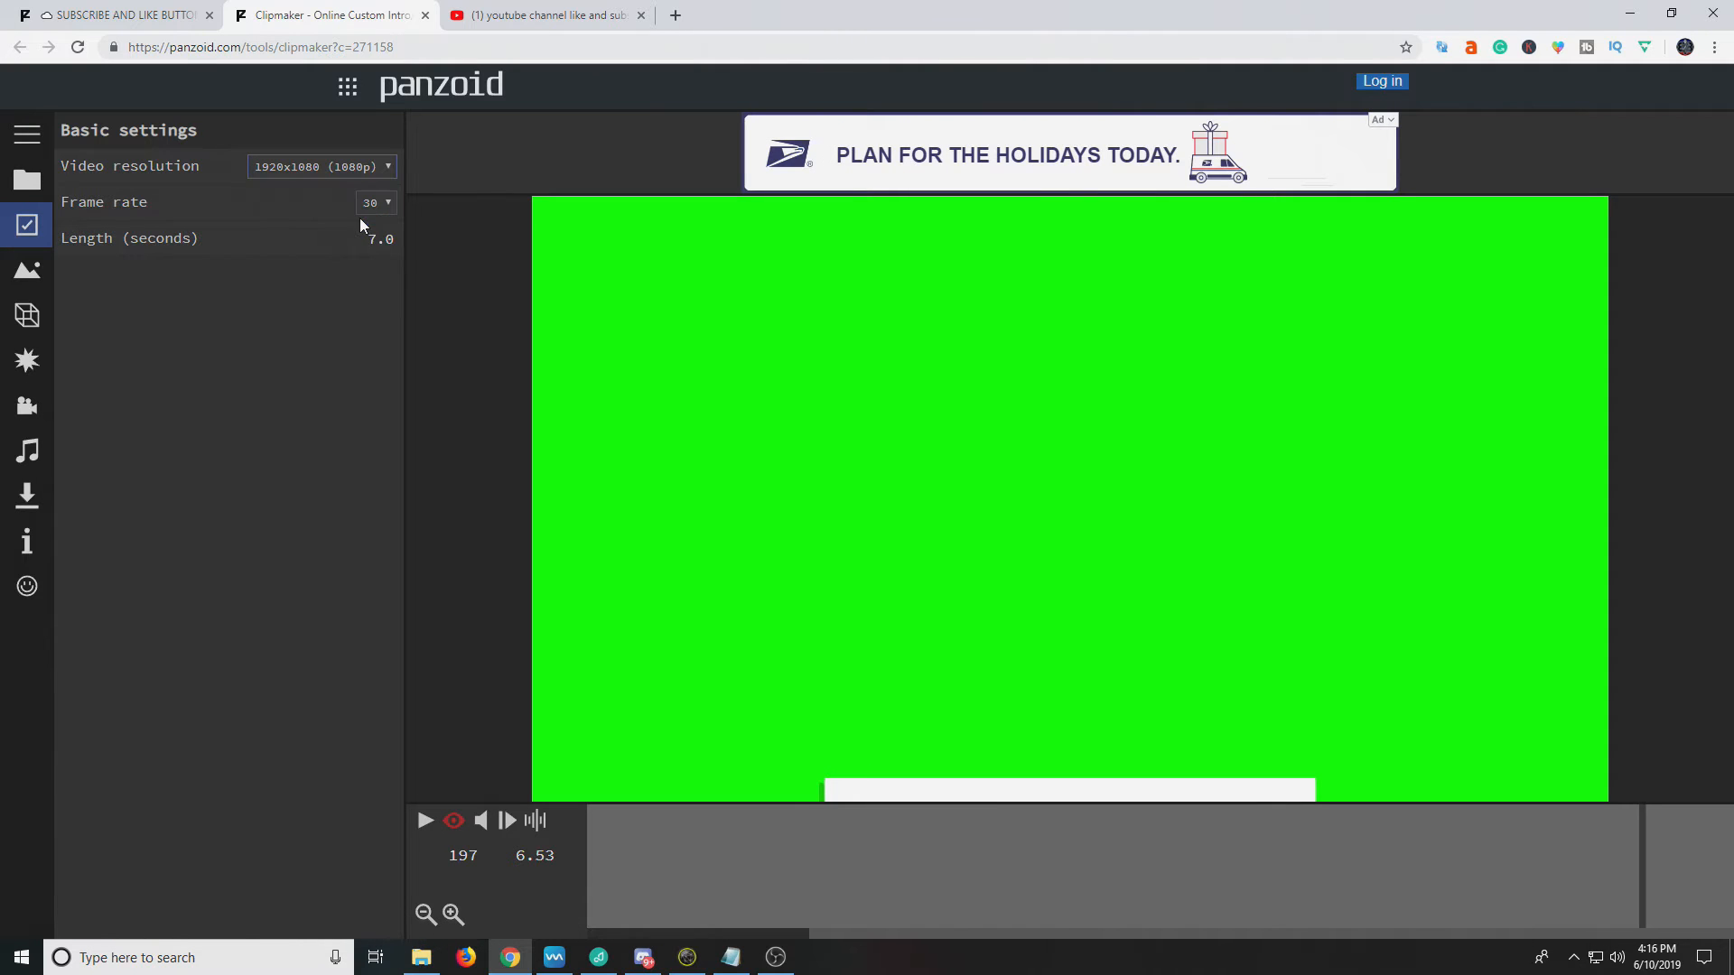
click(392, 206)
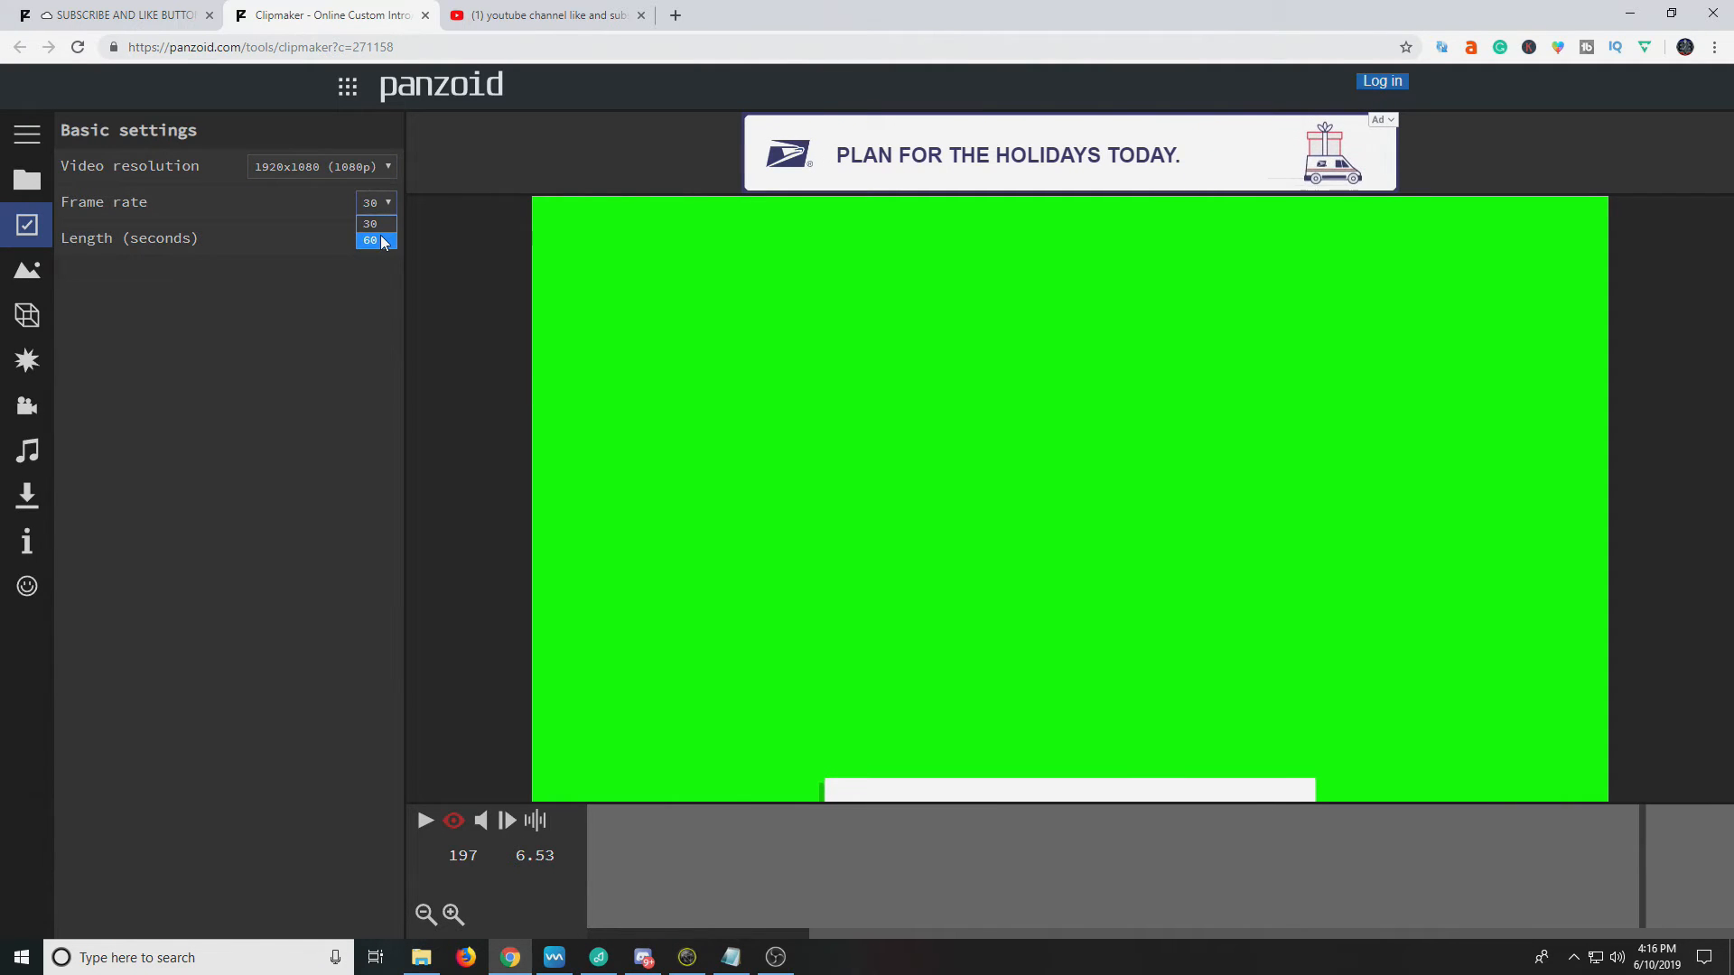
click(375, 239)
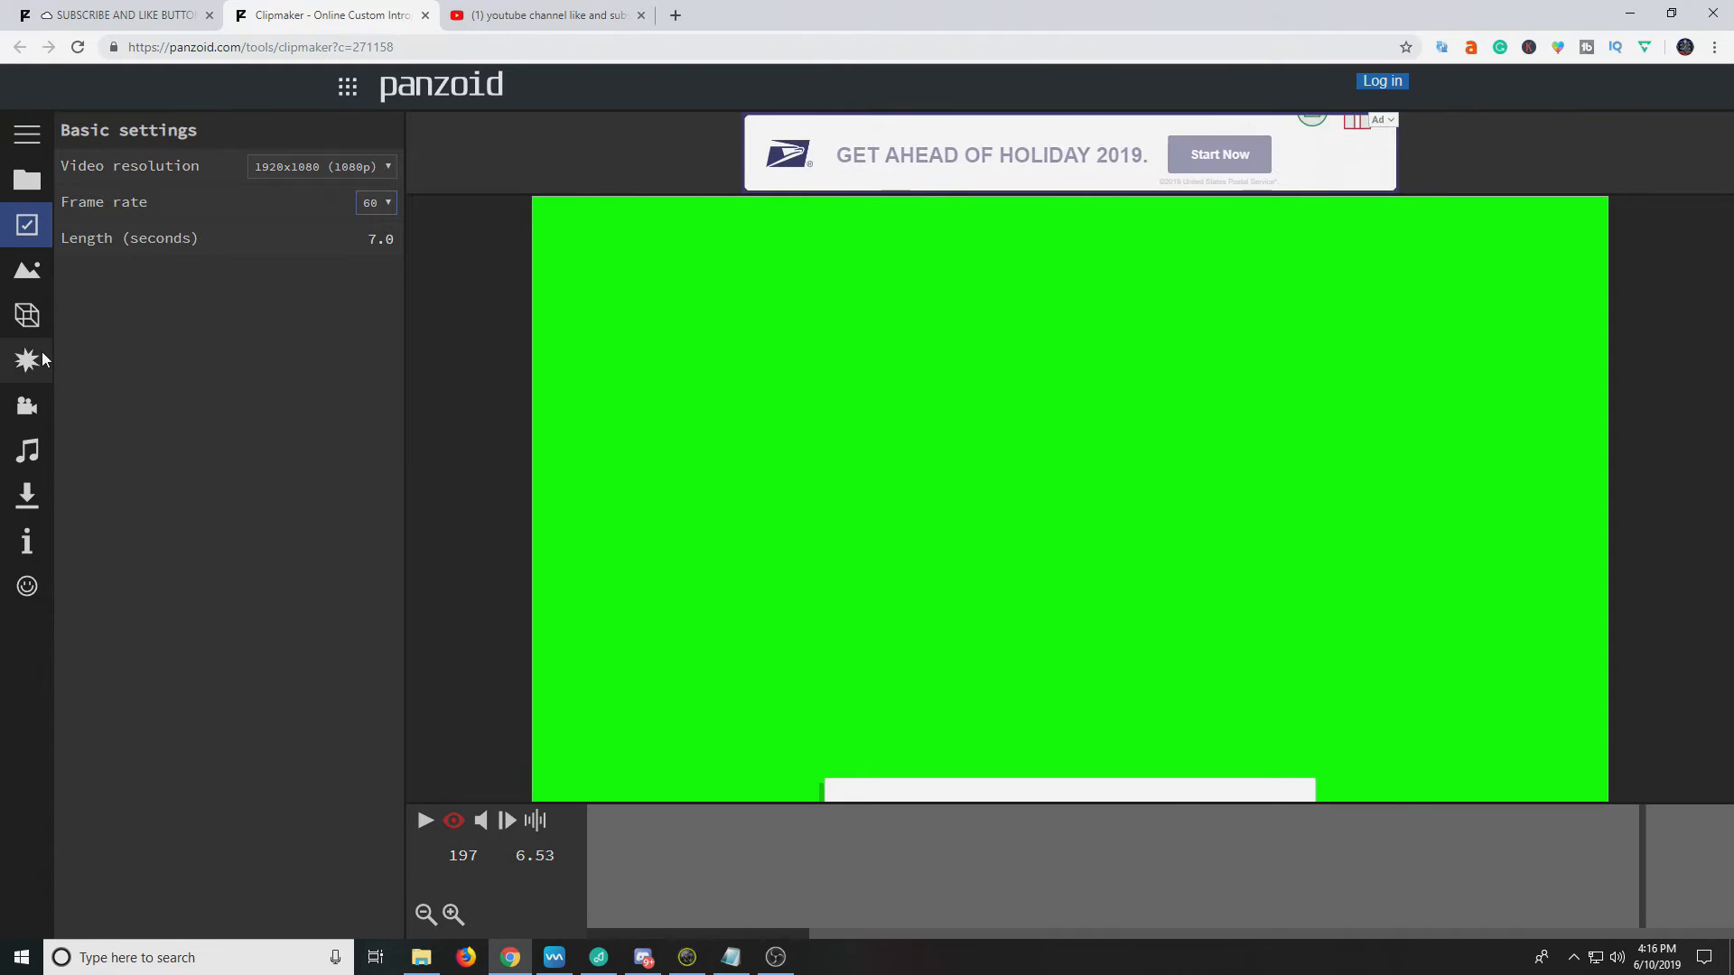
Step: Render the video in extreme quality (slow) mode
click(28, 451)
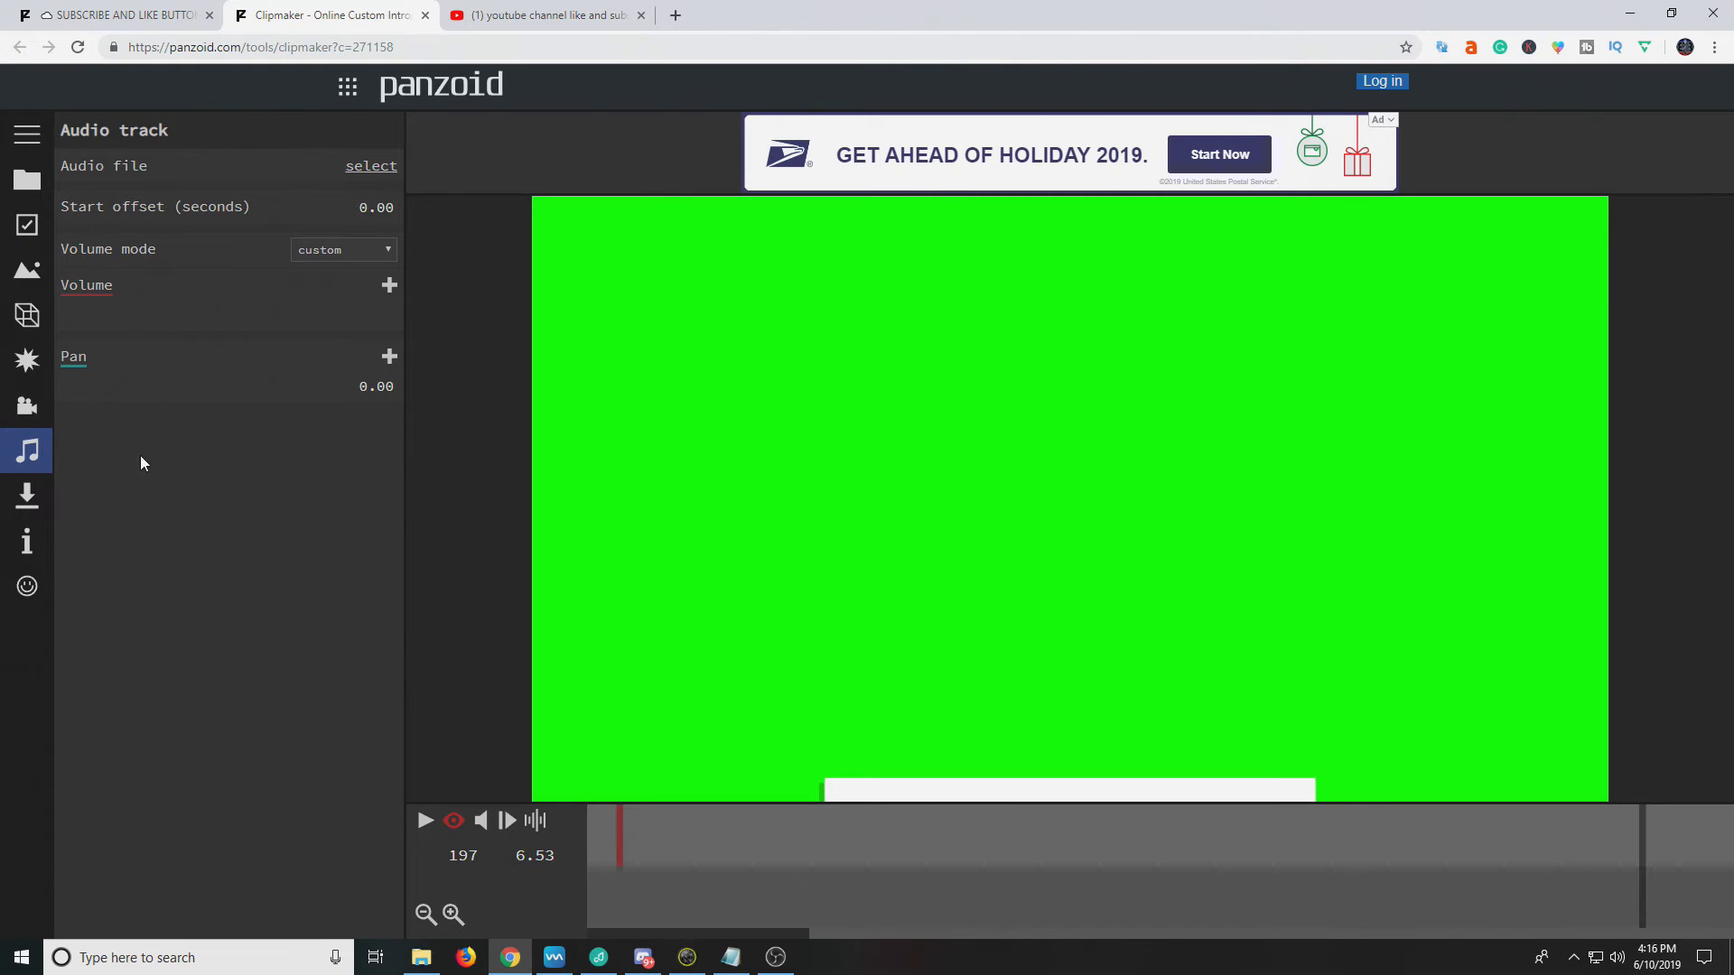
click(29, 500)
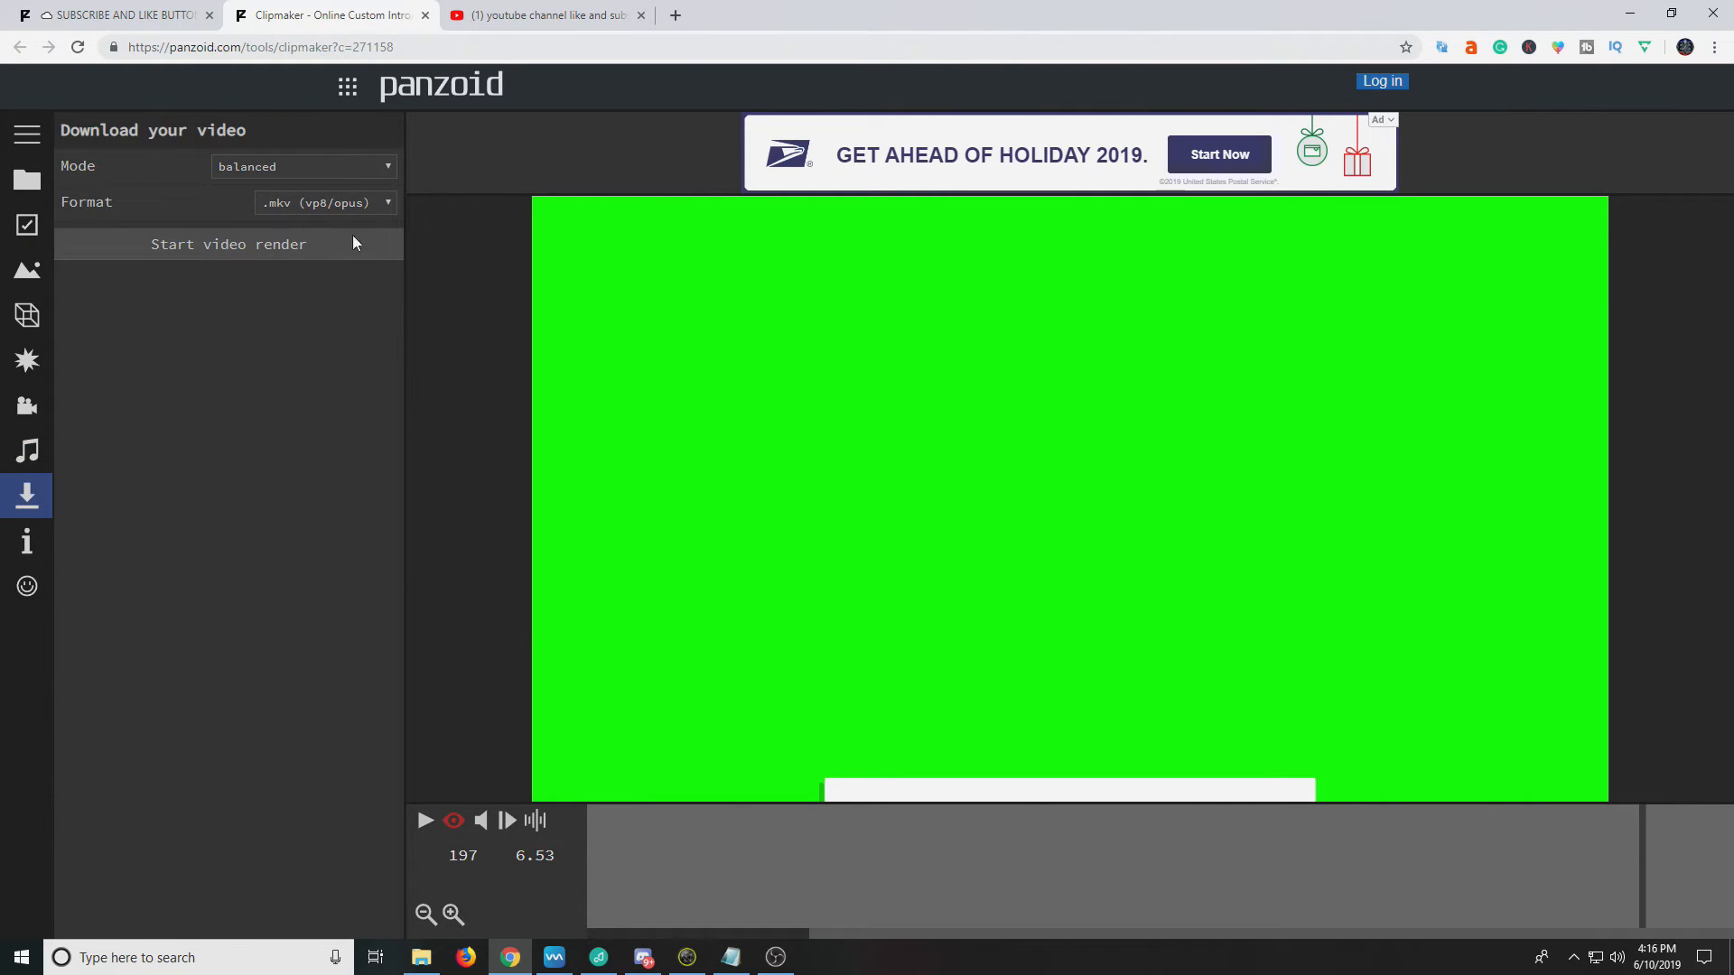
click(386, 167)
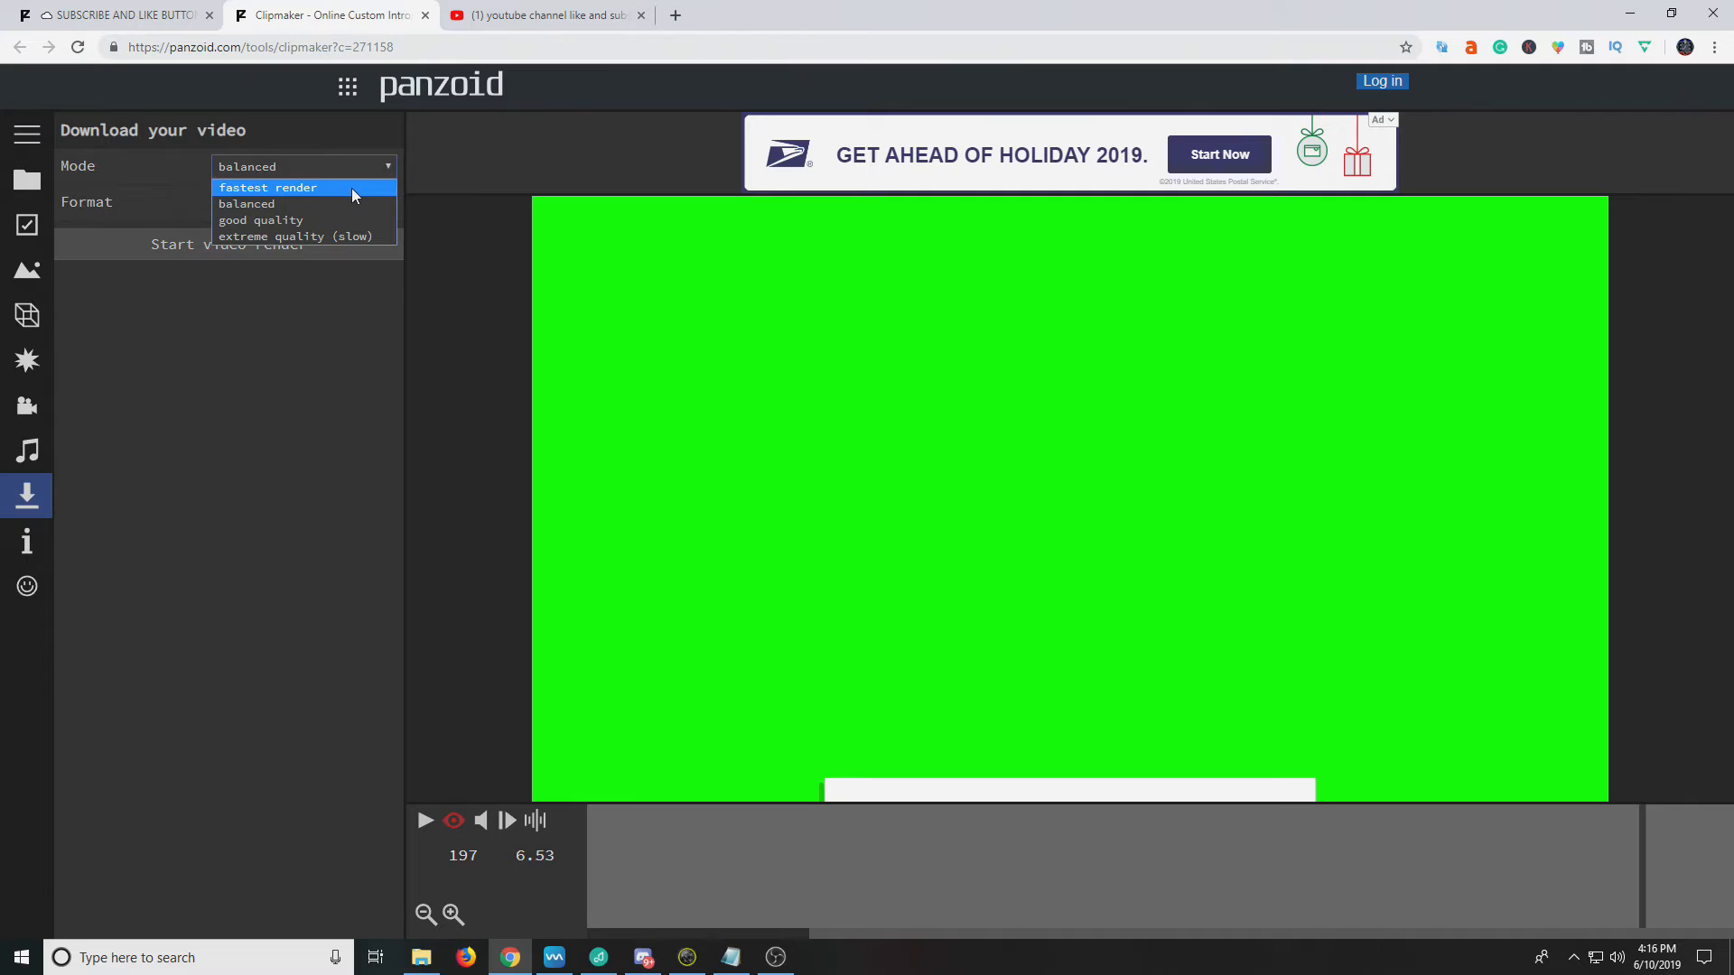
click(340, 237)
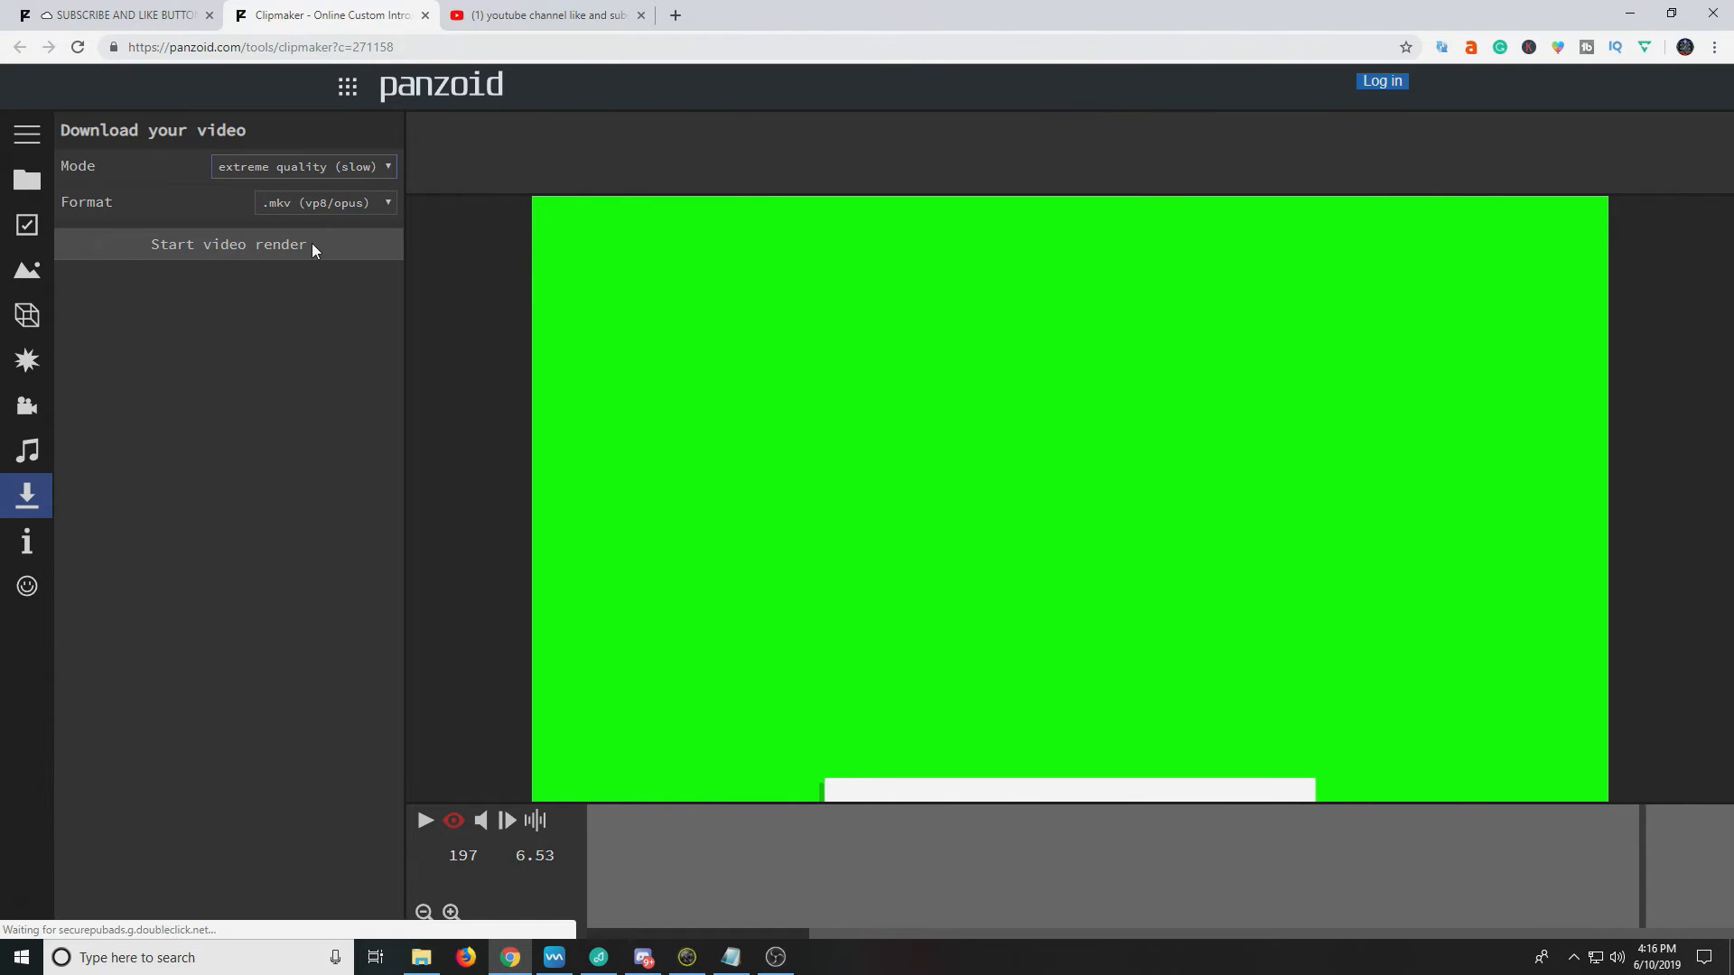
click(311, 244)
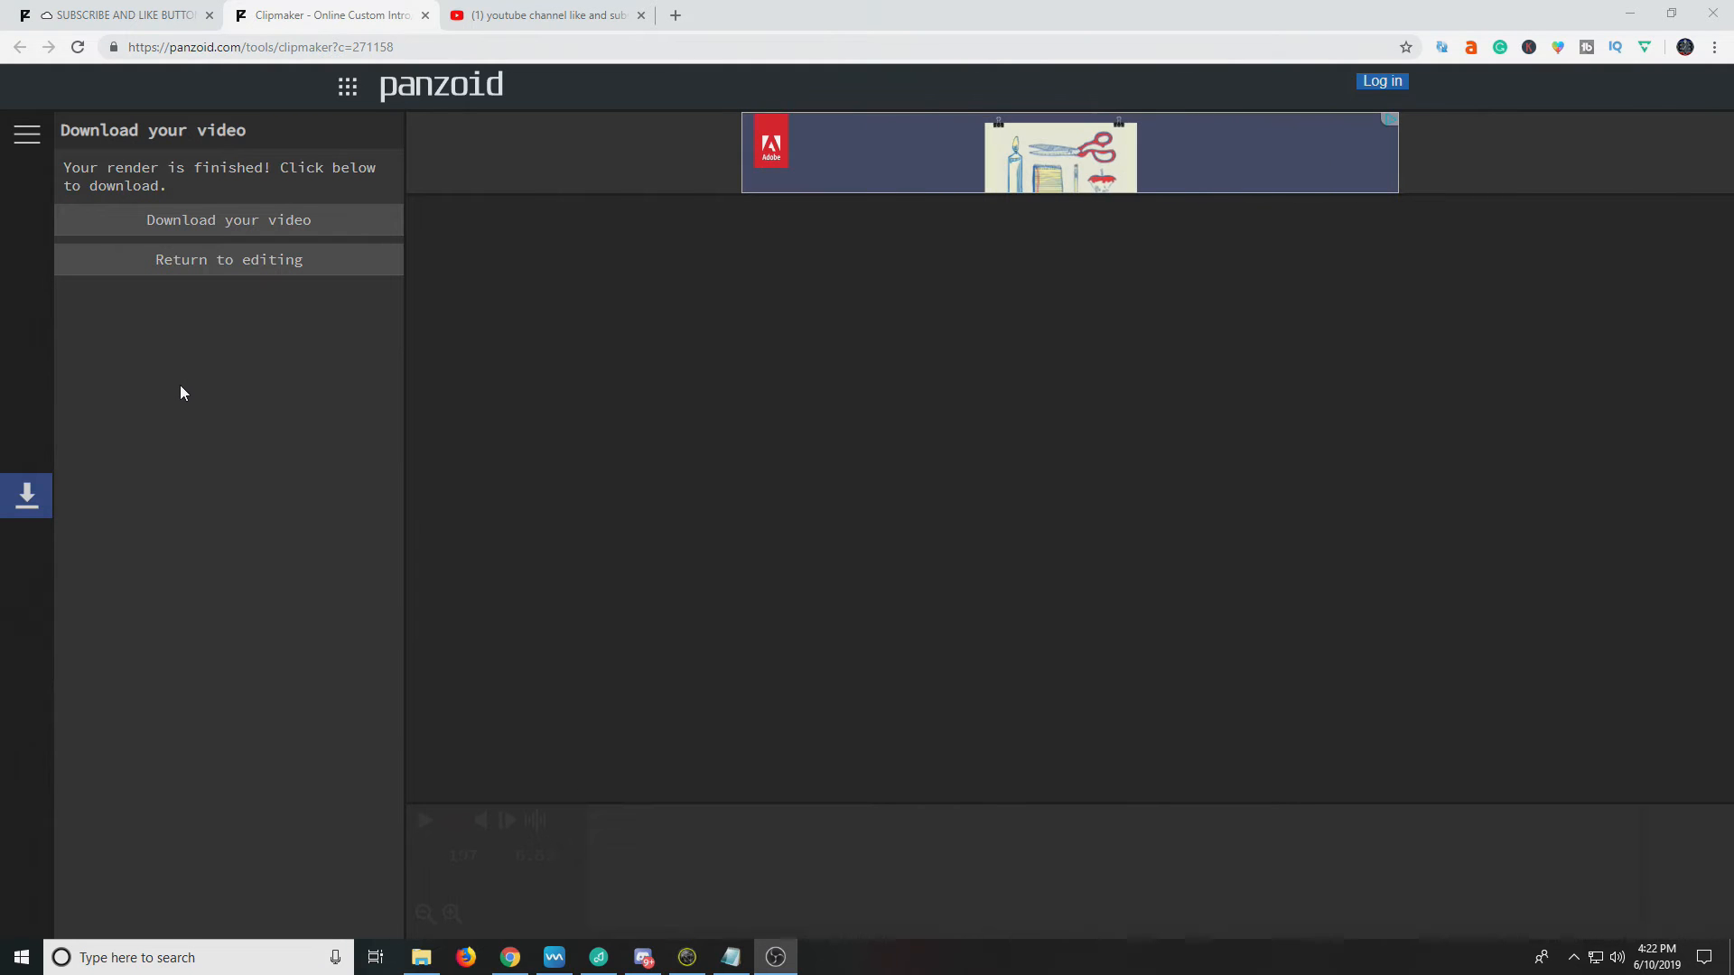
Step: Download the finished render and open the downloaded video file
click(271, 223)
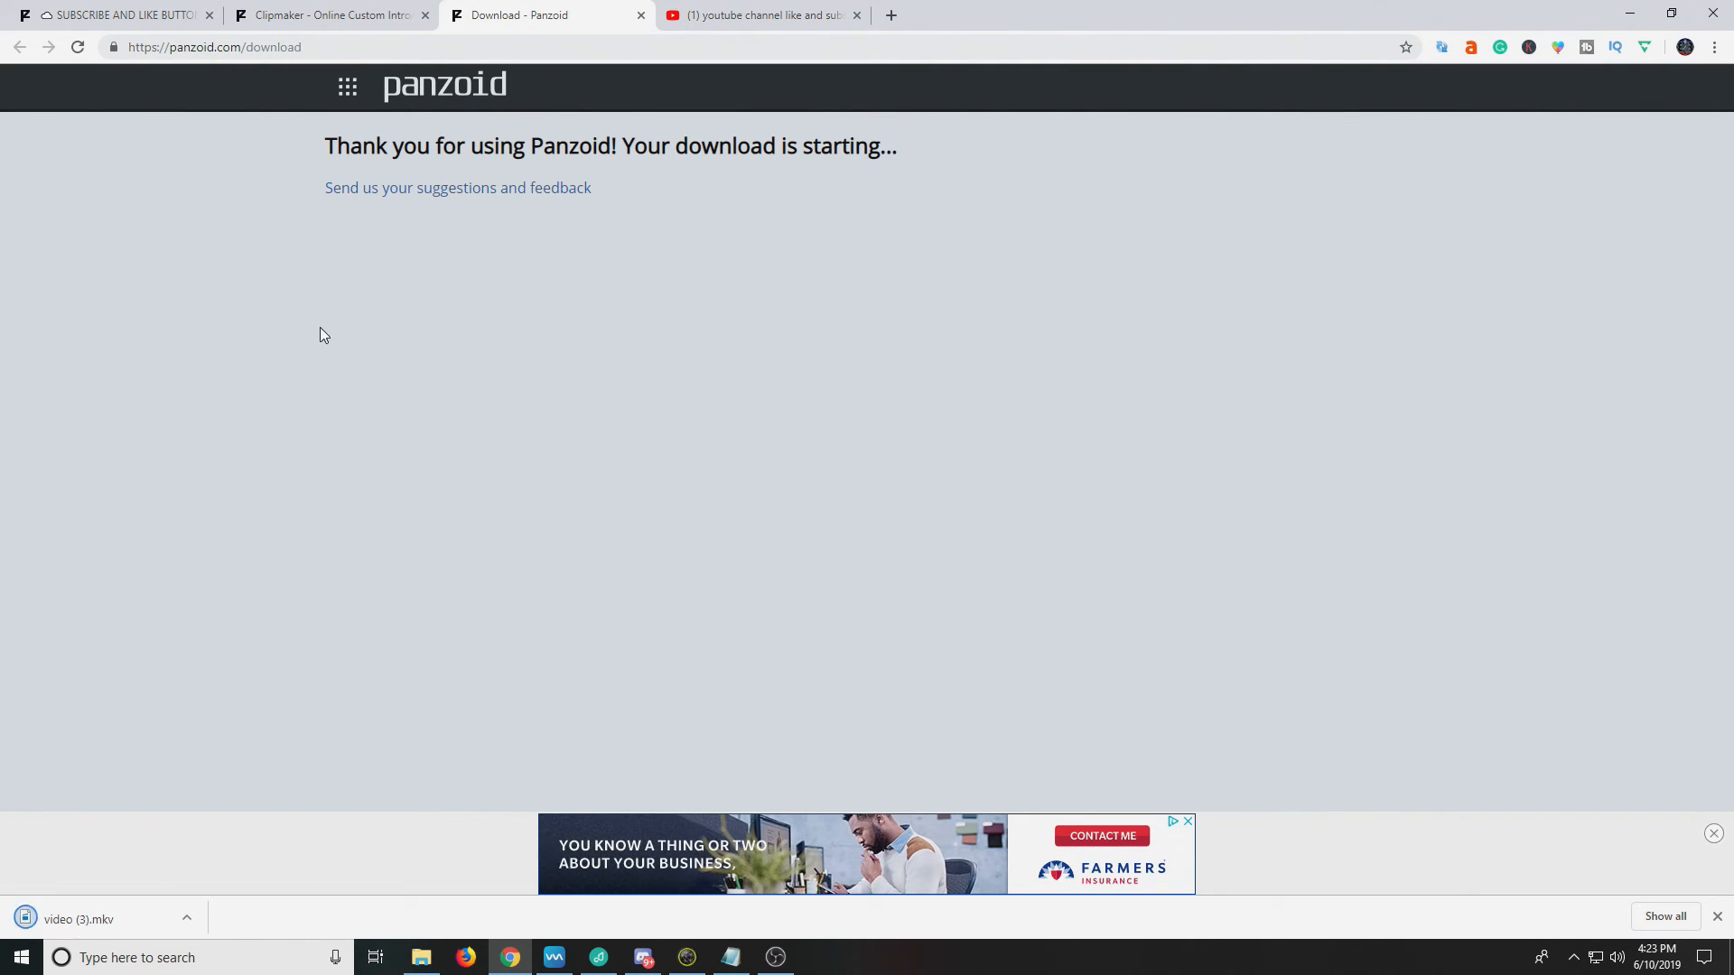
click(67, 919)
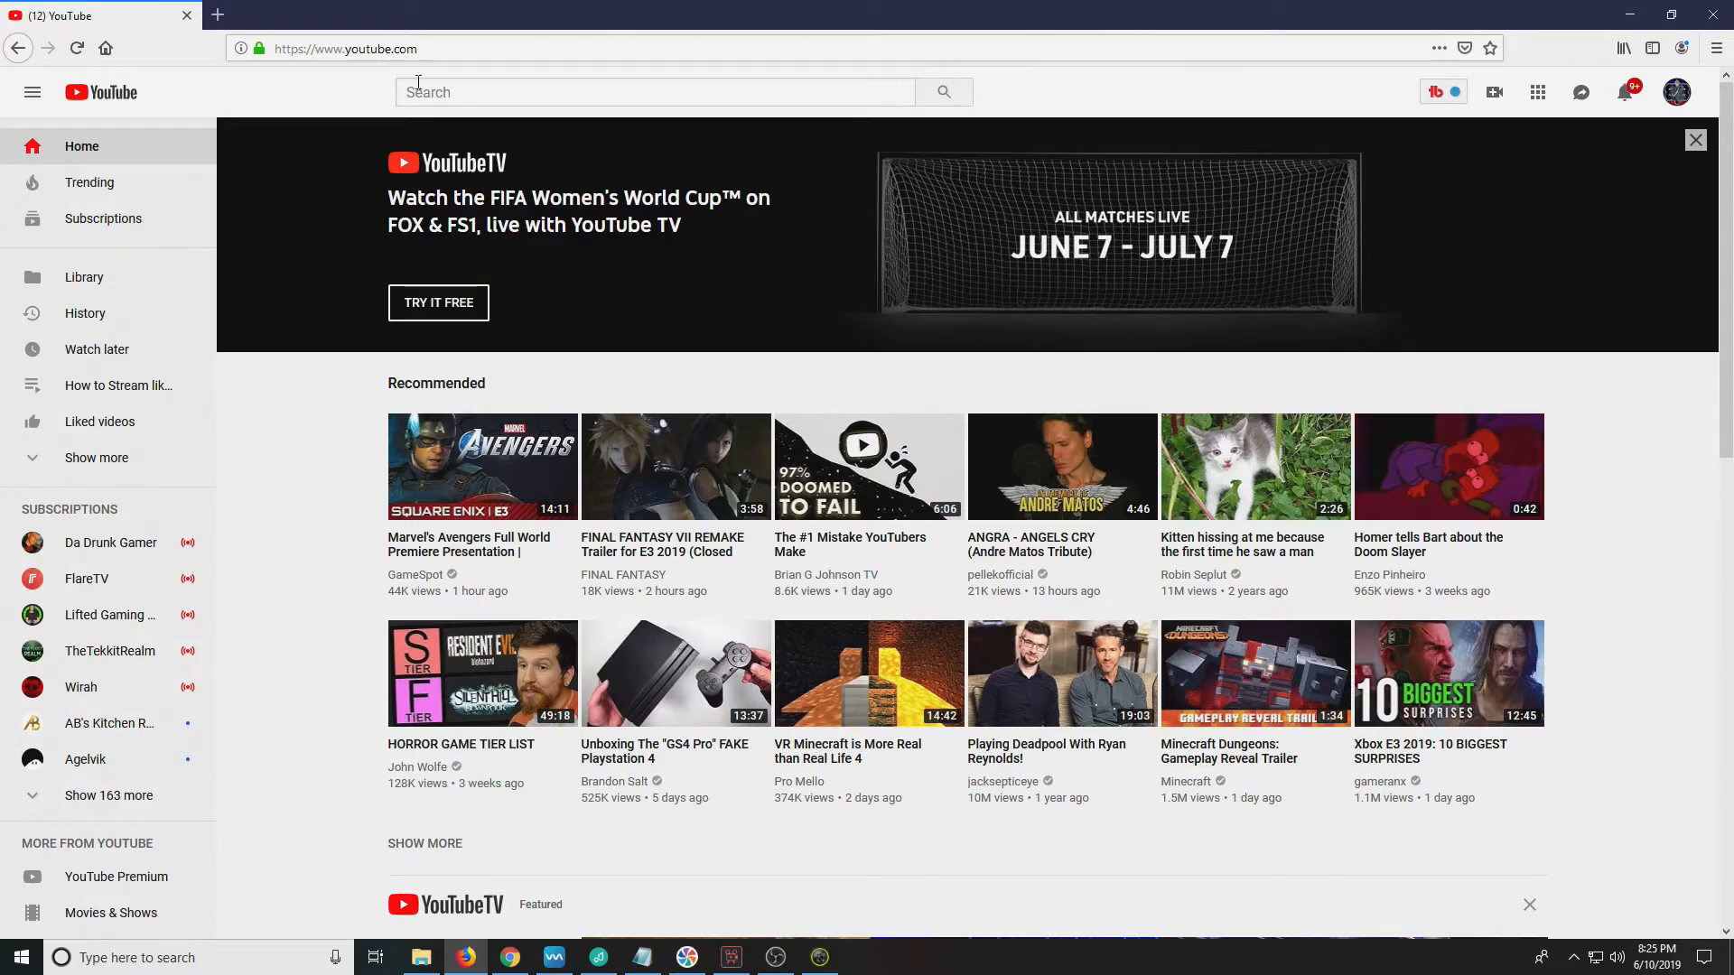
Step: On YouTube, switch from Studio beta to Creator Studio Classic, skipping the feedback survey, and open the channel's Branding settings
click(1677, 93)
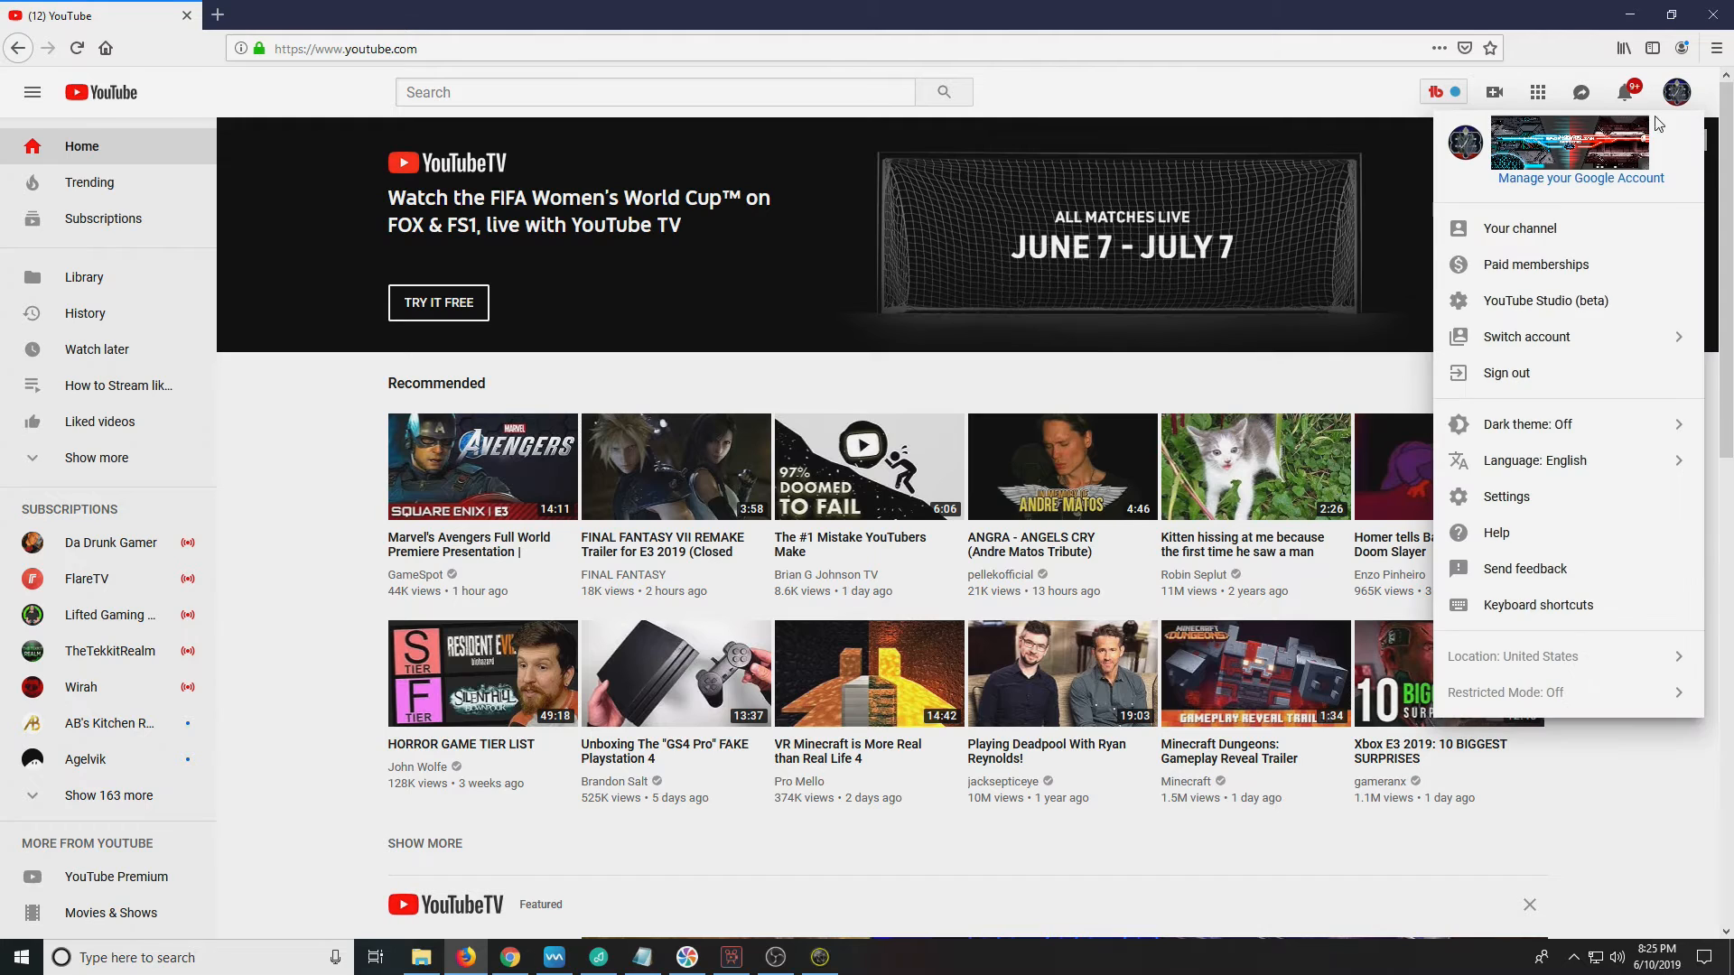
click(1539, 304)
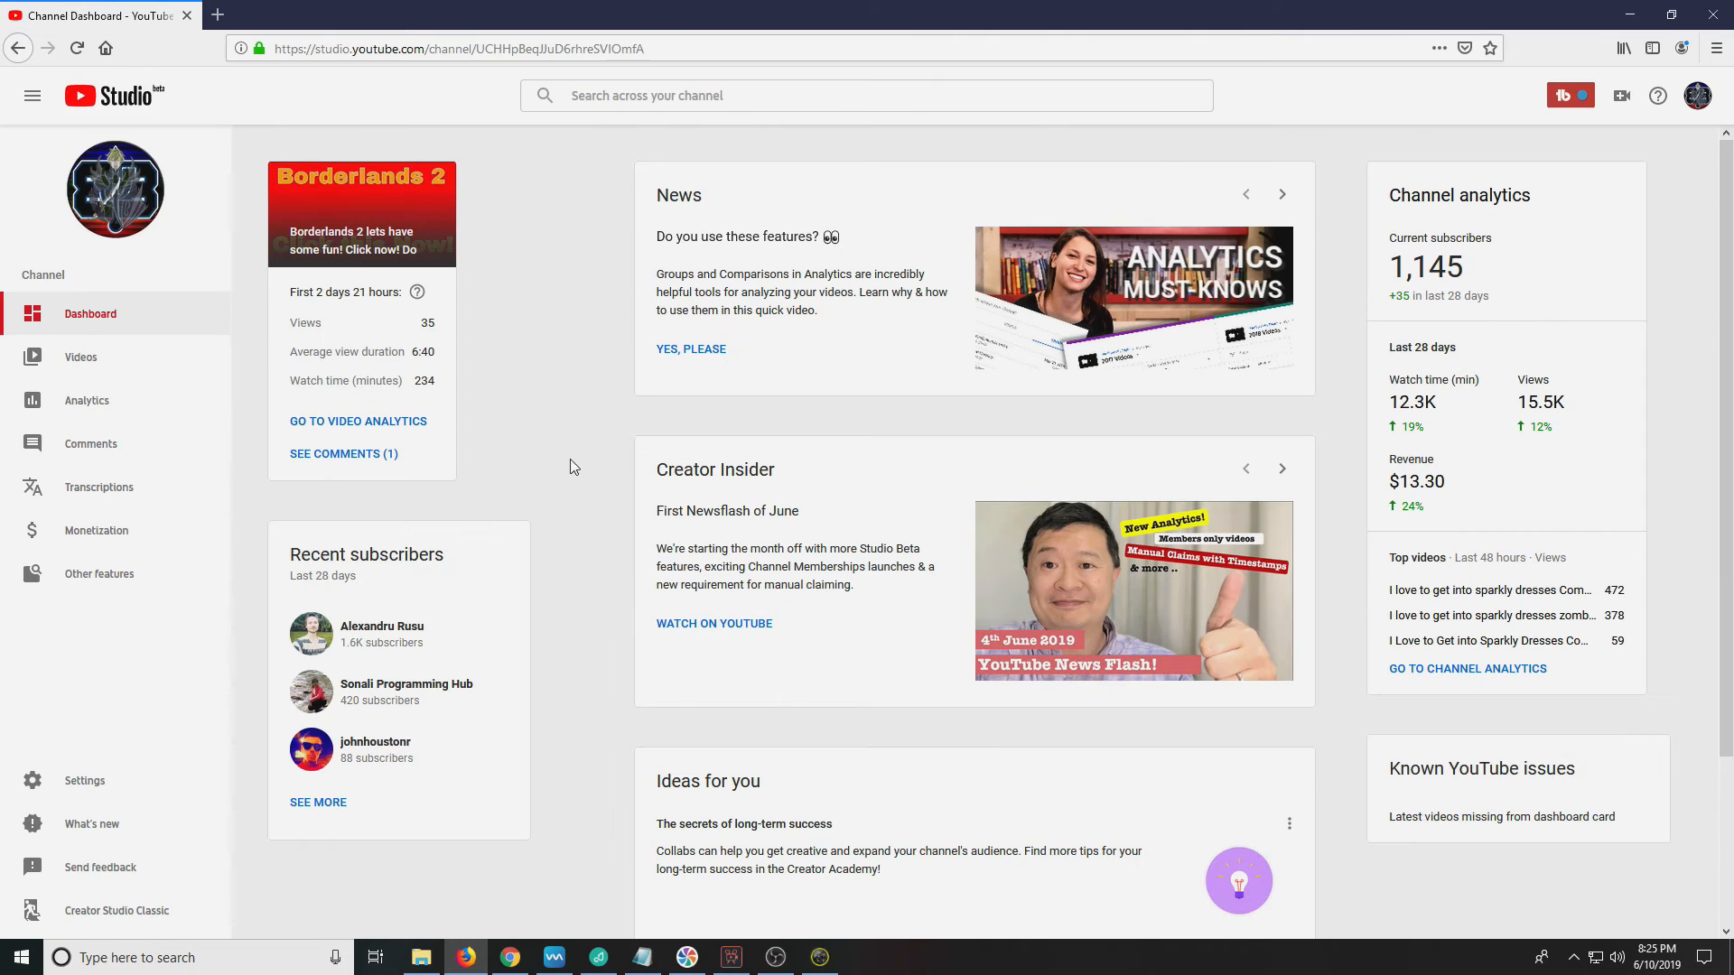
click(112, 912)
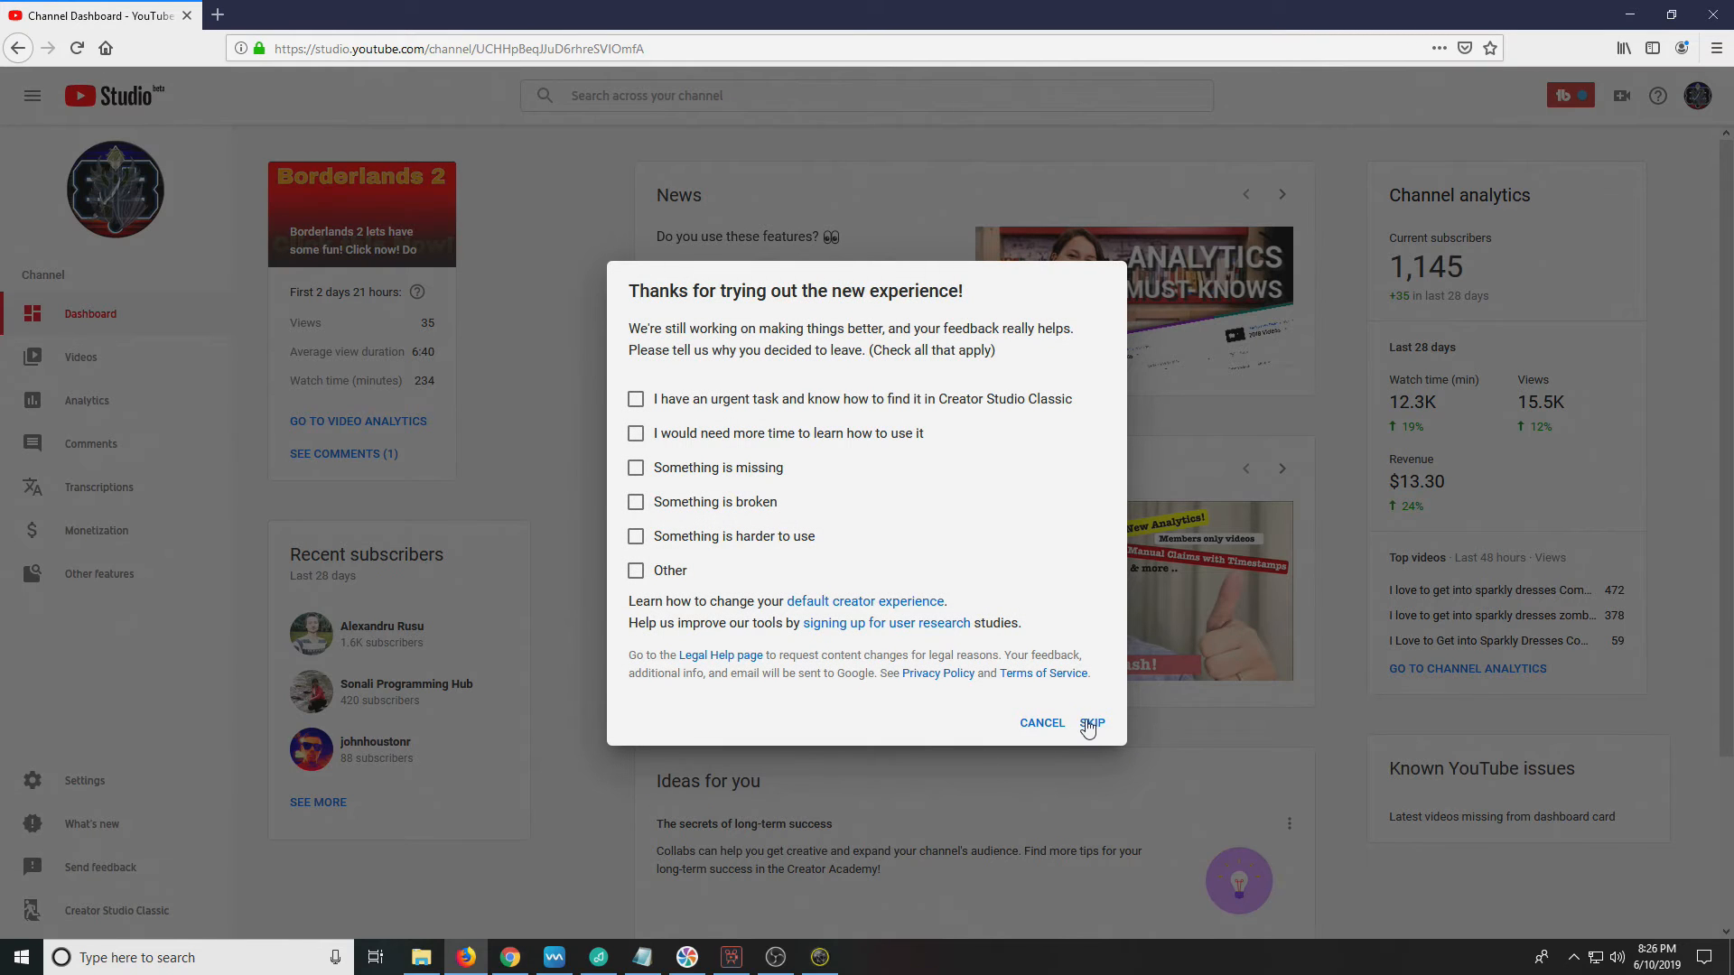
click(1091, 723)
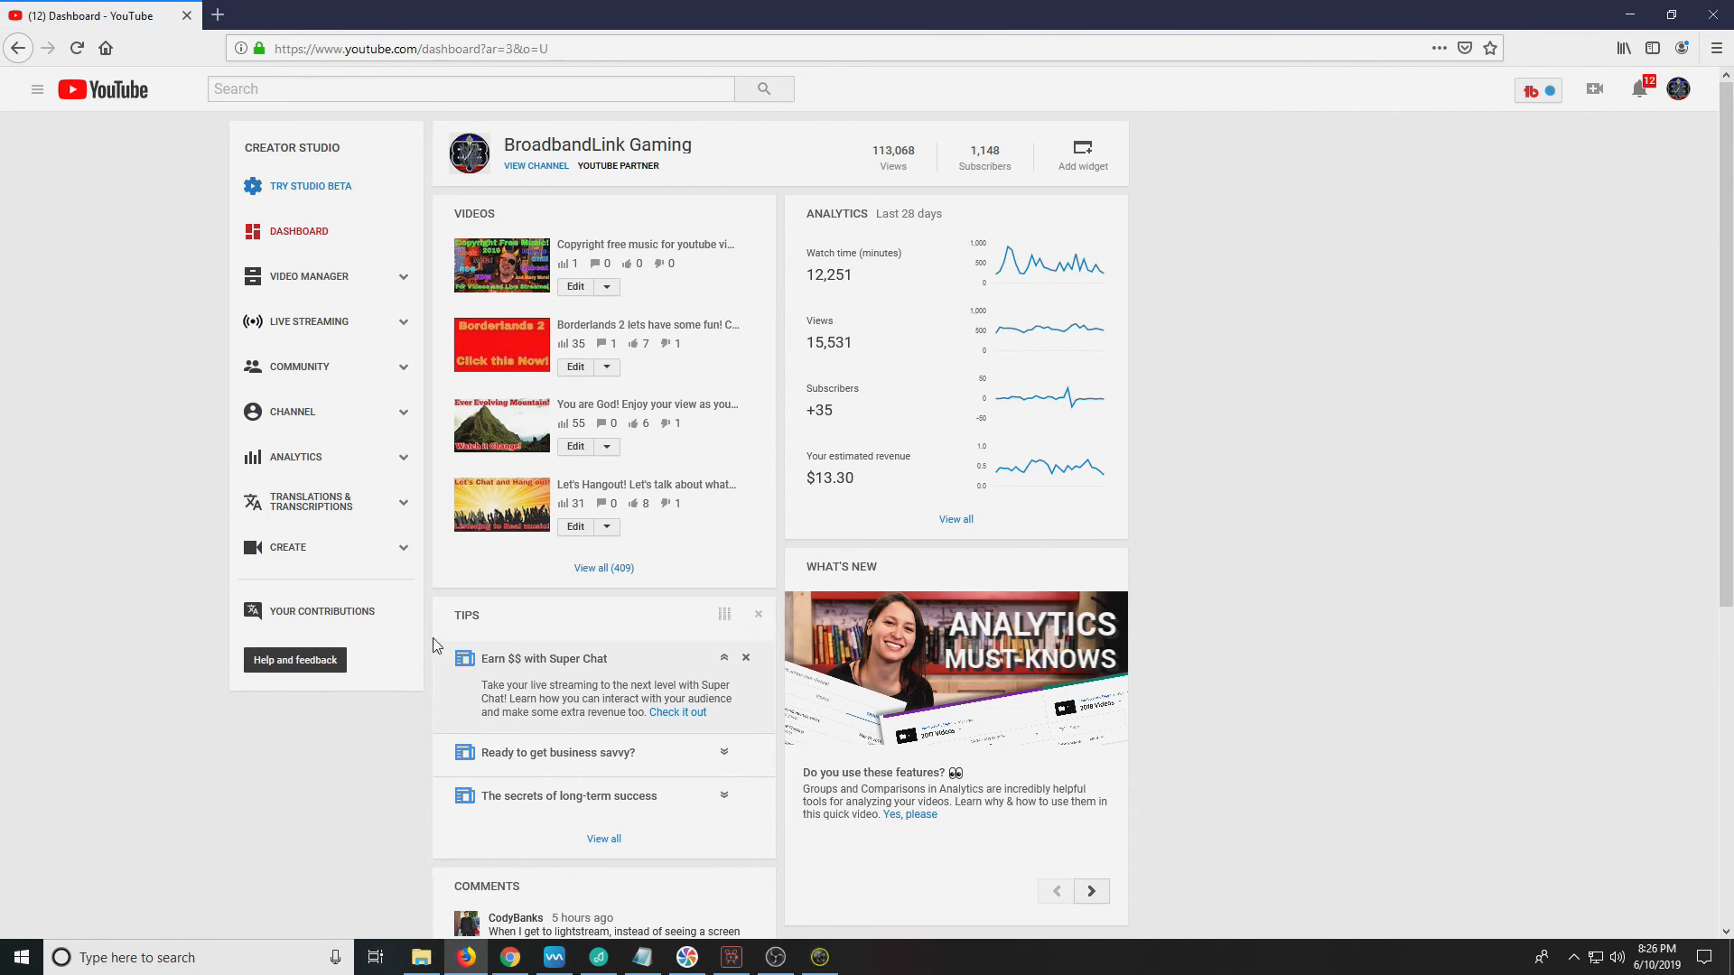
click(405, 414)
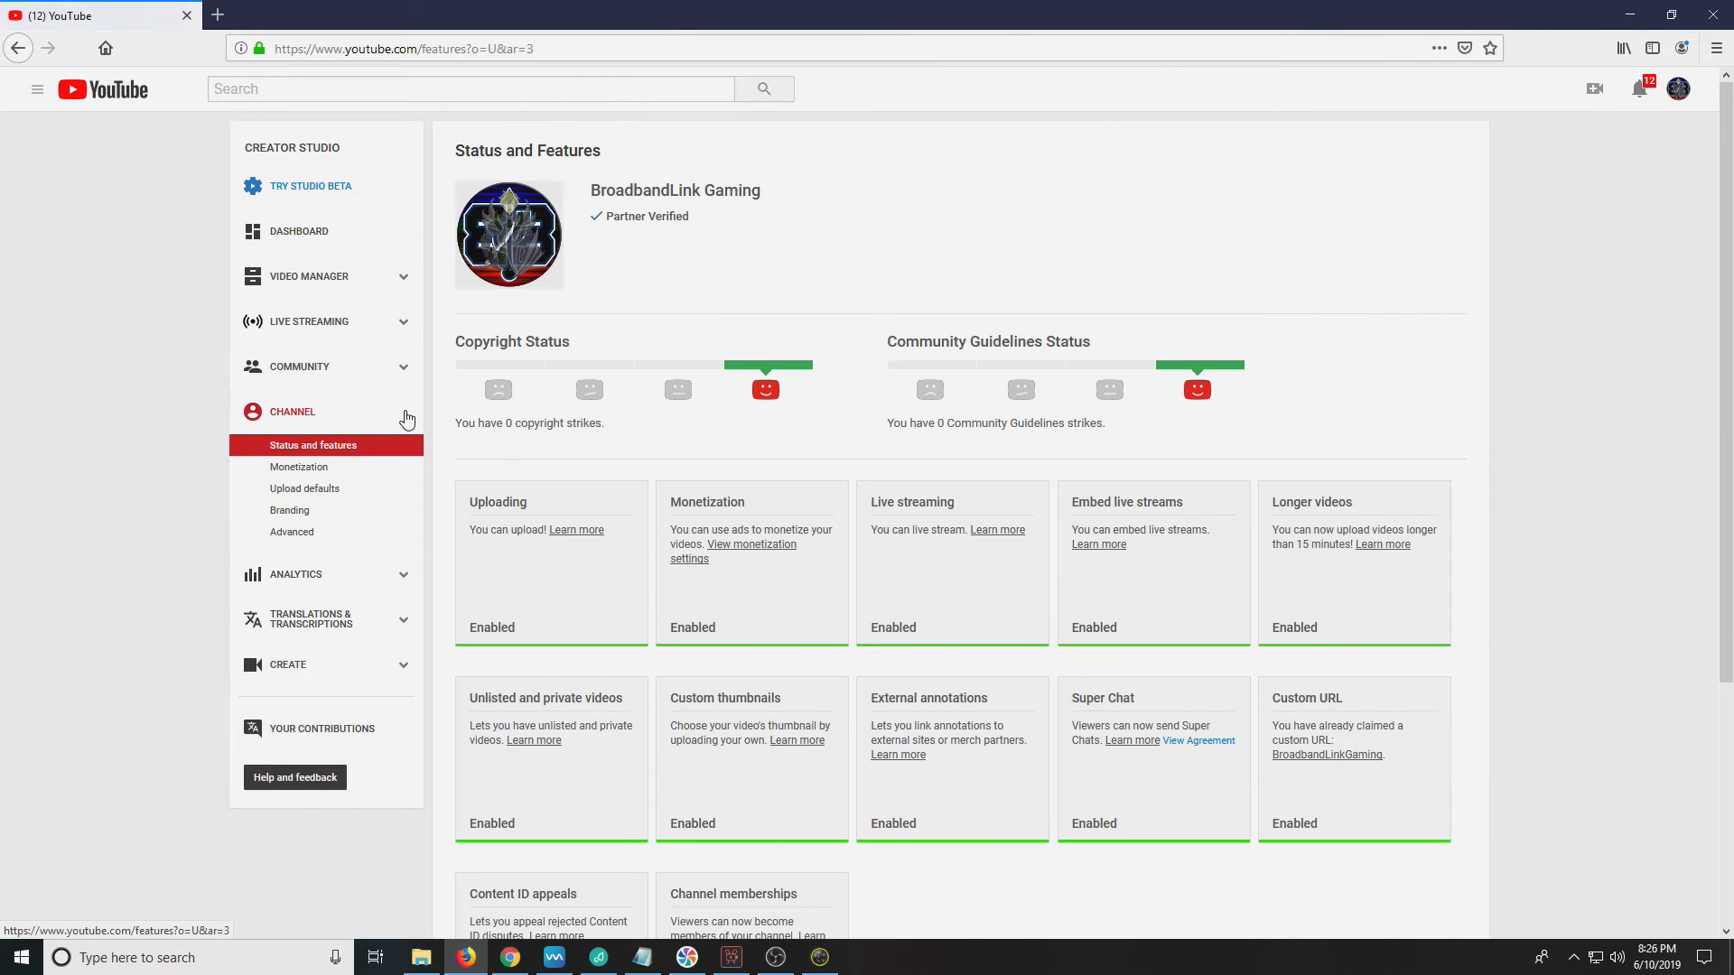
click(290, 511)
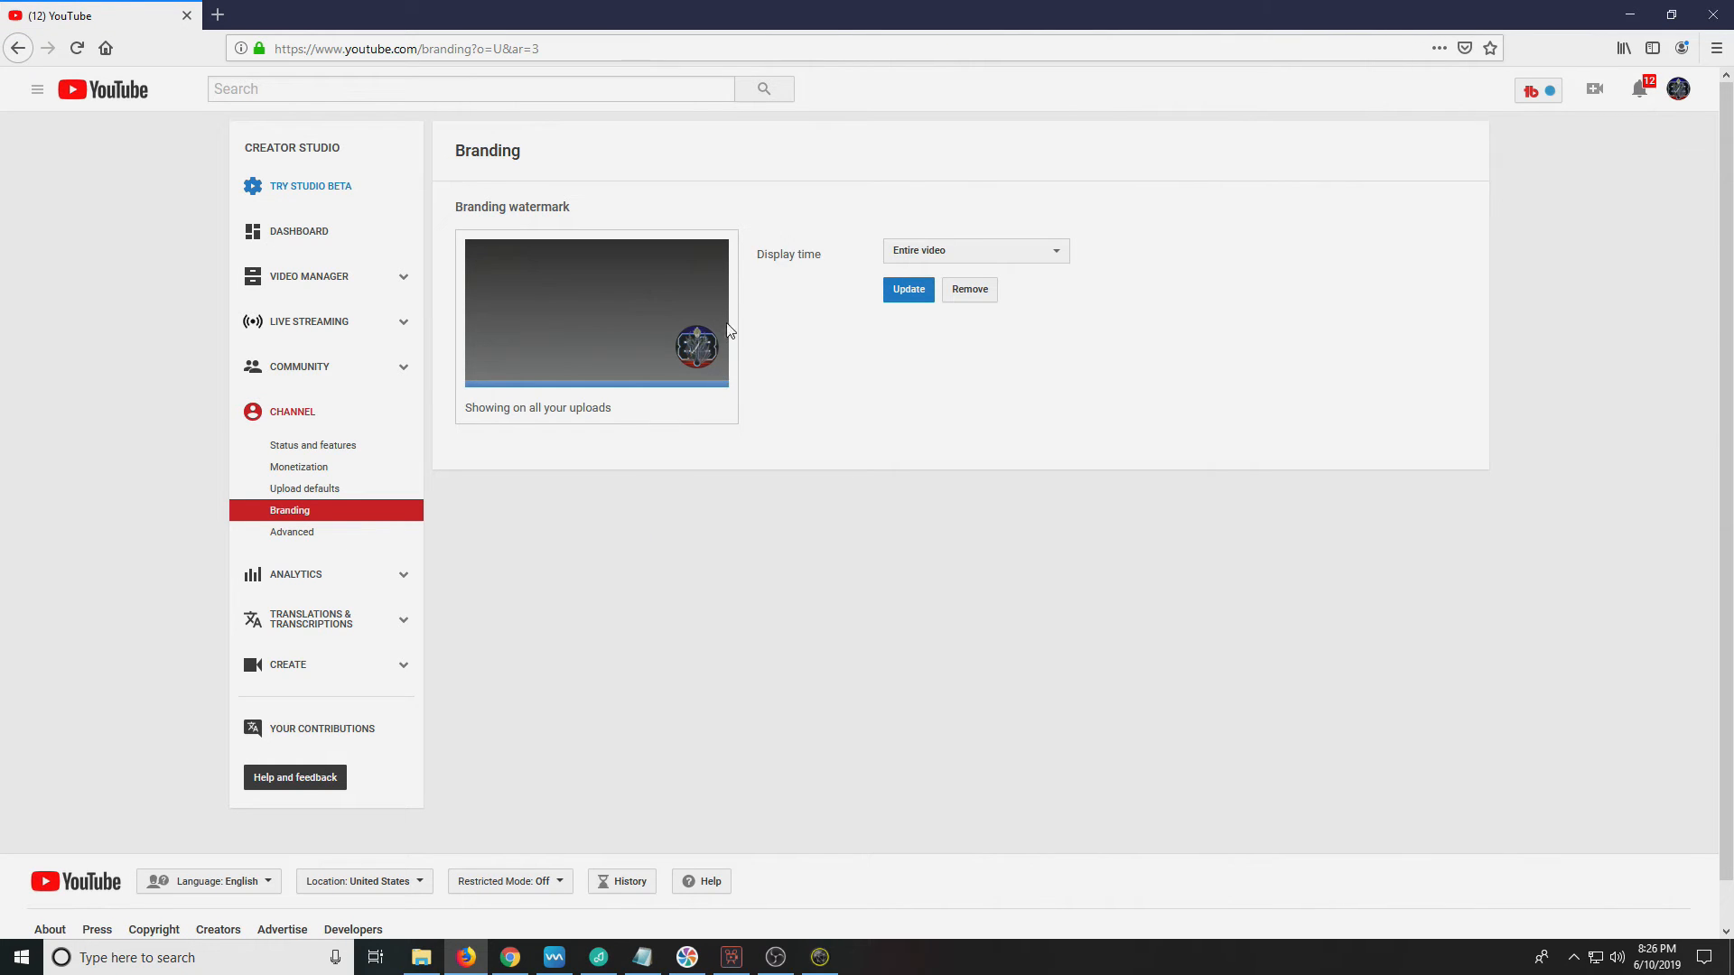
Step: Remove the existing branding watermark and upload and save "2 icons into 1 YT.png" as the new one
click(970, 290)
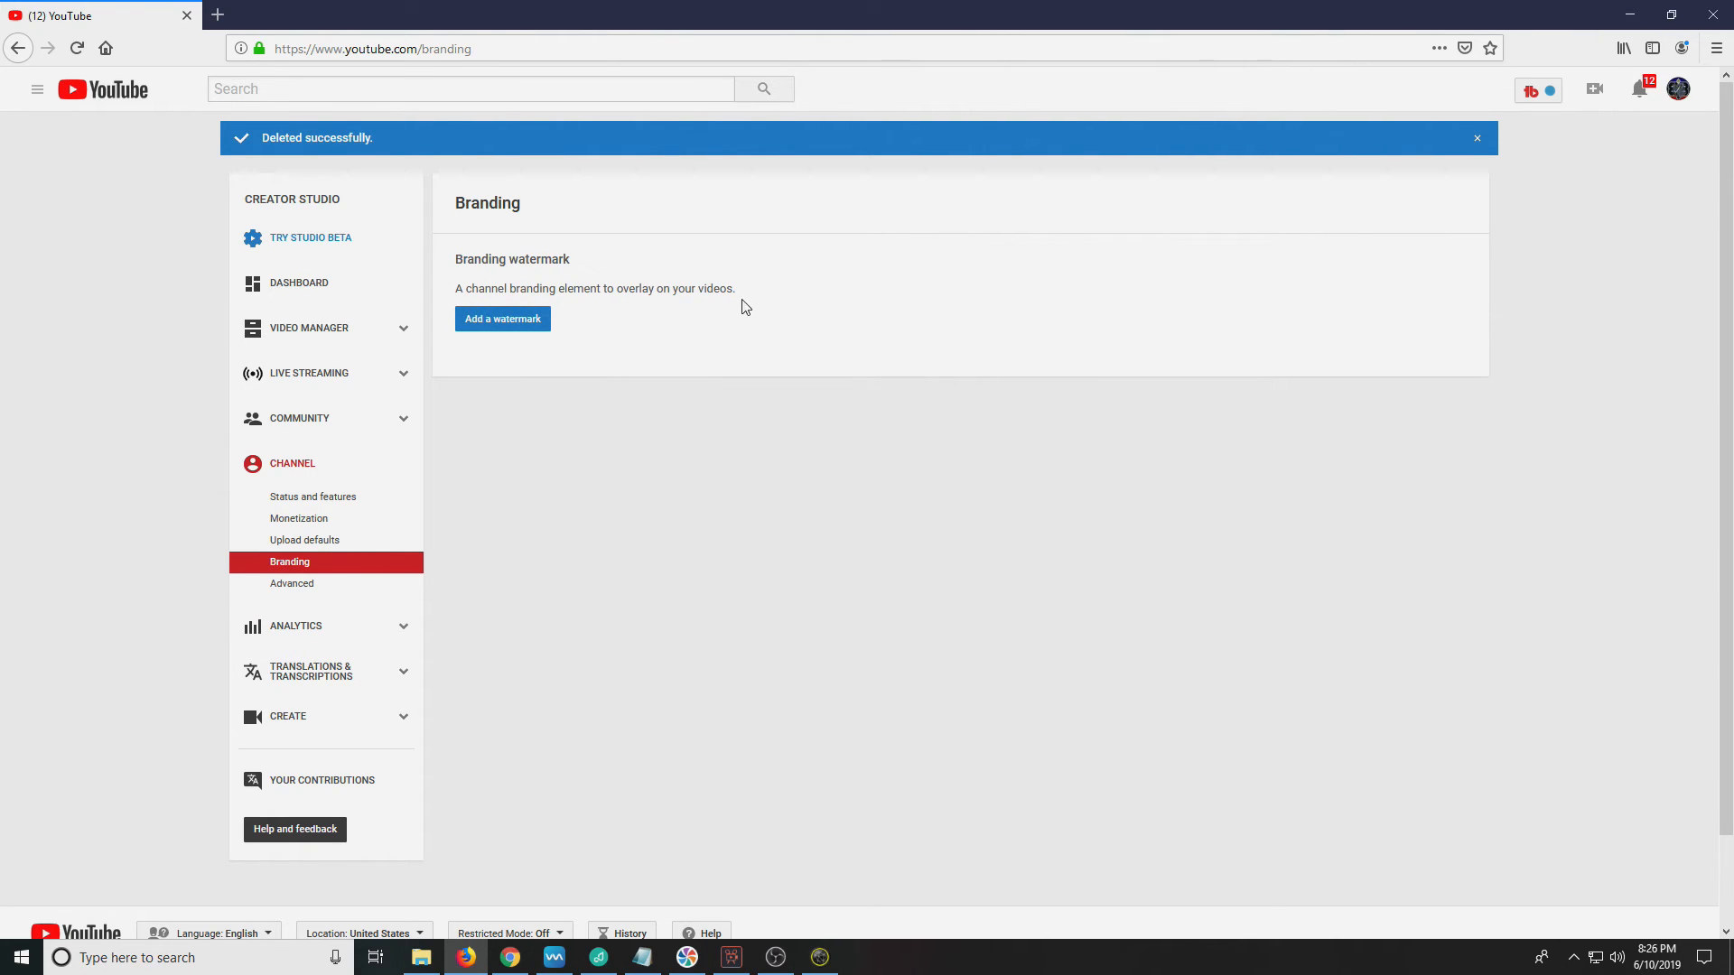
click(506, 321)
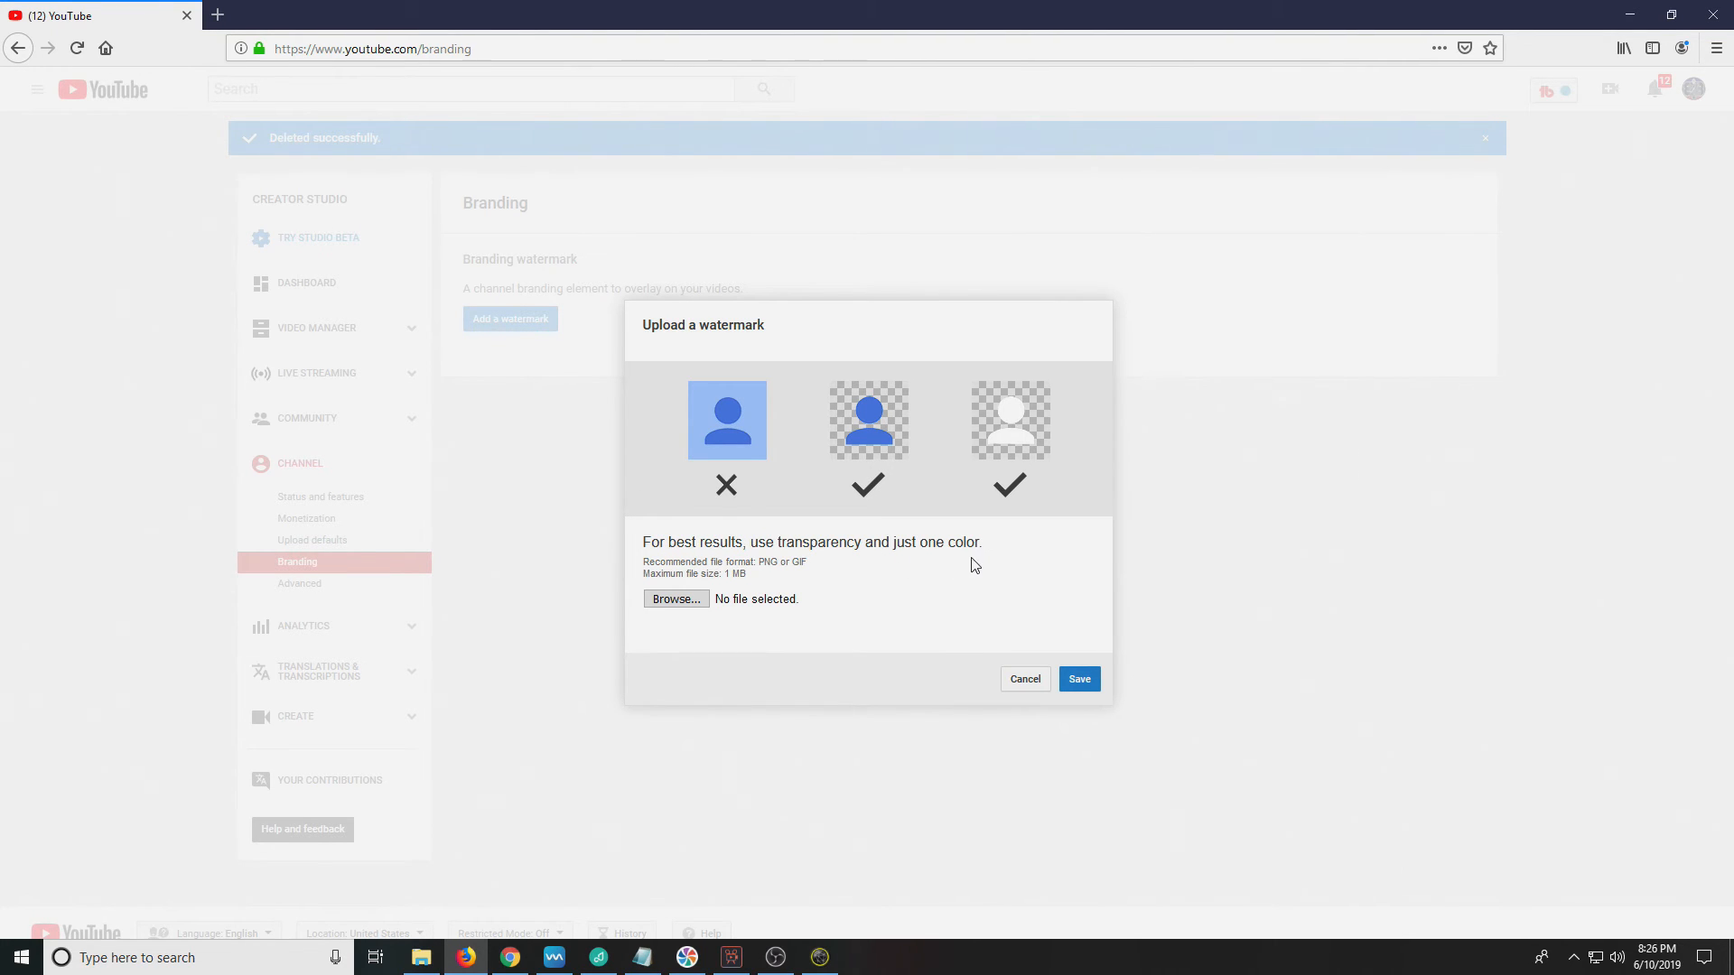
click(688, 605)
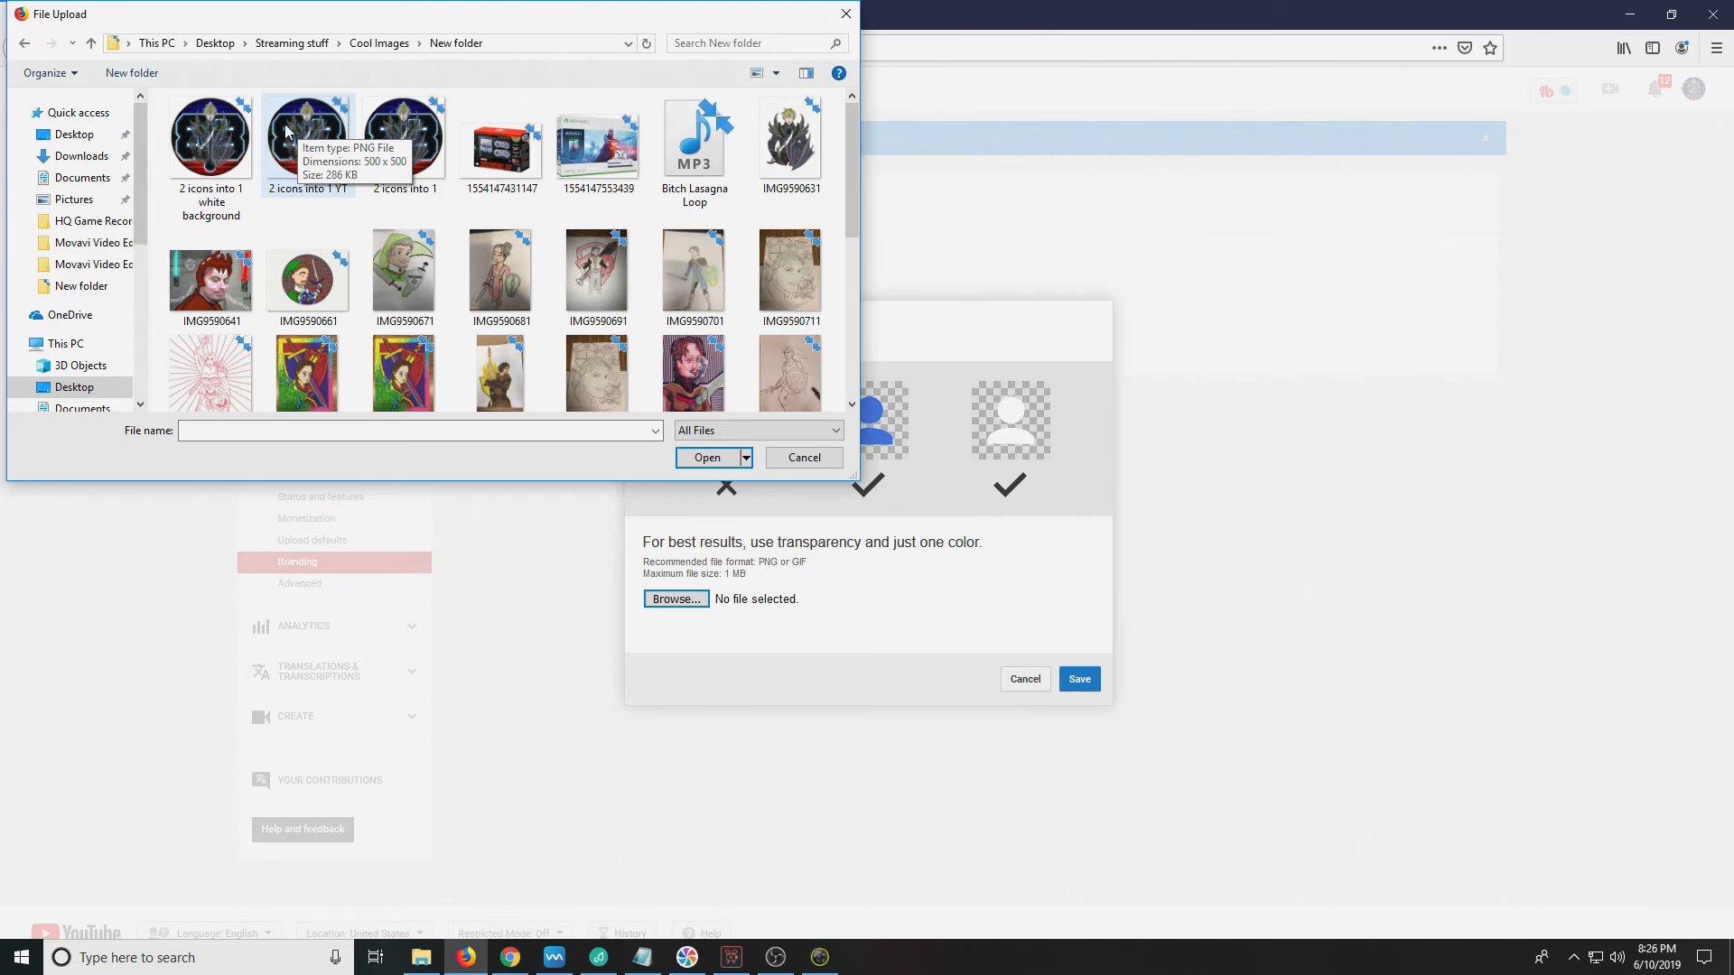
click(295, 140)
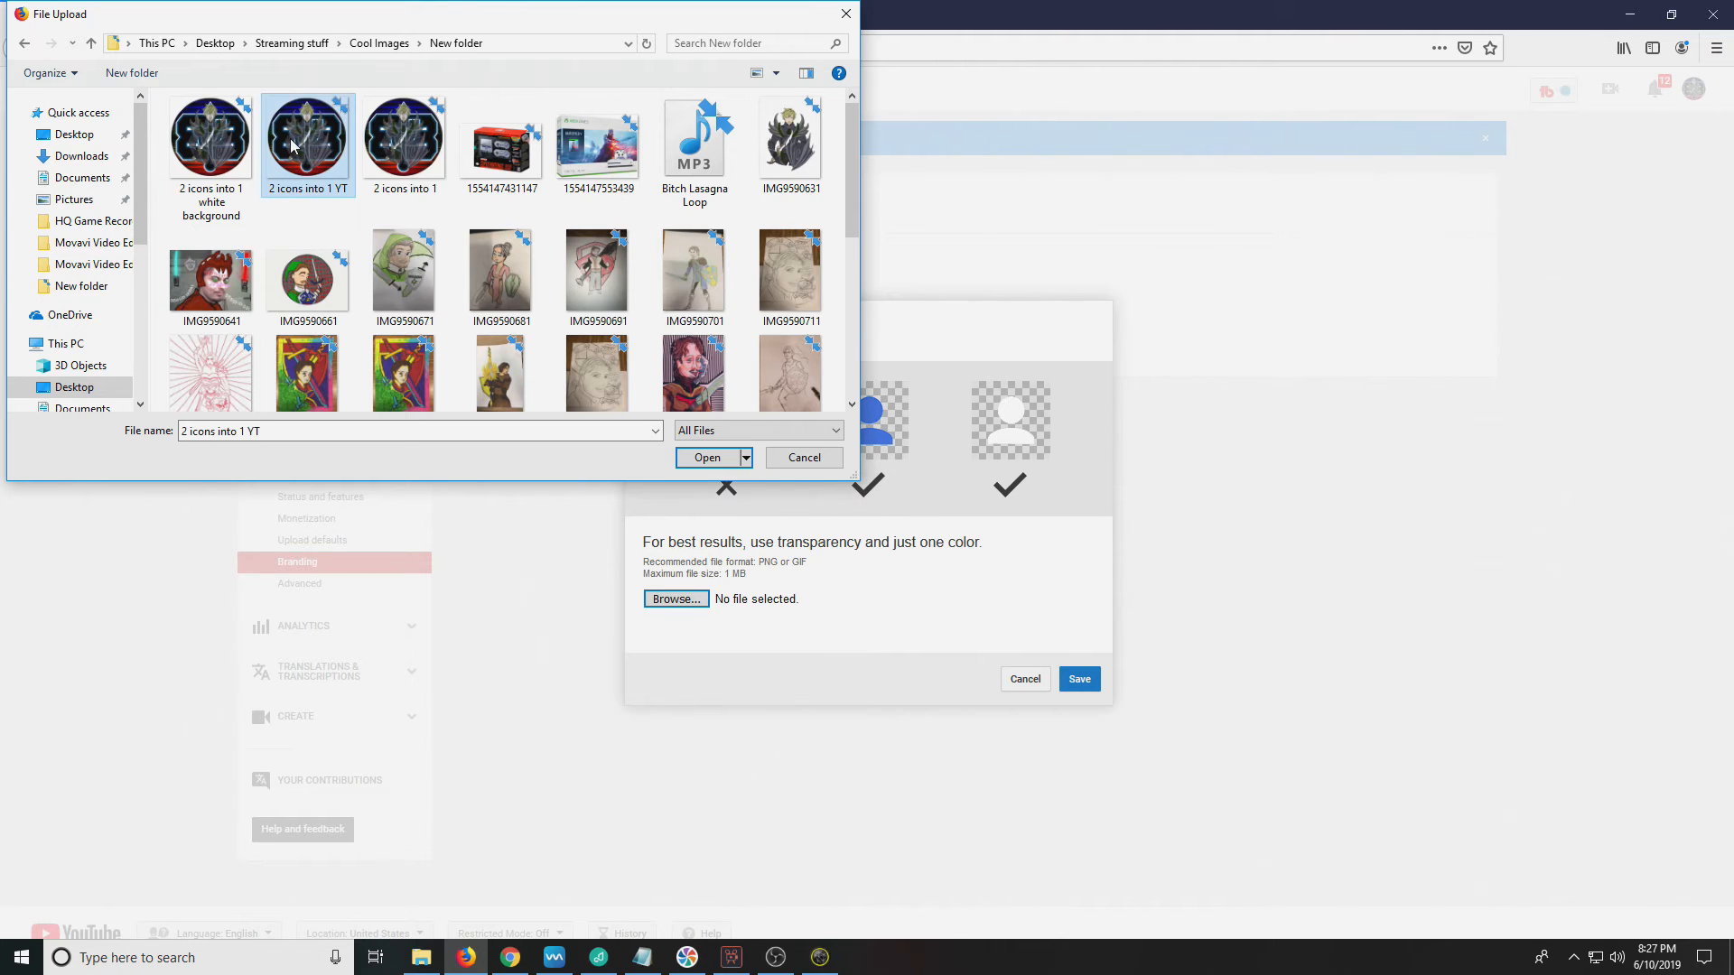
click(717, 458)
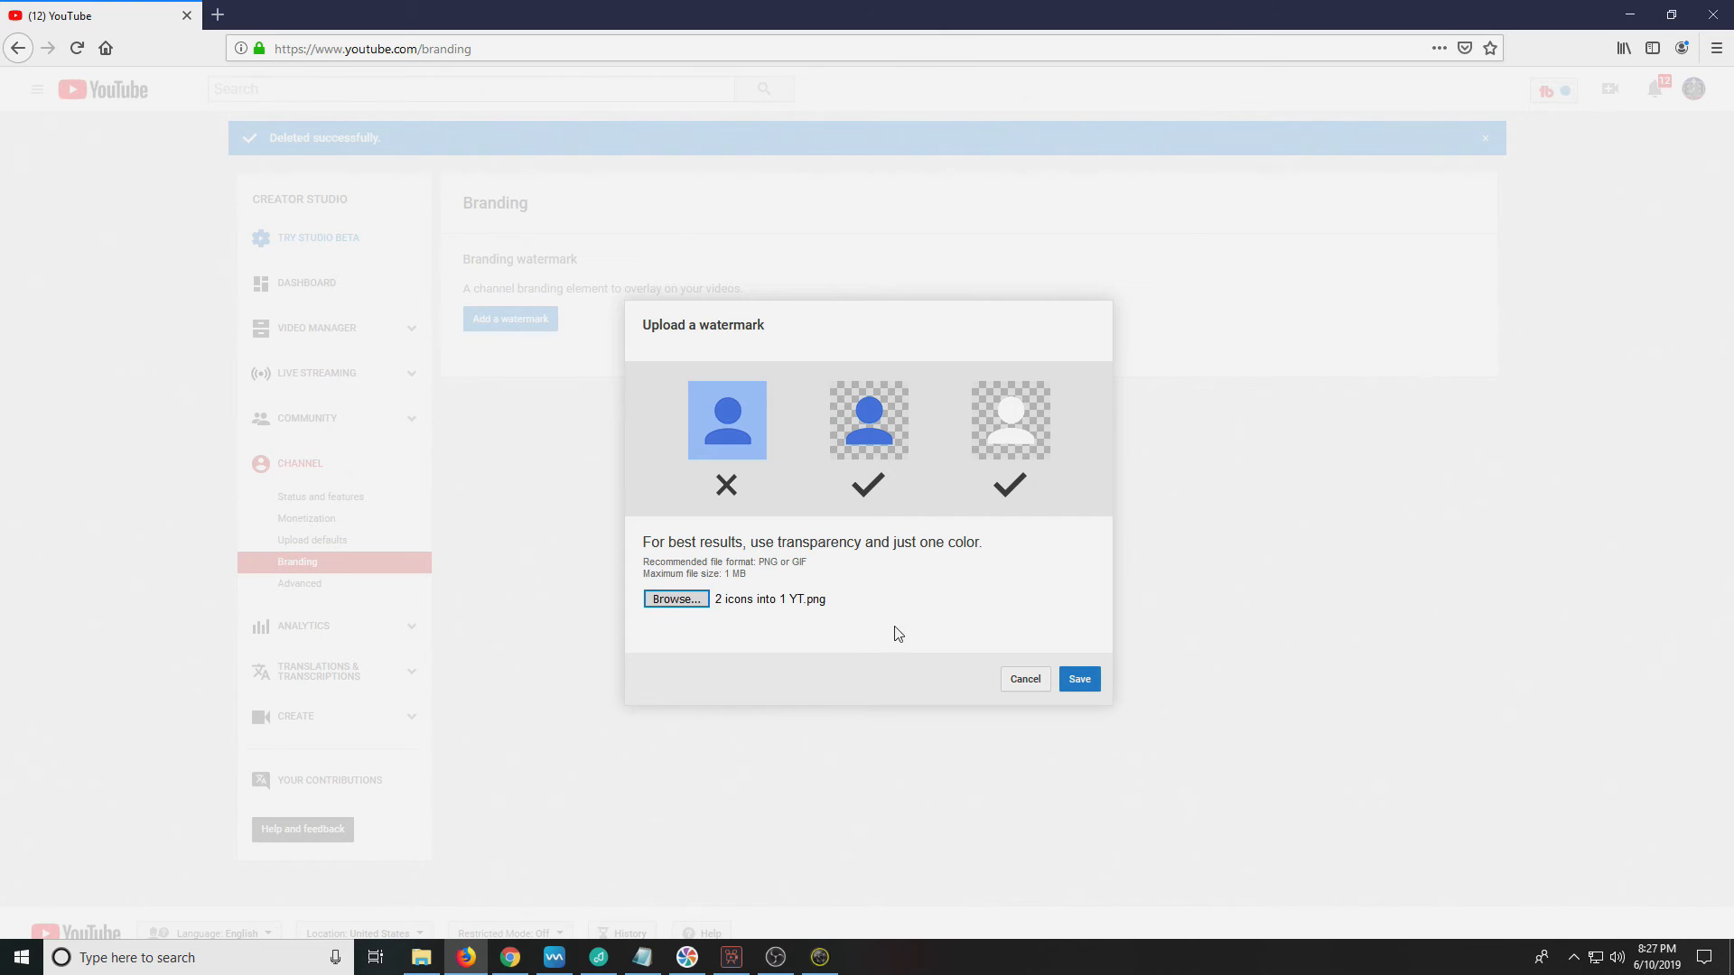
click(1080, 680)
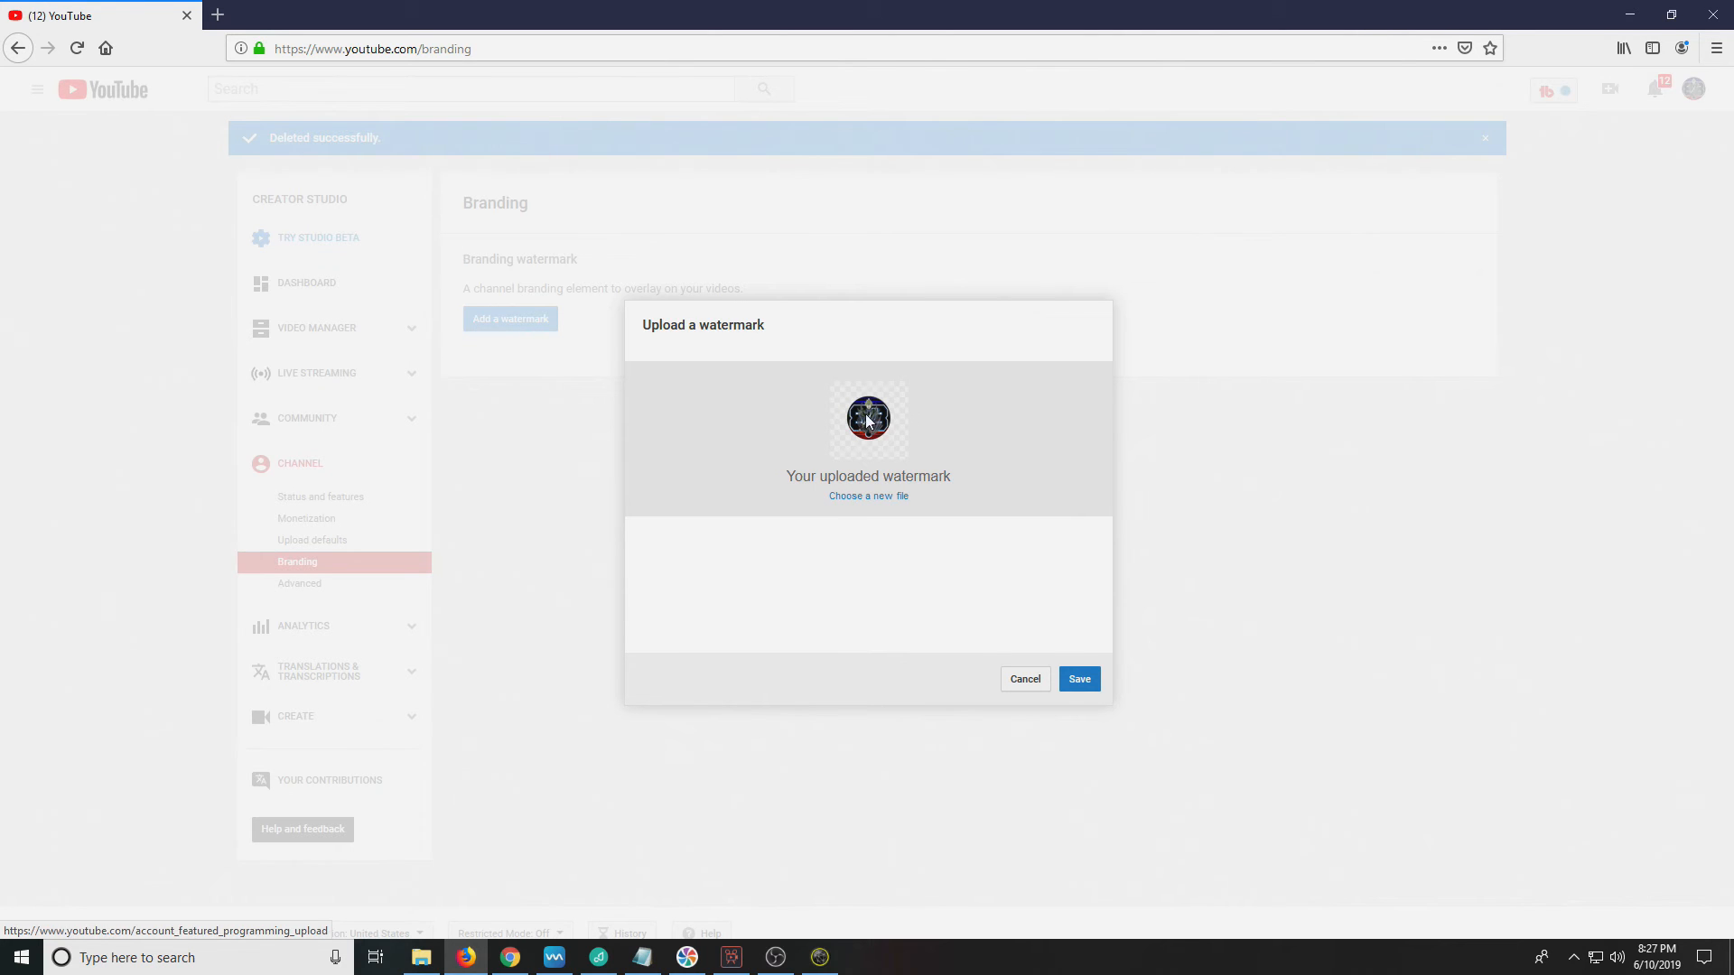
click(1077, 684)
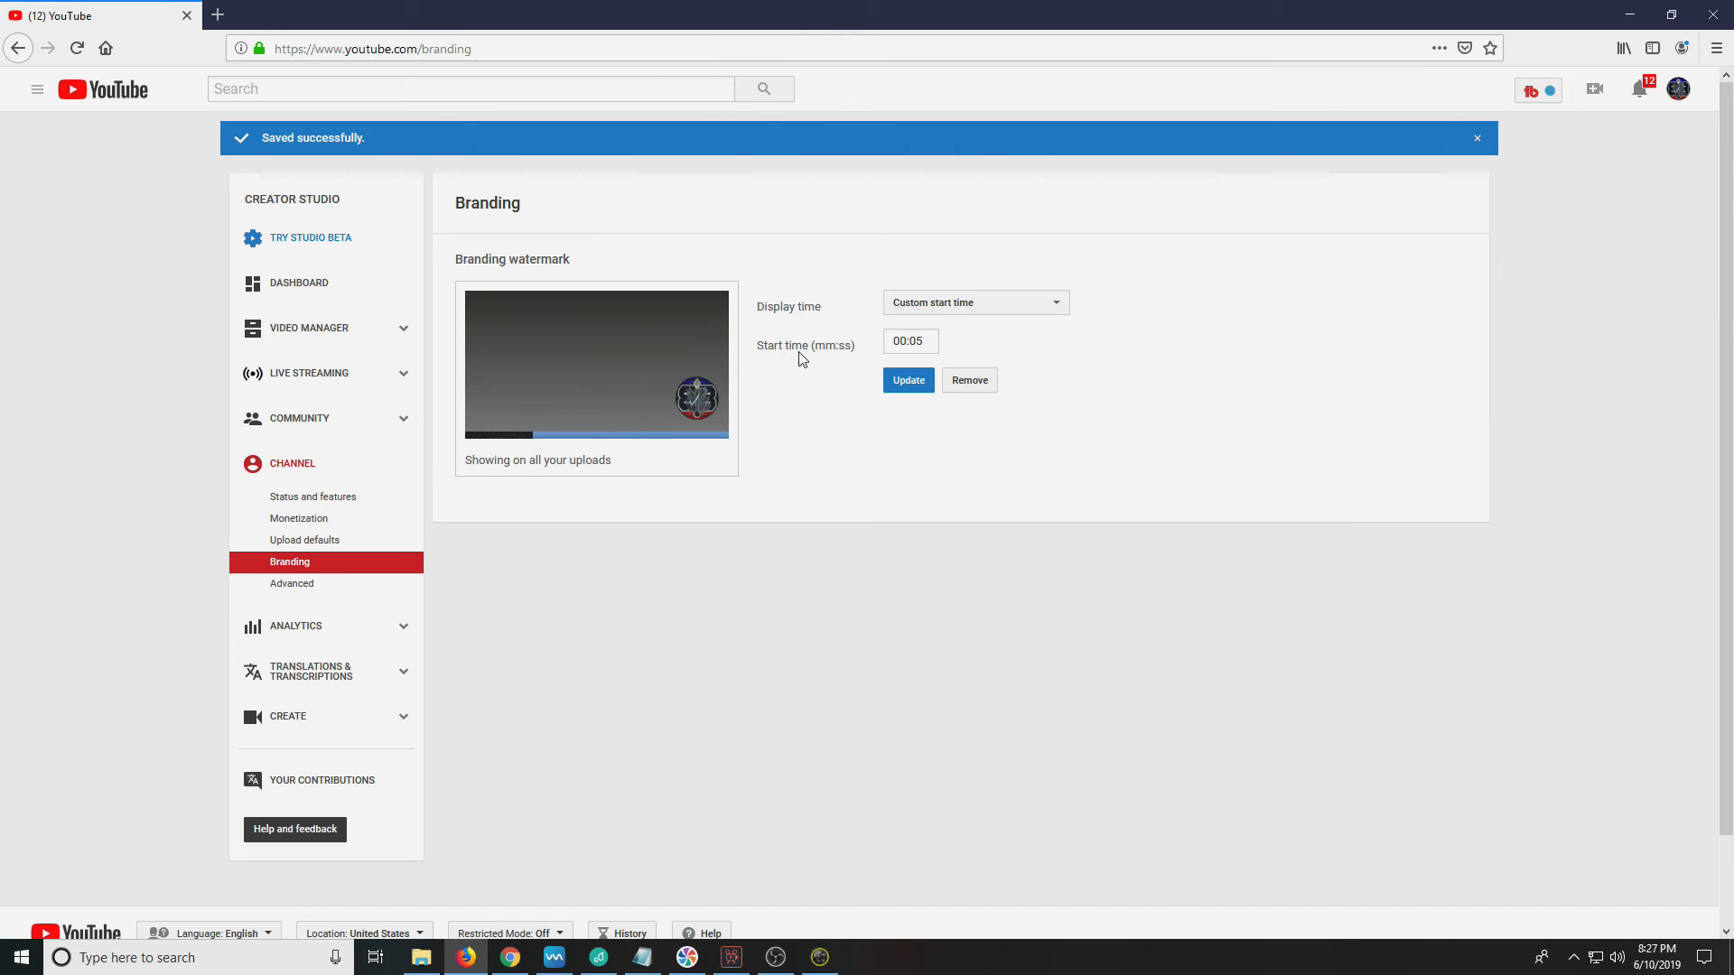
Step: Set the branding watermark's display time to Entire video and update it
click(1059, 310)
click(974, 373)
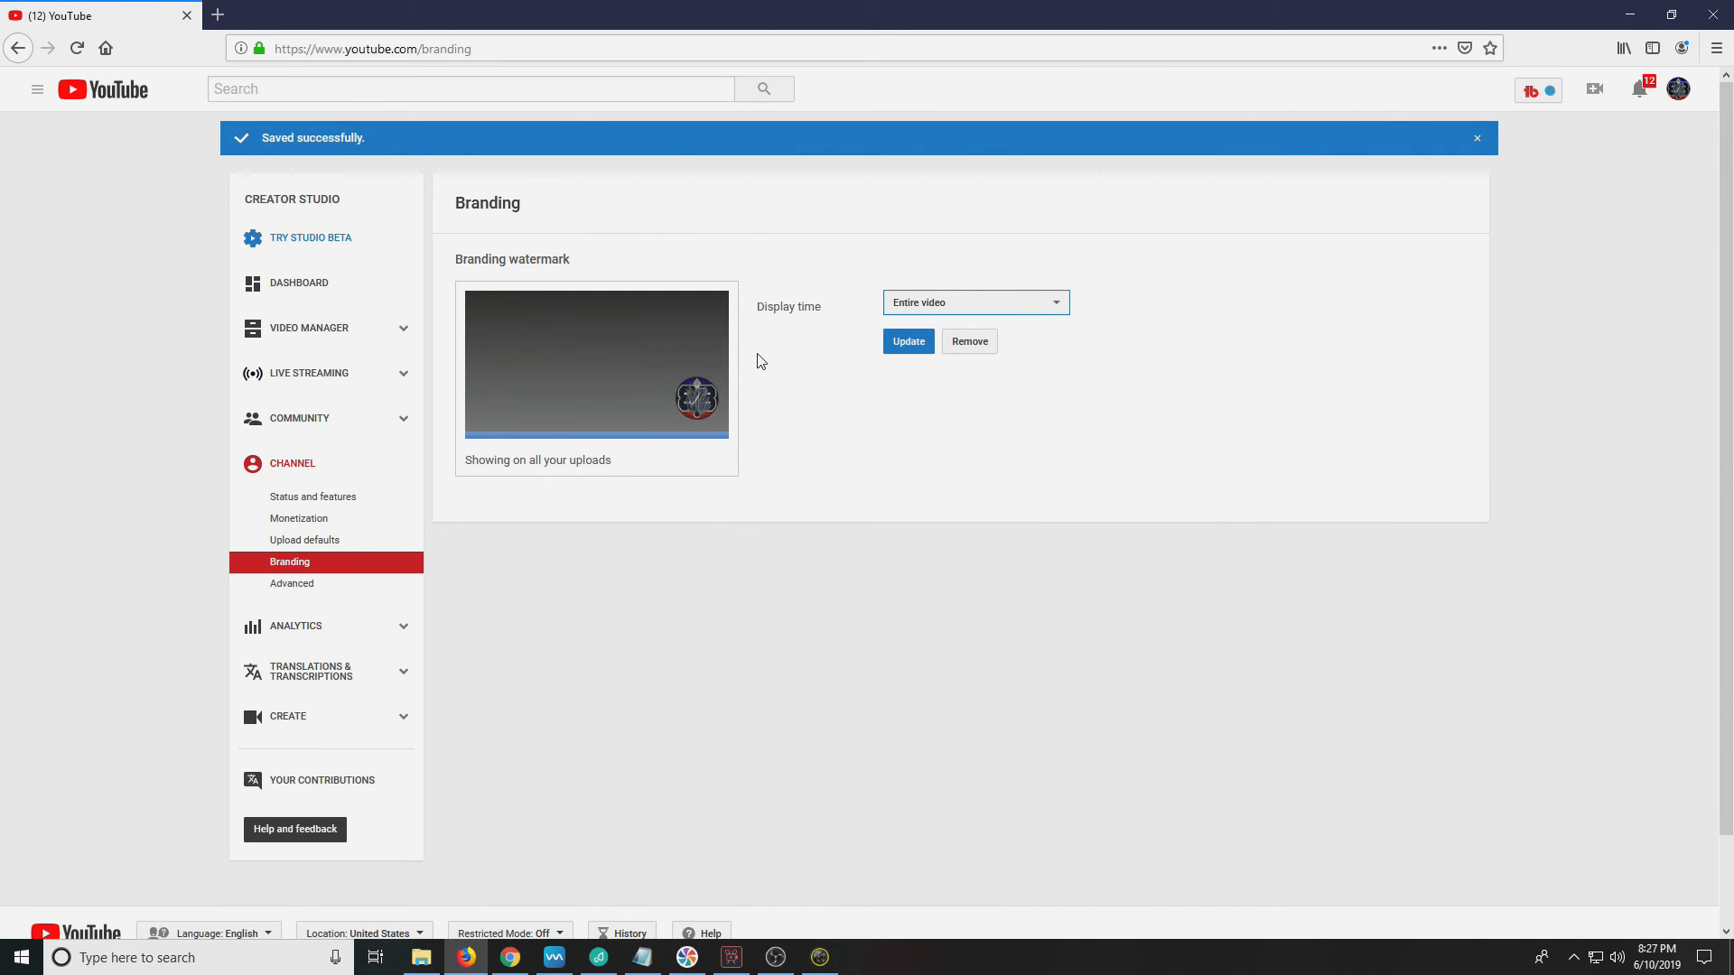
click(912, 348)
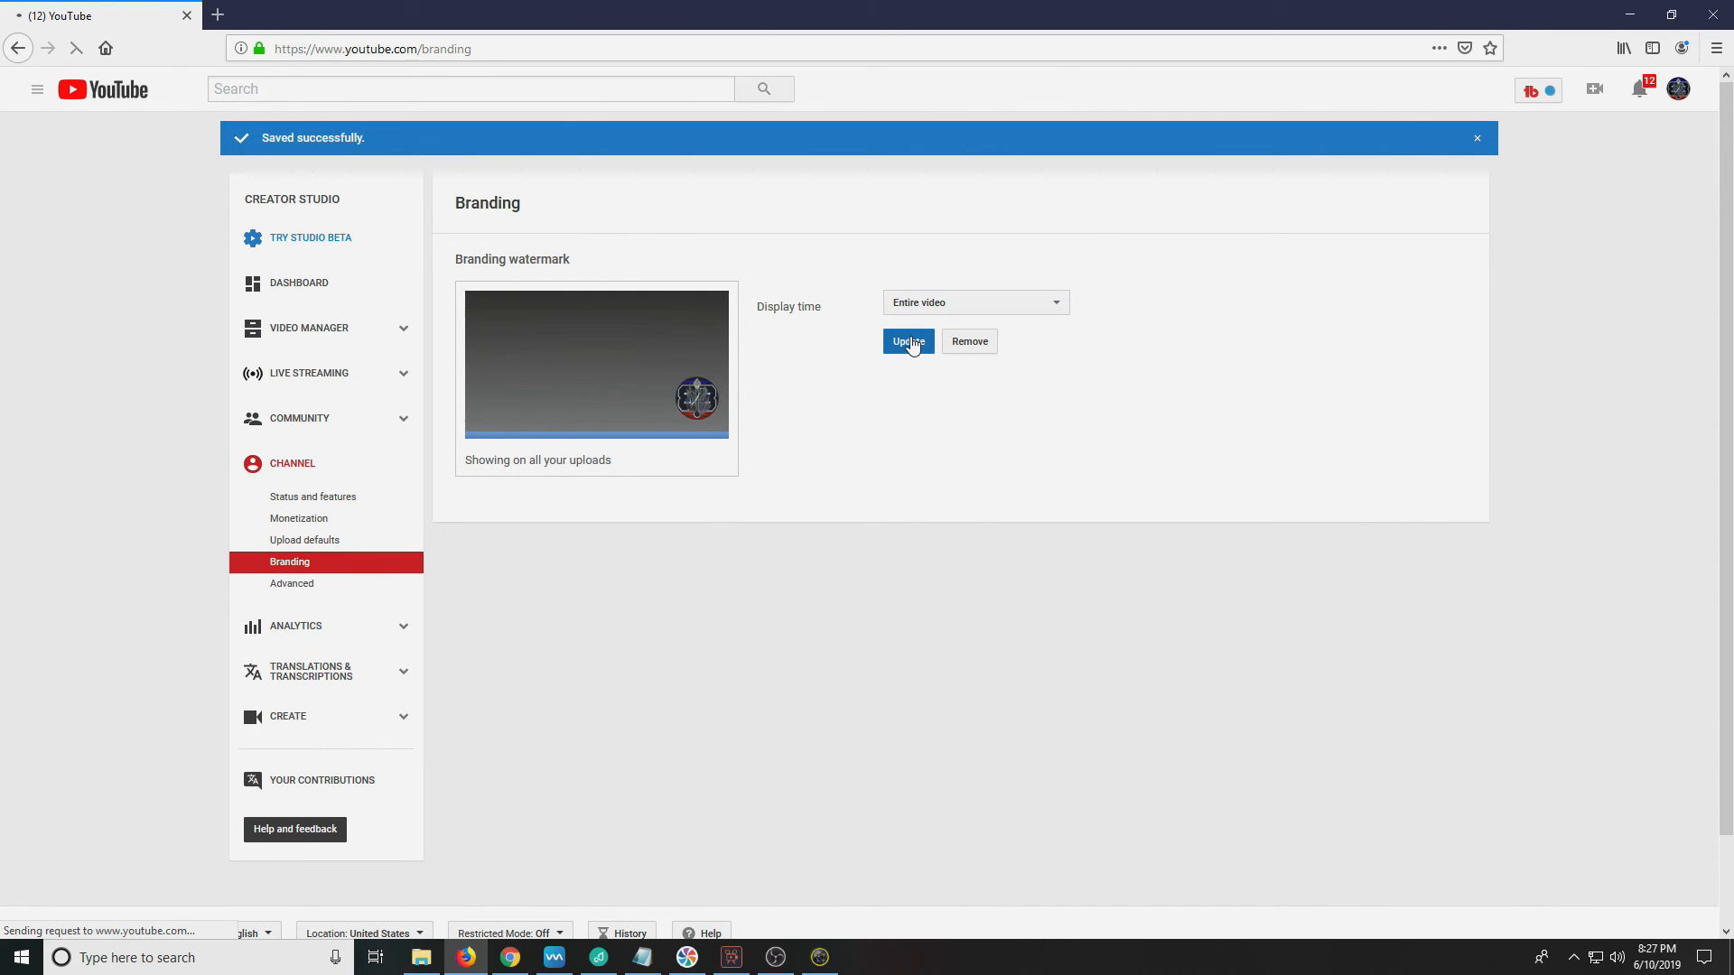